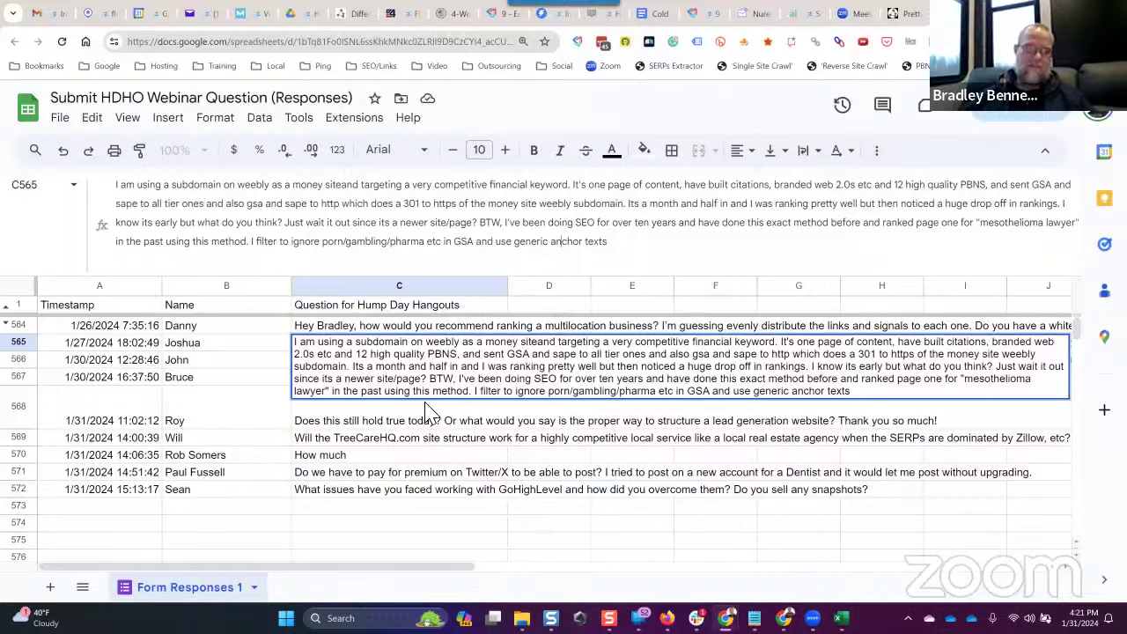
left_click(287, 361)
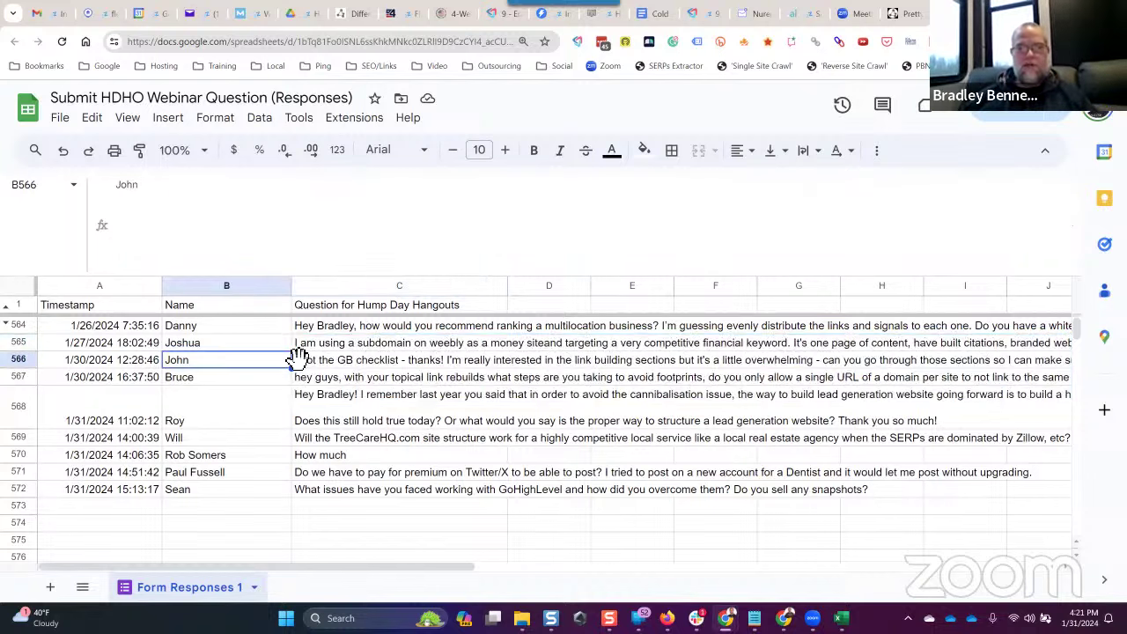
left_click(333, 345)
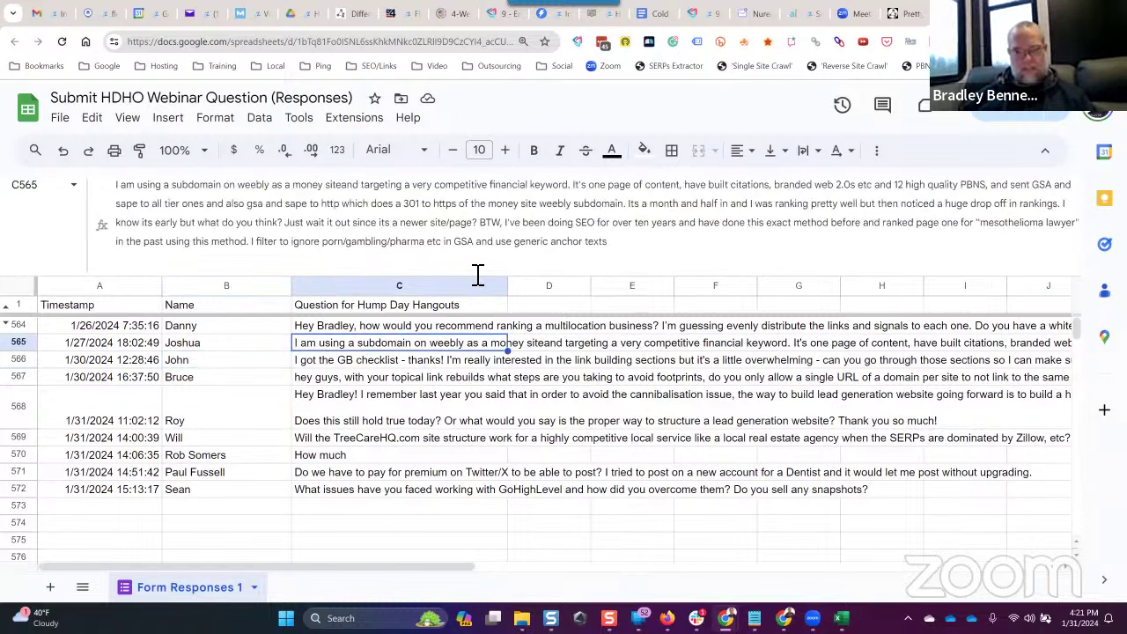
double_click(390, 205)
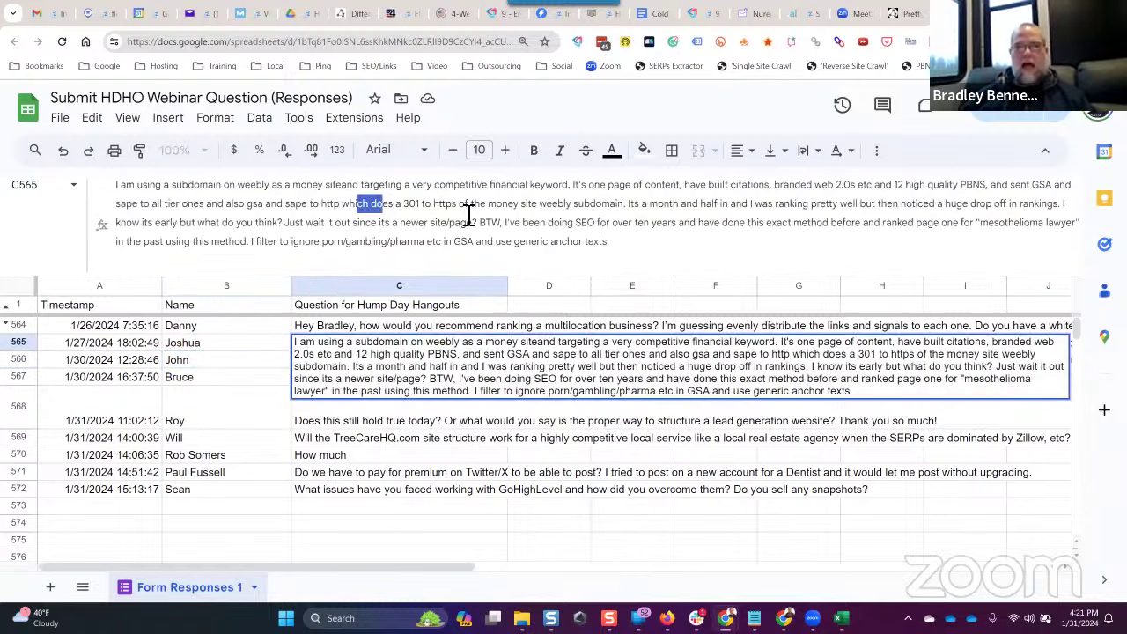
left_click(461, 206)
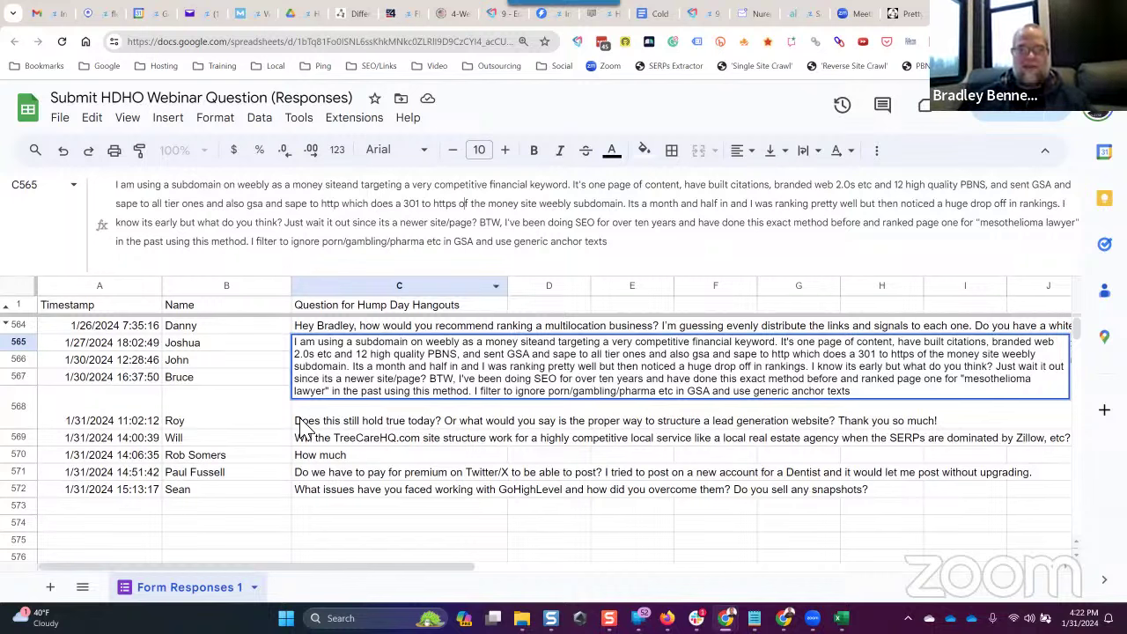
left_click(269, 345)
left_click(303, 348)
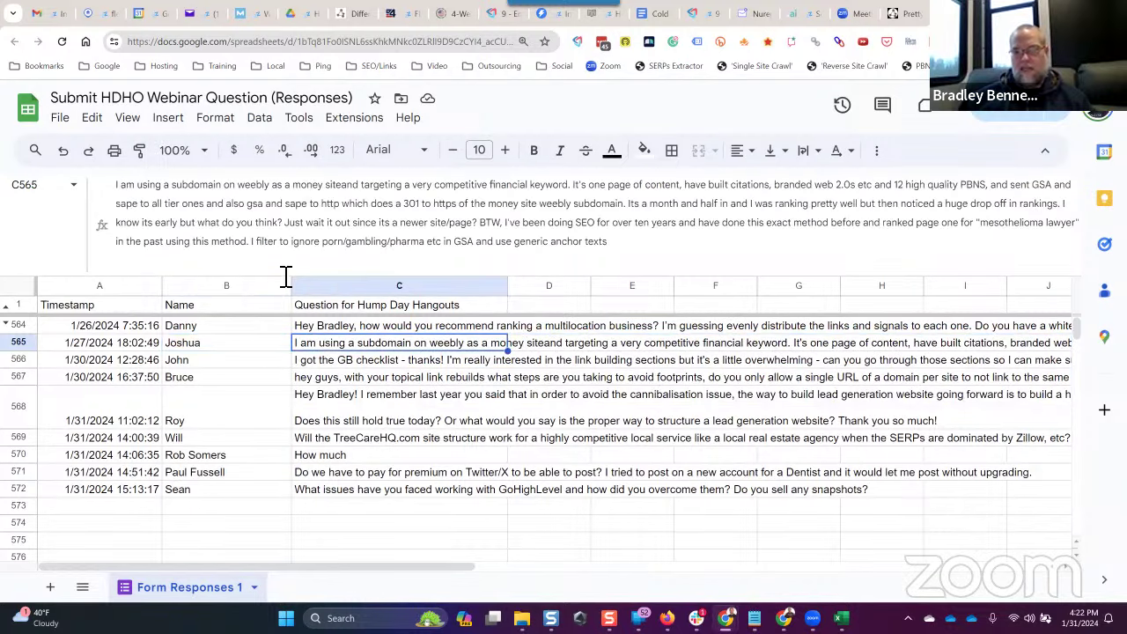
left_click_drag(247, 187, 343, 204)
left_click_drag(464, 251, 607, 255)
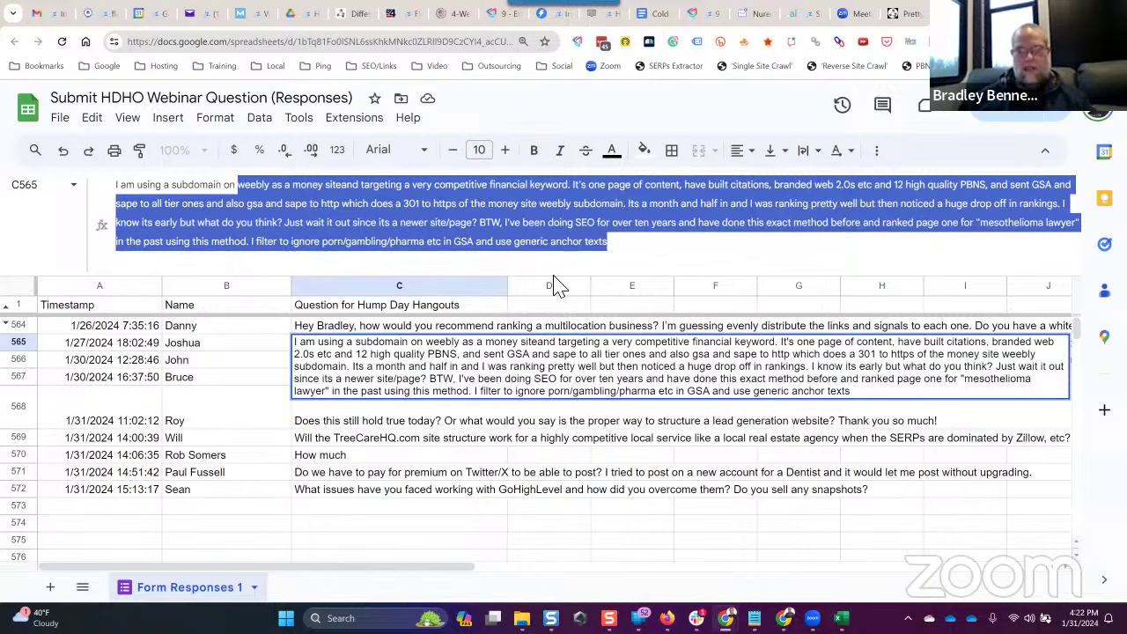
left_click(393, 426)
left_click(310, 344)
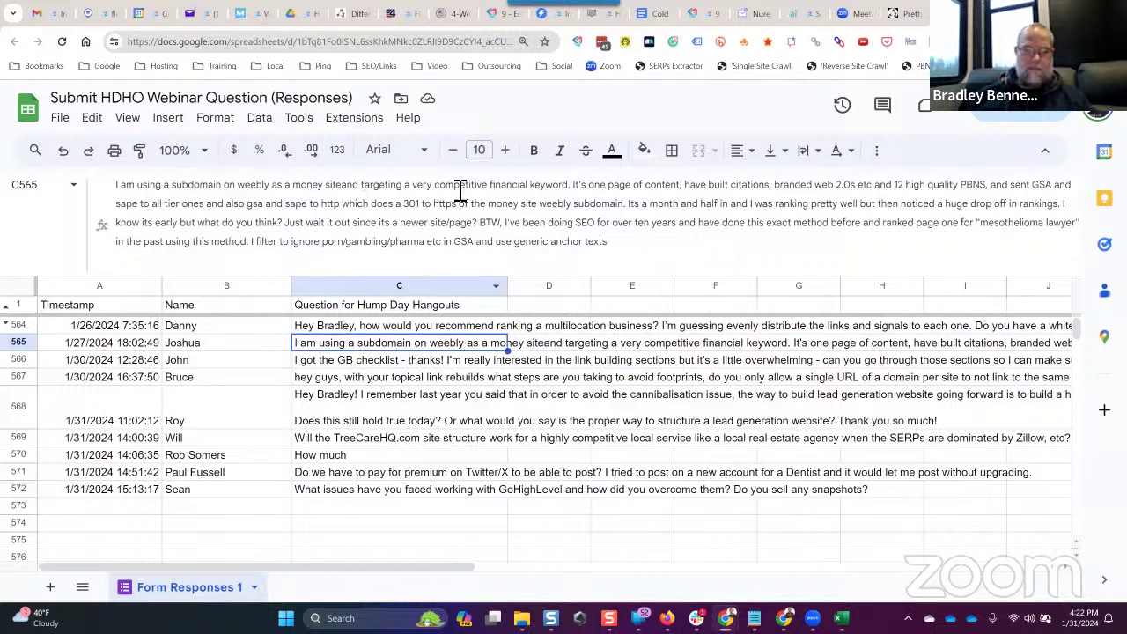
left_click(352, 363)
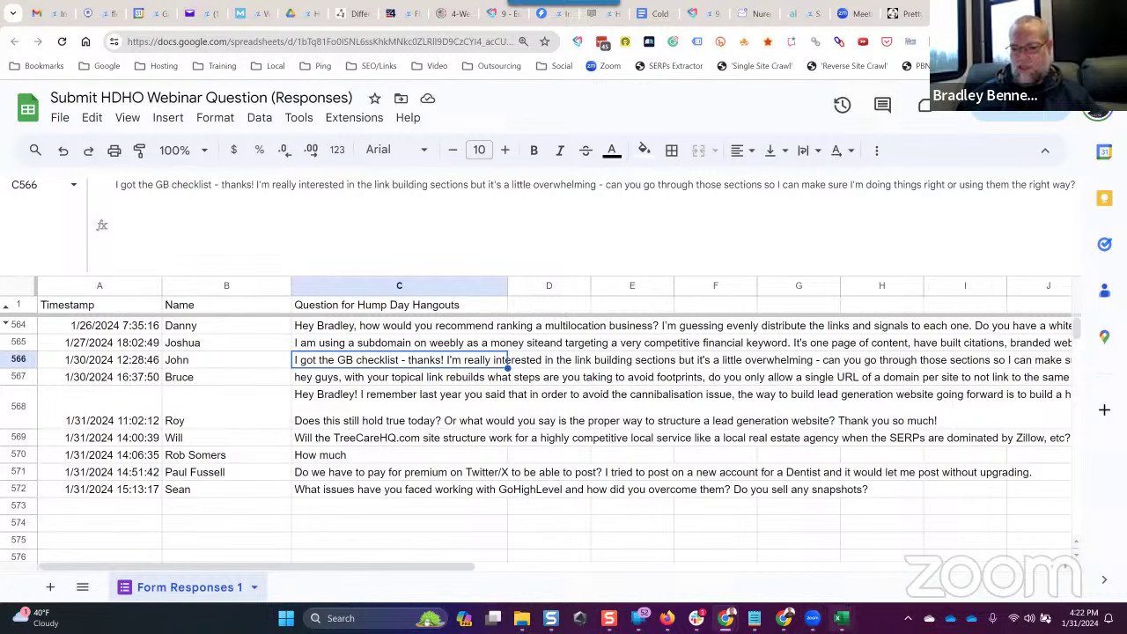
mouse_move(841, 618)
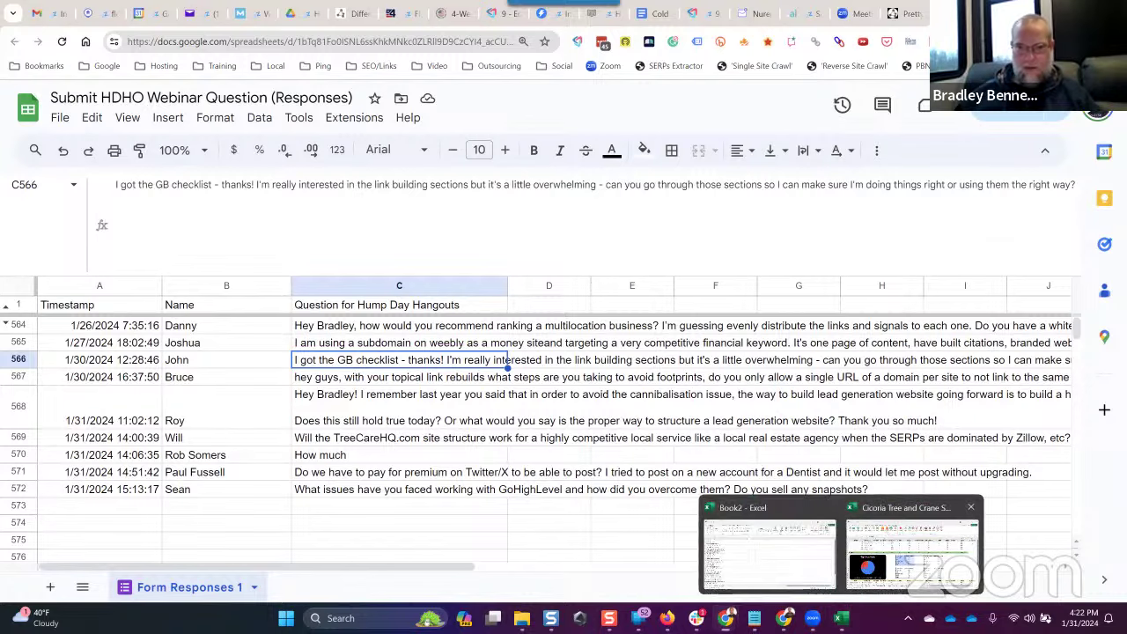
Step: Bring the Groveland backlink workbook forward and switch to its Location LP sheet
left_click(868, 559)
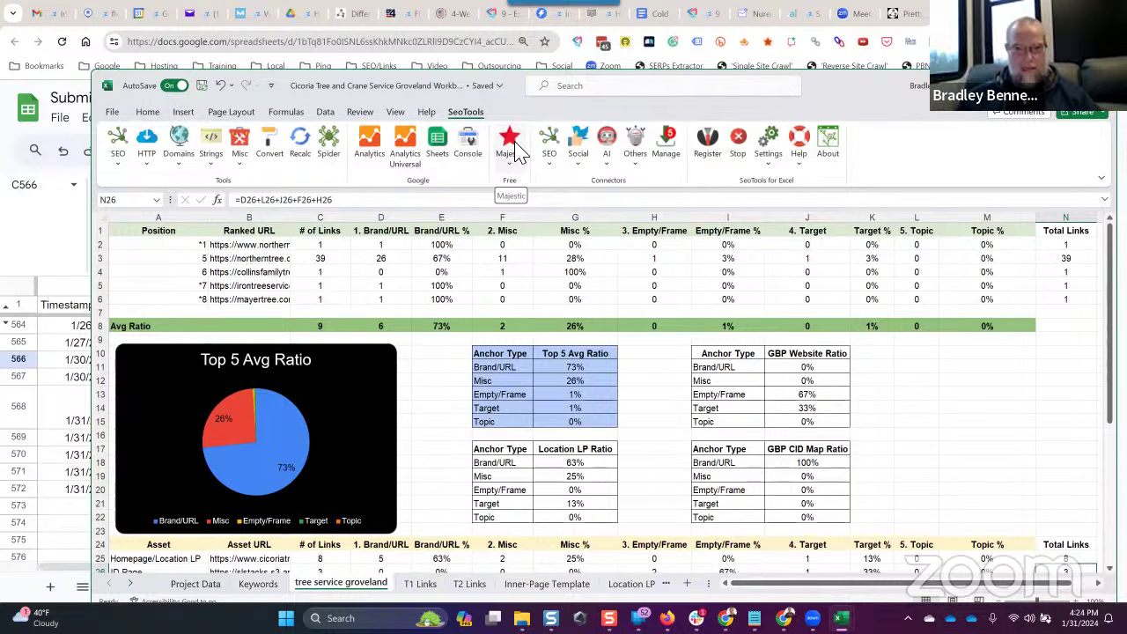
left_click(509, 150)
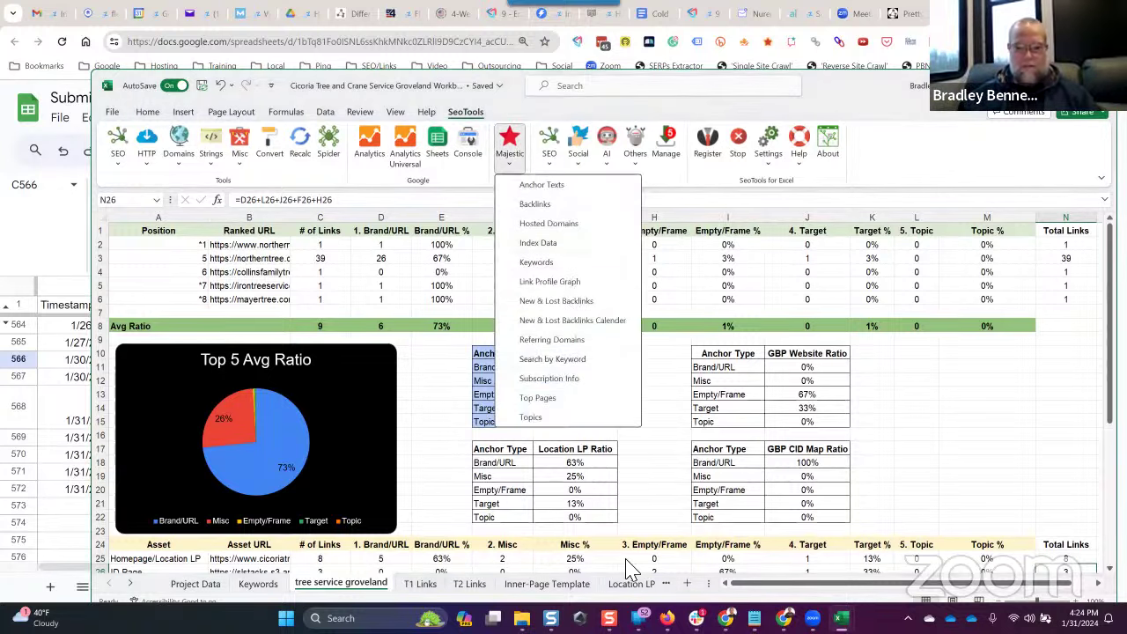
left_click(860, 105)
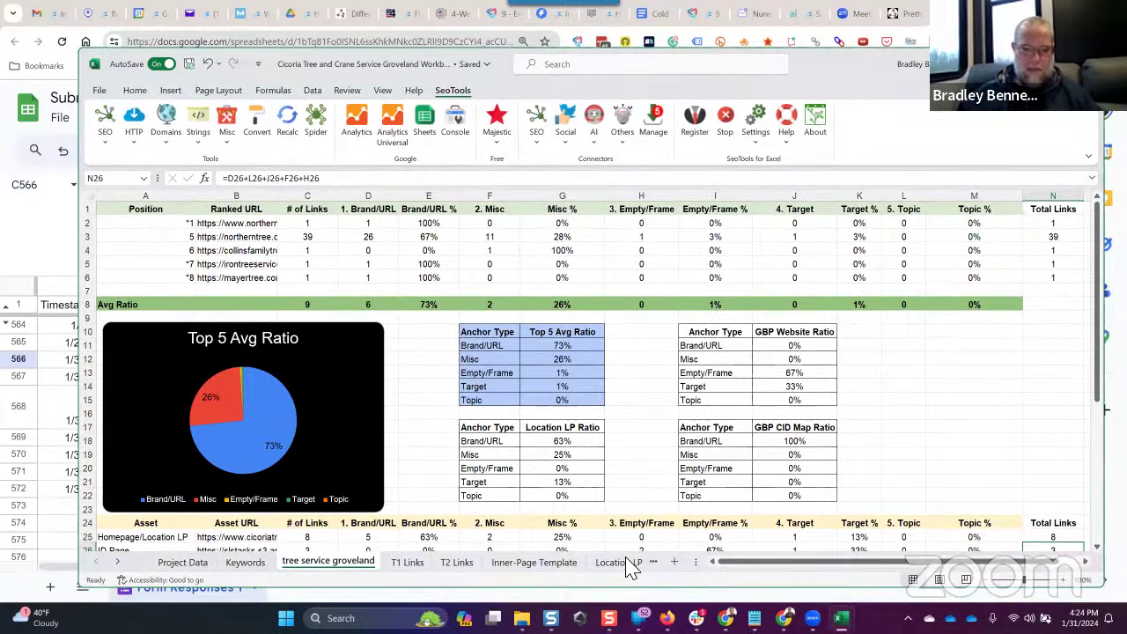
left_click(117, 562)
left_click(117, 562)
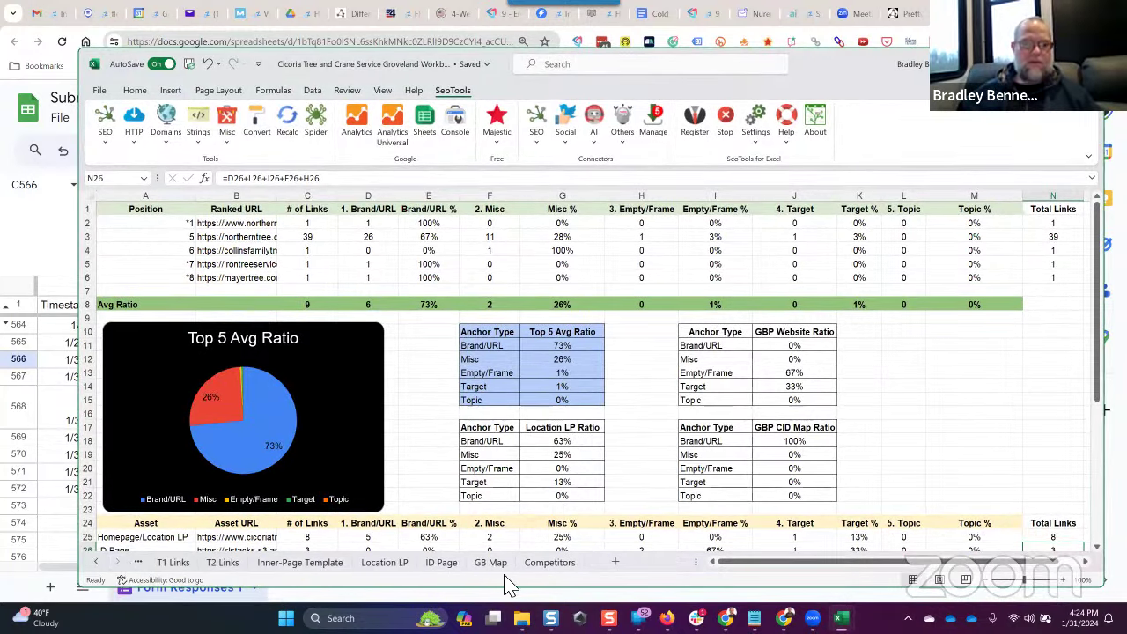
left_click(405, 571)
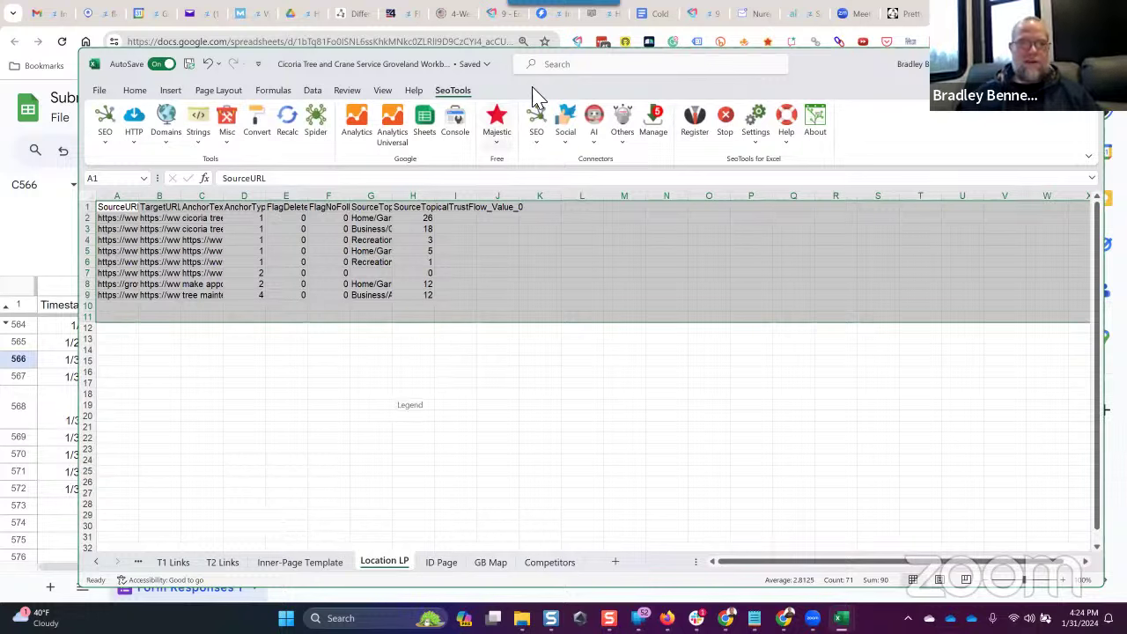
Step: Log out of Majestic in the Backlinks query panel and start a new Majestic login
left_click(498, 128)
left_click(535, 183)
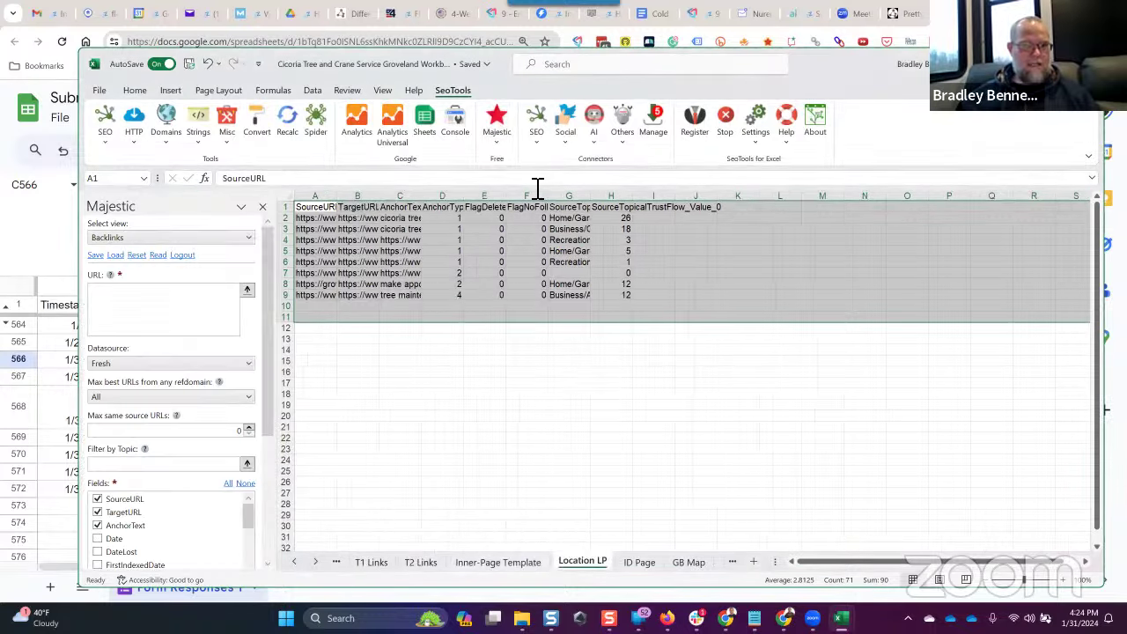
left_click(182, 254)
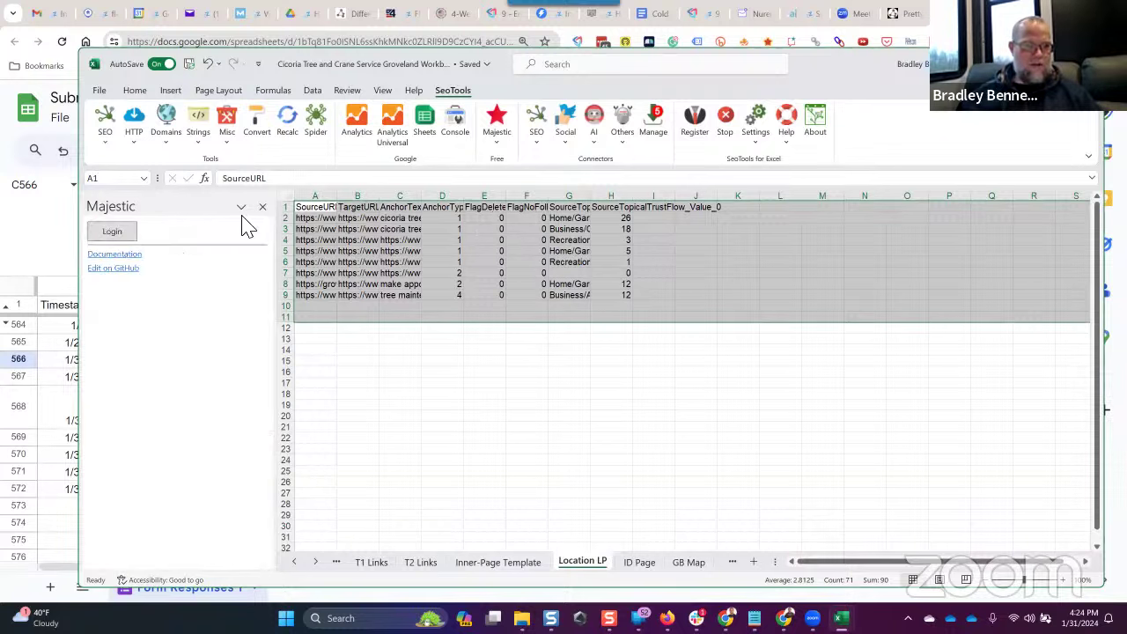
left_click(136, 235)
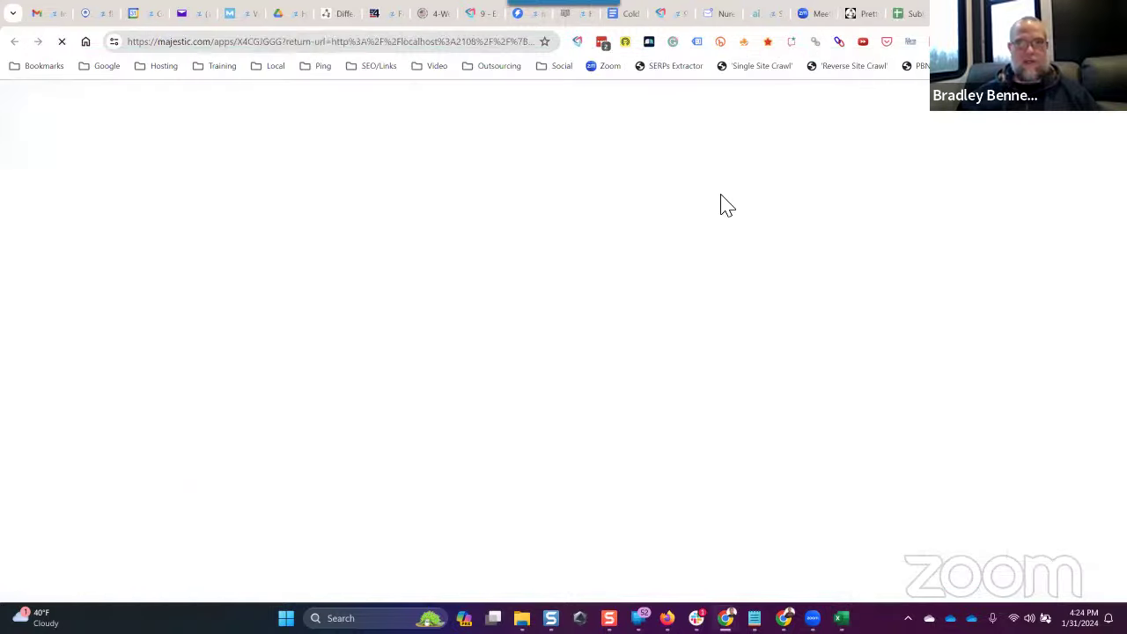
Step: Choose the second saved Majestic login and enter the verification code
left_click(1055, 118)
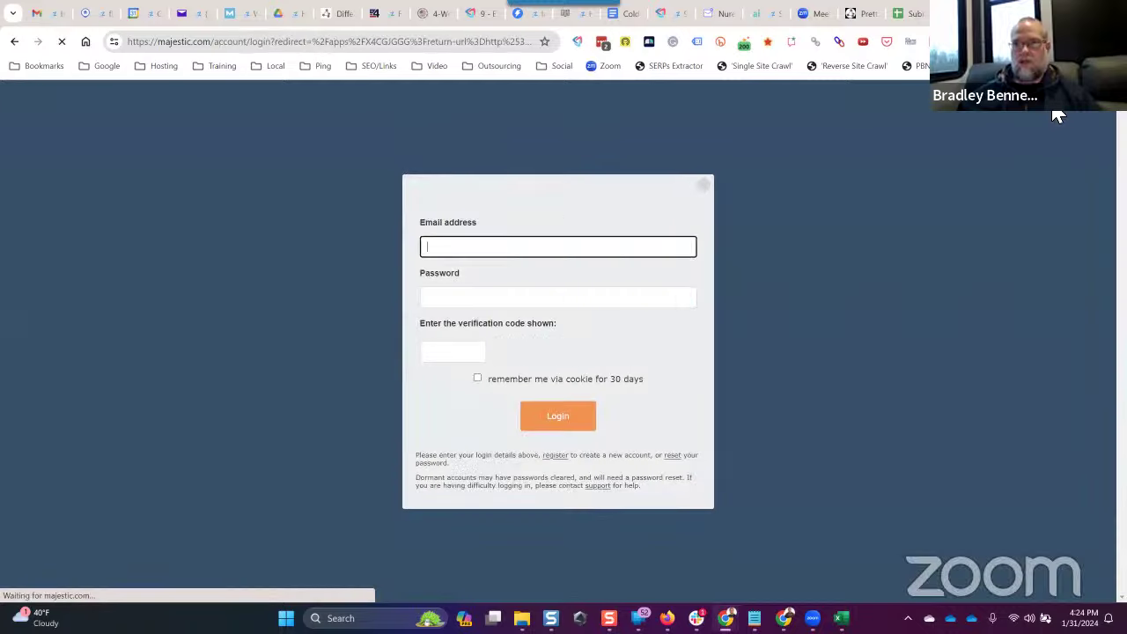
left_click_drag(572, 261, 318, 295)
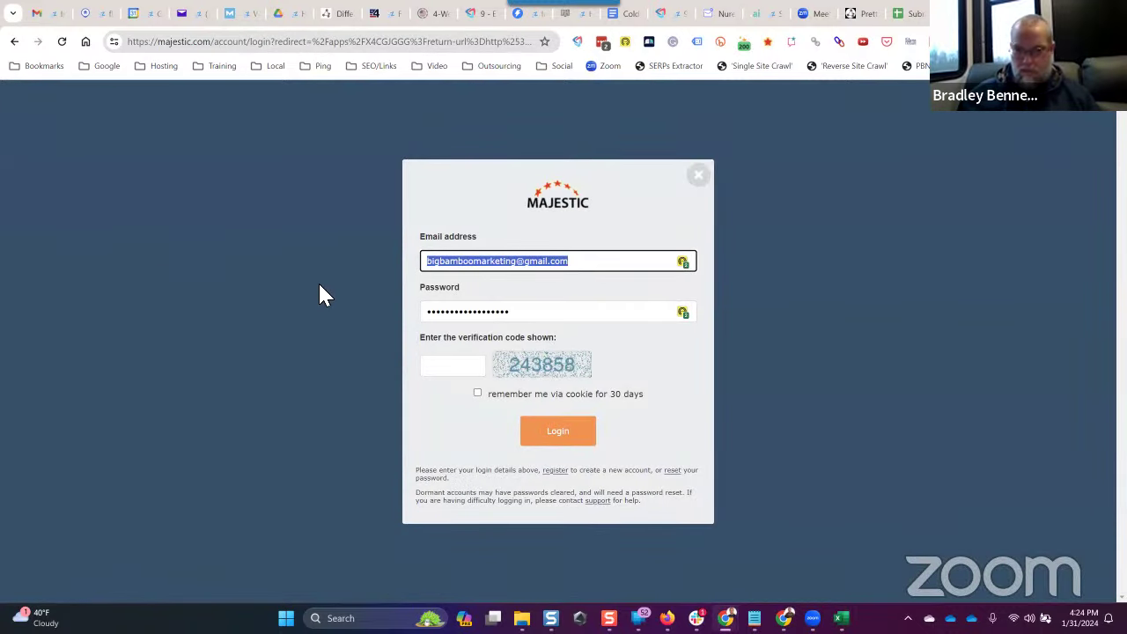
left_click(682, 261)
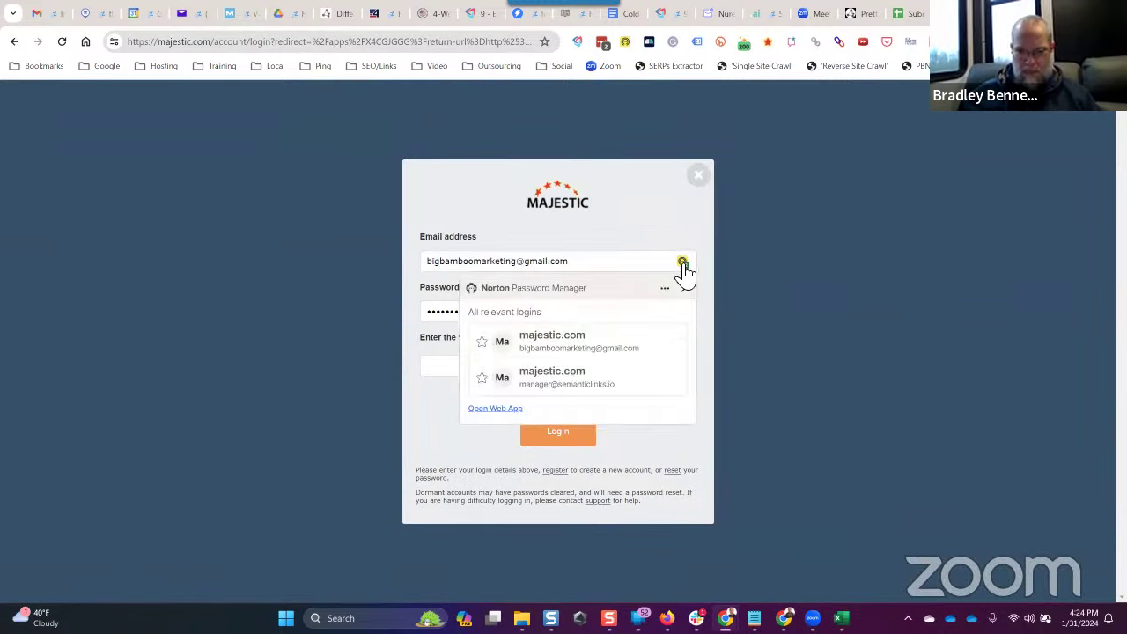
left_click(599, 392)
left_click(450, 368)
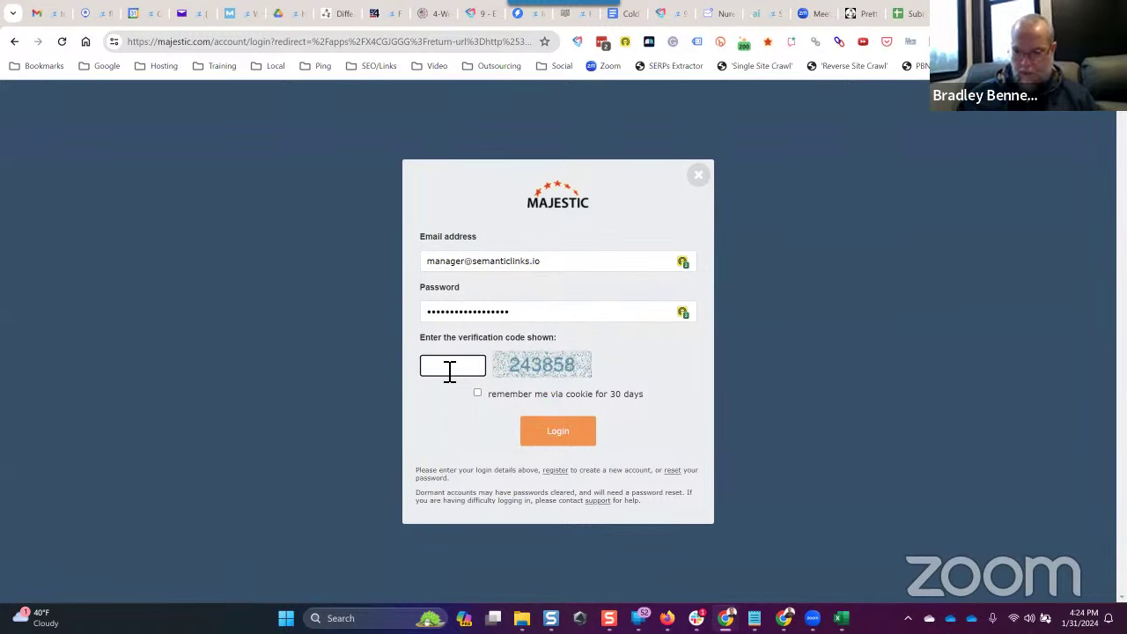
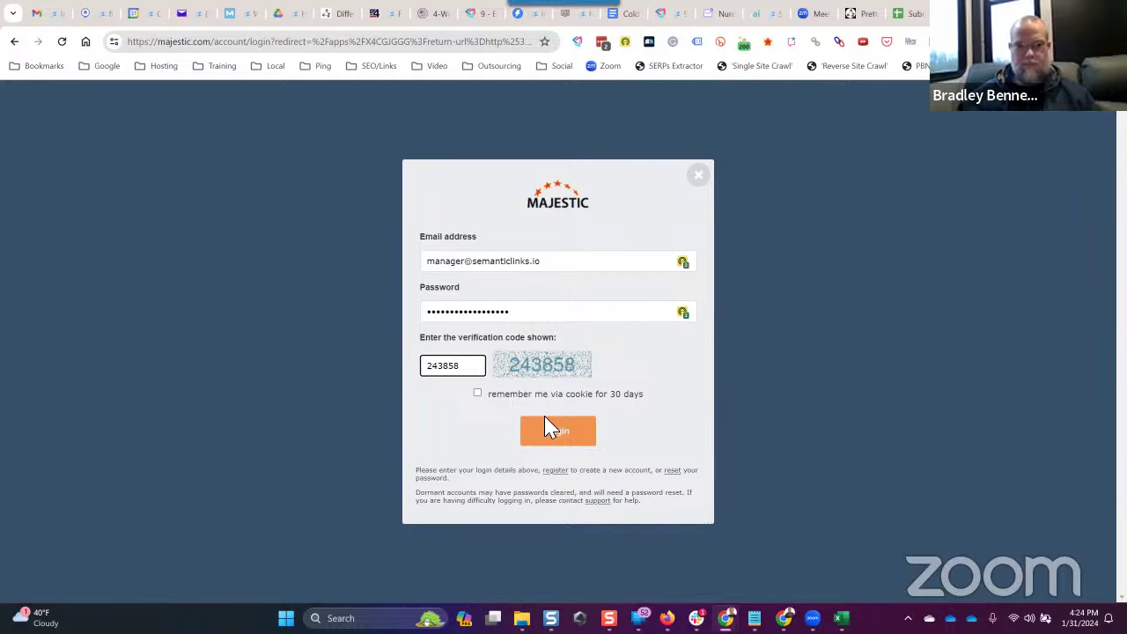
Step: Submit the login, grant SeoTools for Excel access, and close the completion page
left_click(544, 417)
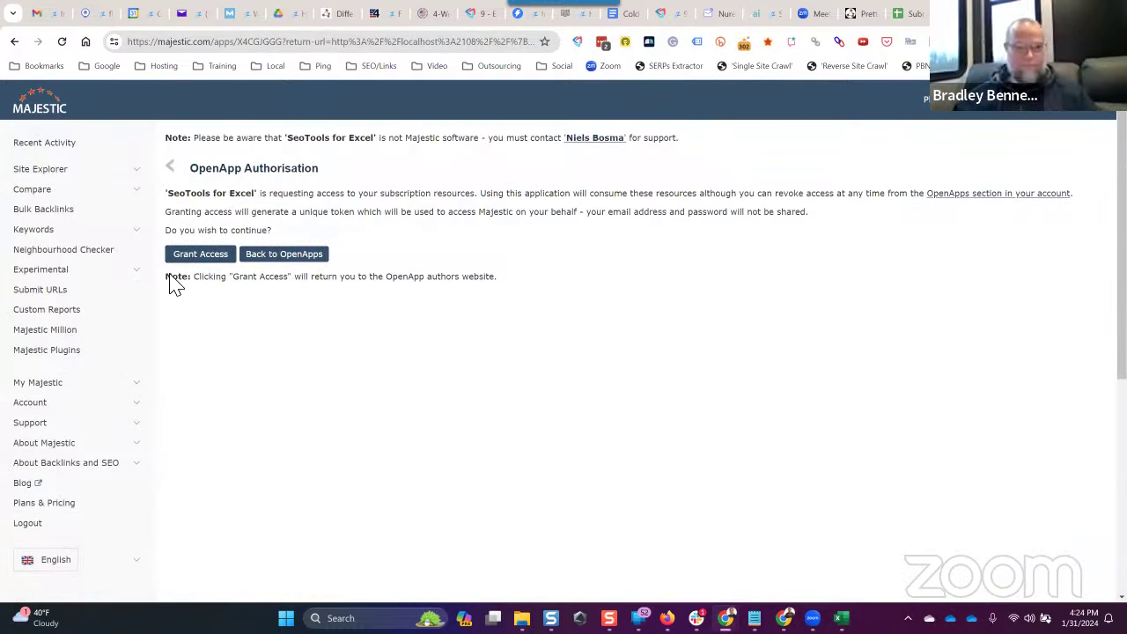
left_click(198, 254)
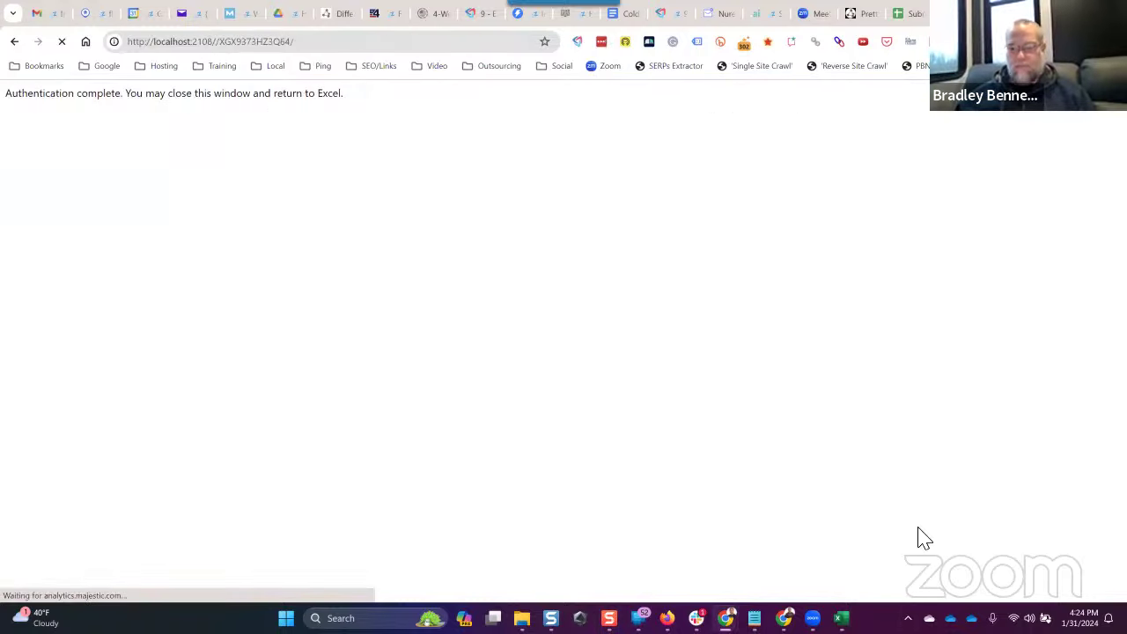
key("ctrl+w")
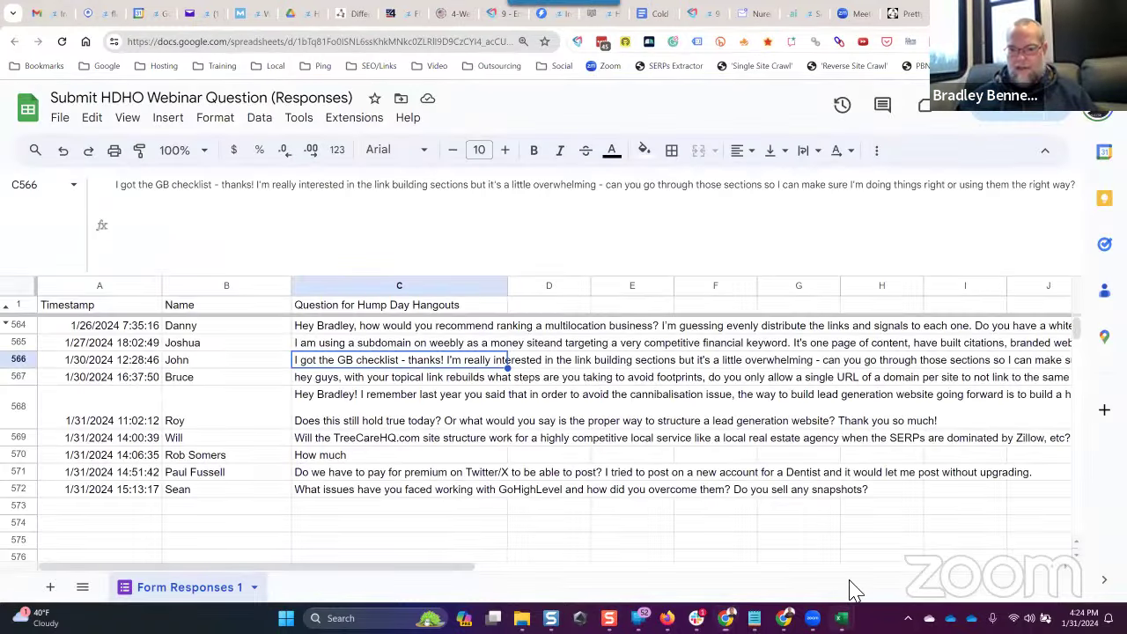
Step: Return to Excel and load the saved Target URL Backlinks query configuration
mouse_move(843, 616)
left_click(926, 549)
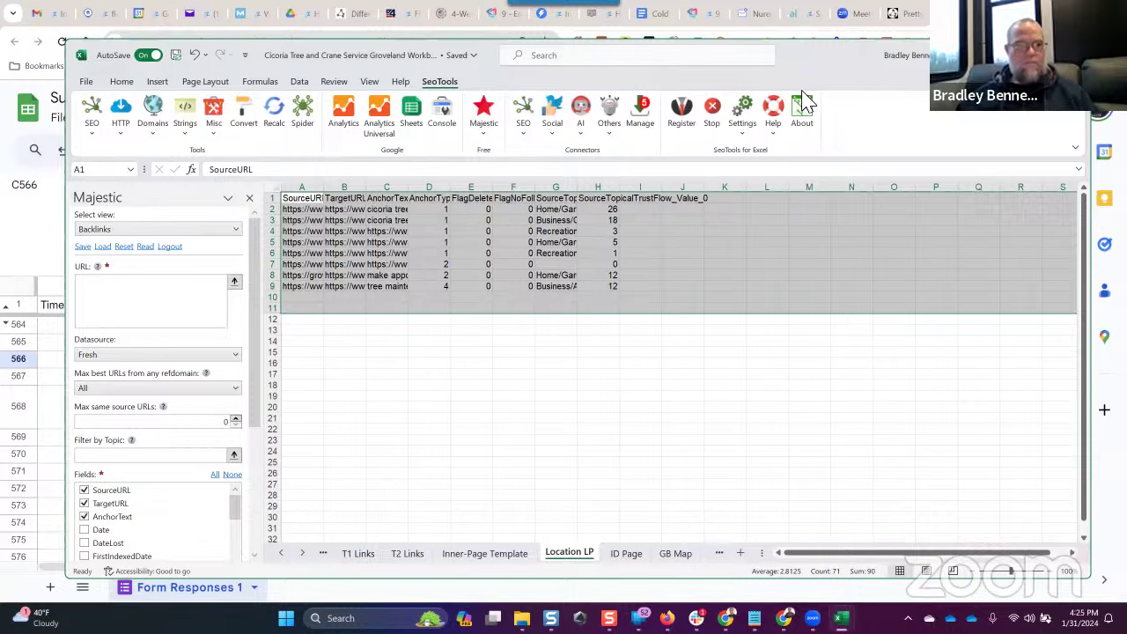
left_click(138, 250)
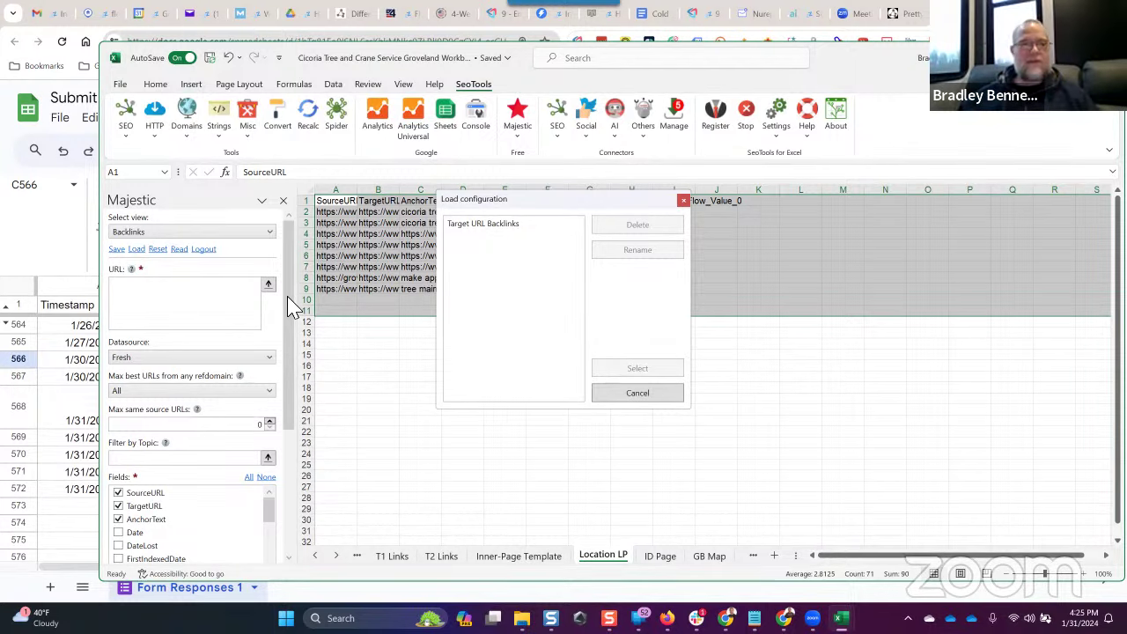
left_click(485, 225)
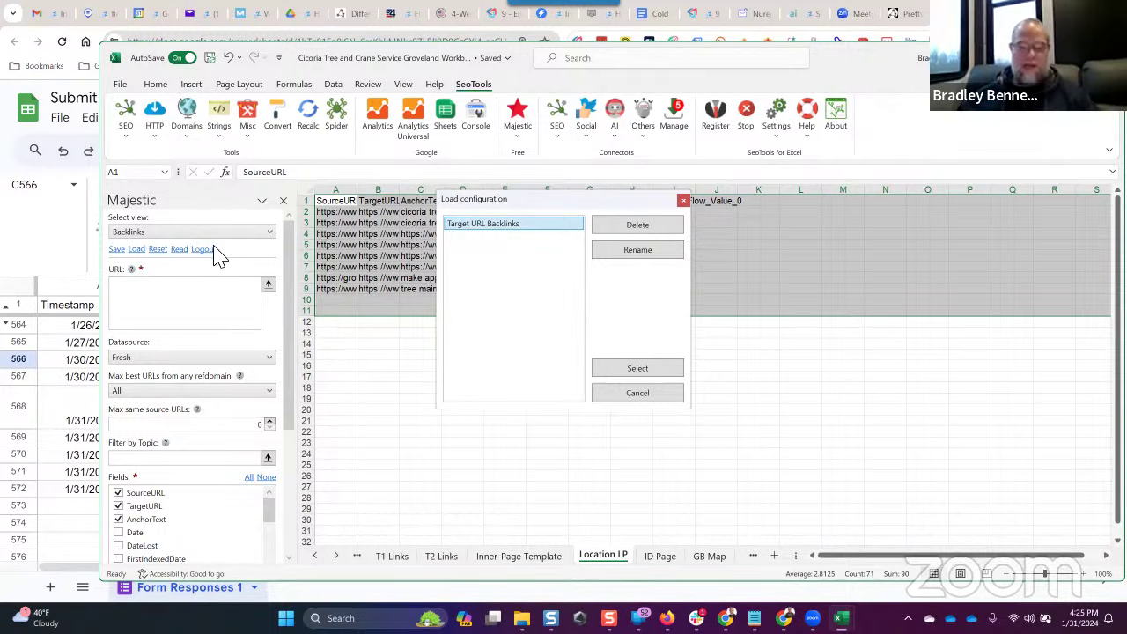
left_click(637, 368)
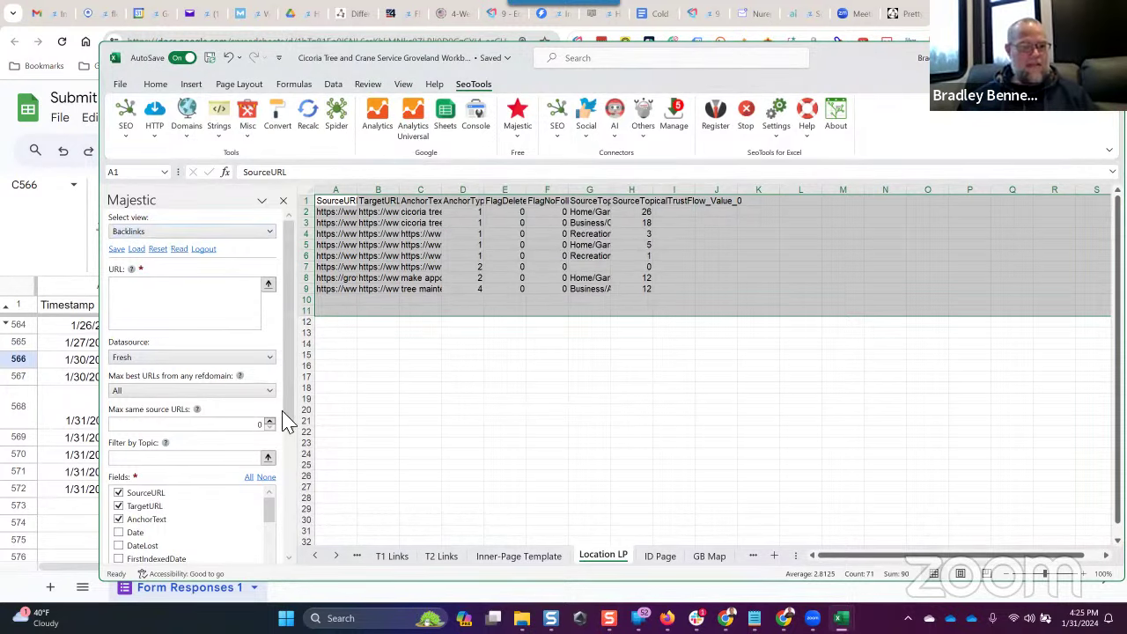
scroll(286, 418, "down", 3)
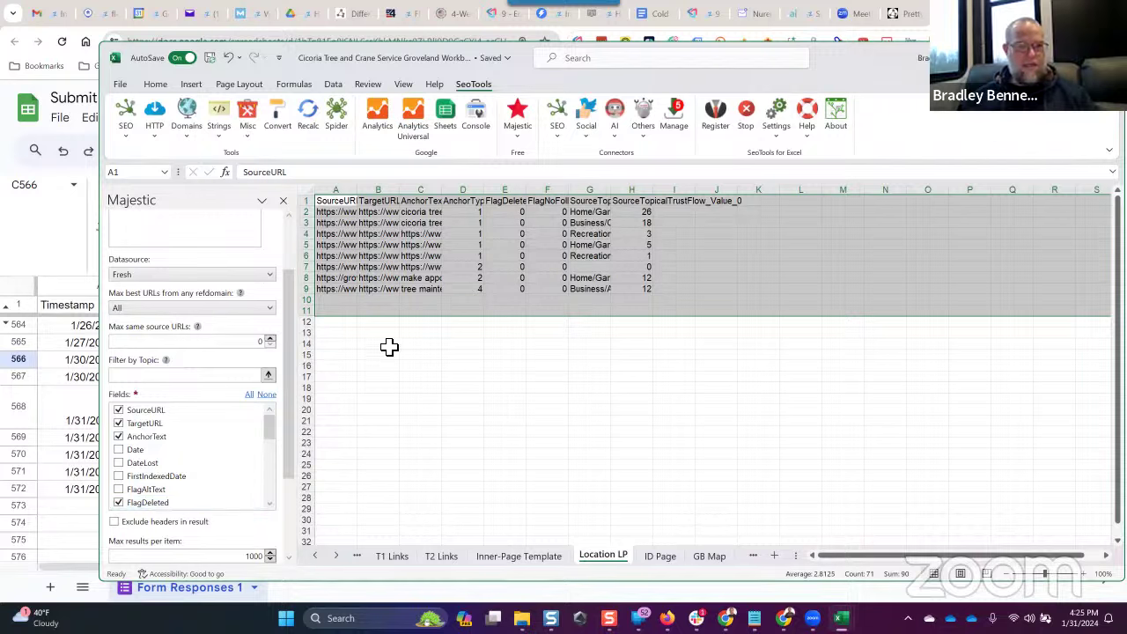
scroll(297, 403, "up", 3)
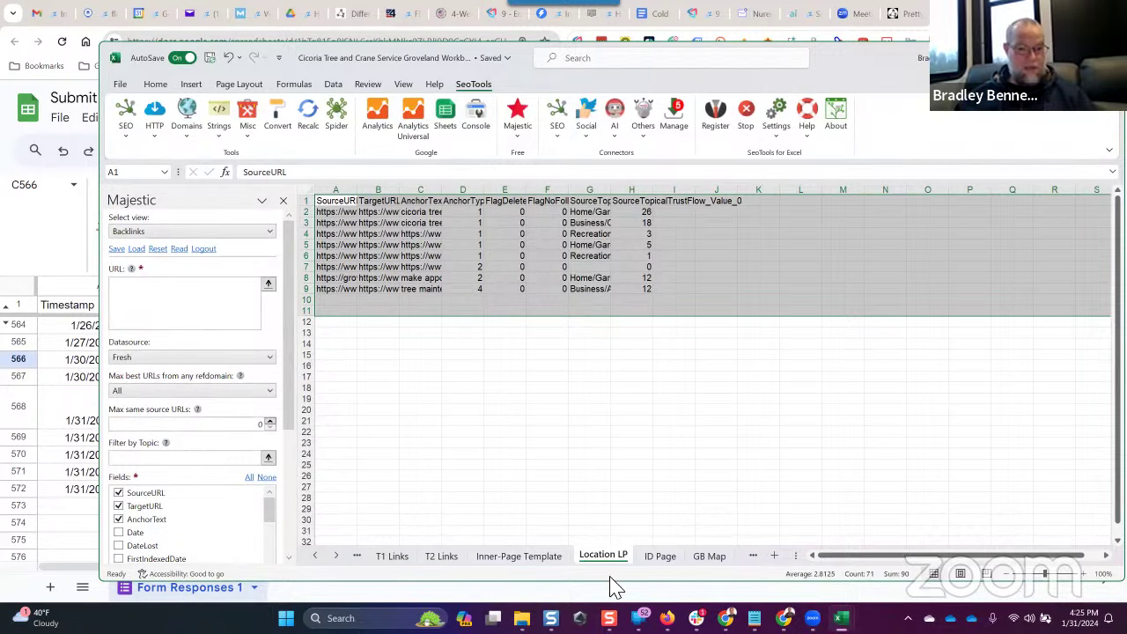
Step: Clear the contents of the entire Location LP sheet
left_click(311, 188)
right_click(311, 189)
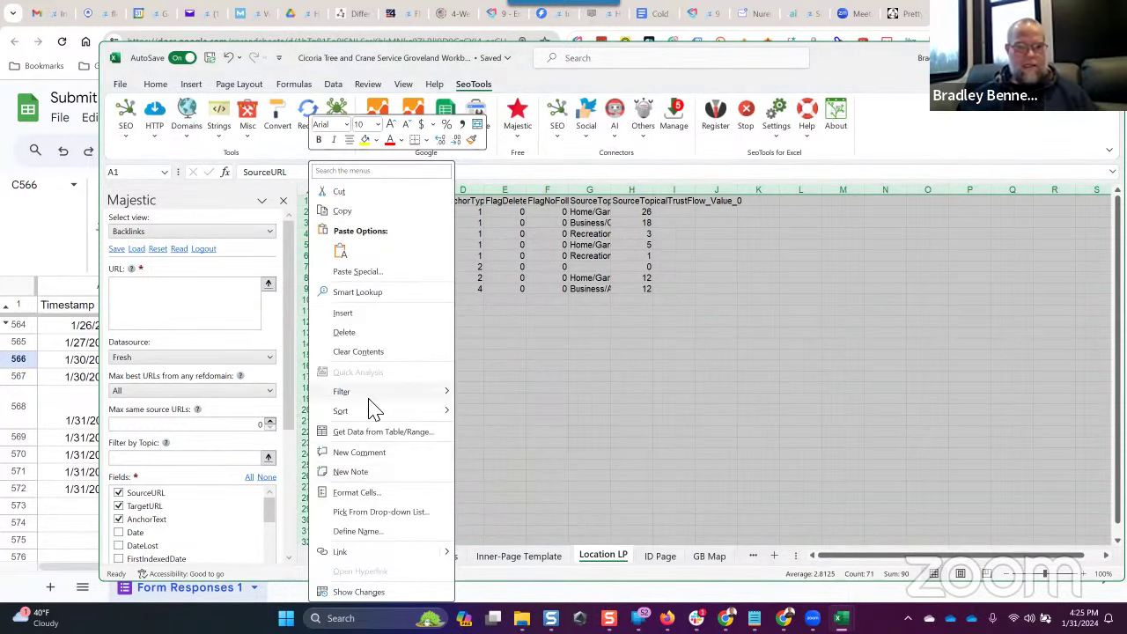
left_click(381, 351)
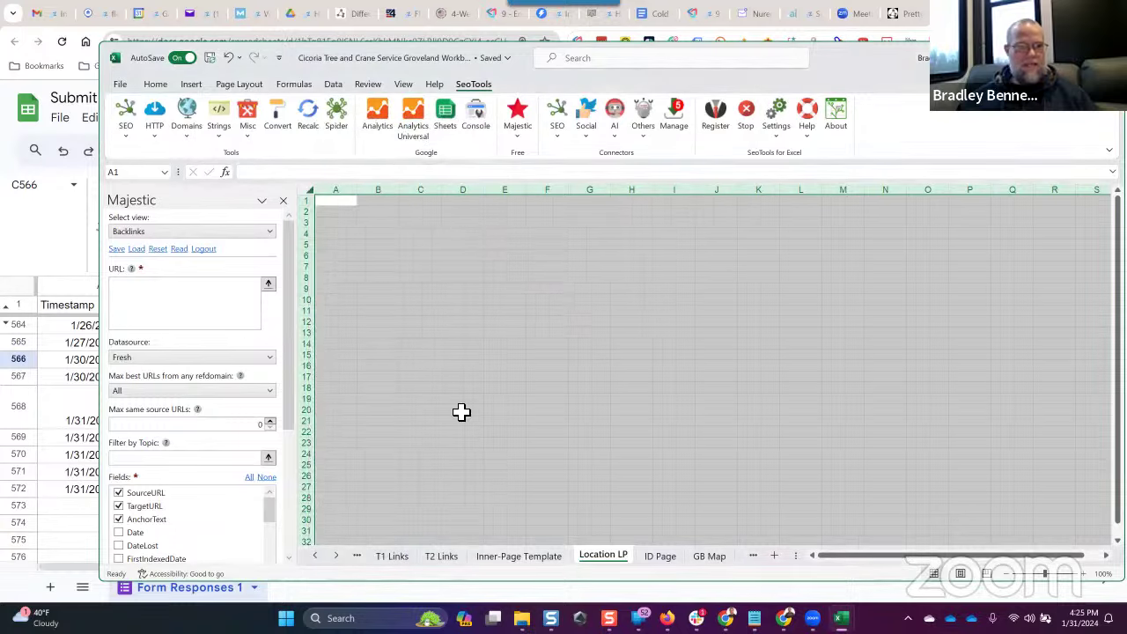
left_click(505, 464)
left_click(217, 310)
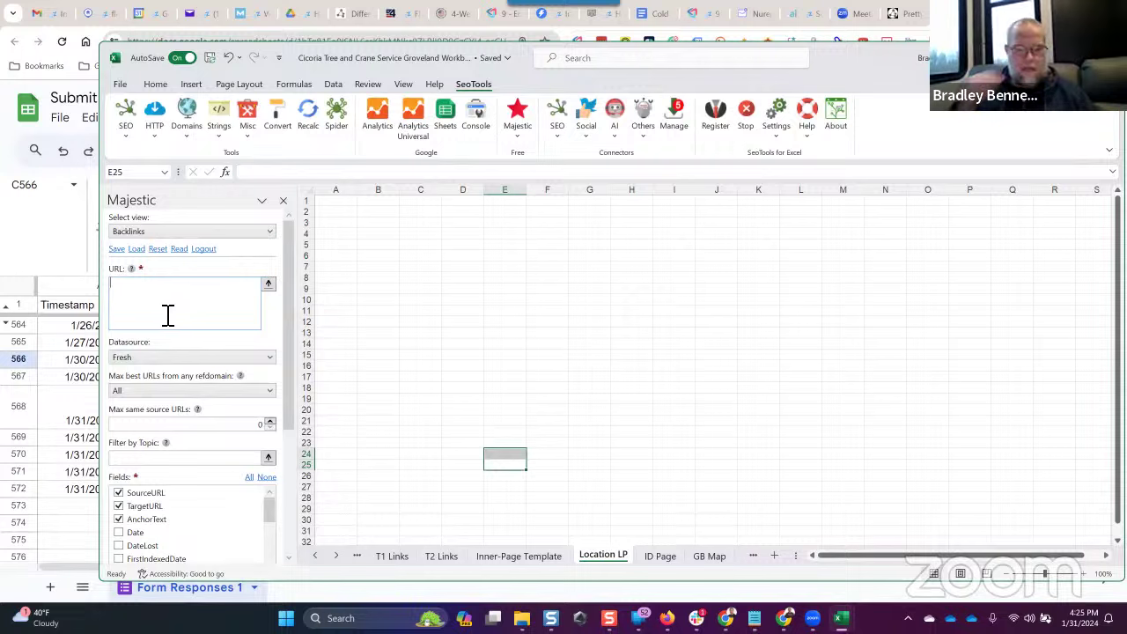
Step: Copy the Location LP URL from cell B12 on the Project Data sheet
left_click(316, 556)
left_click(315, 556)
left_click(401, 555)
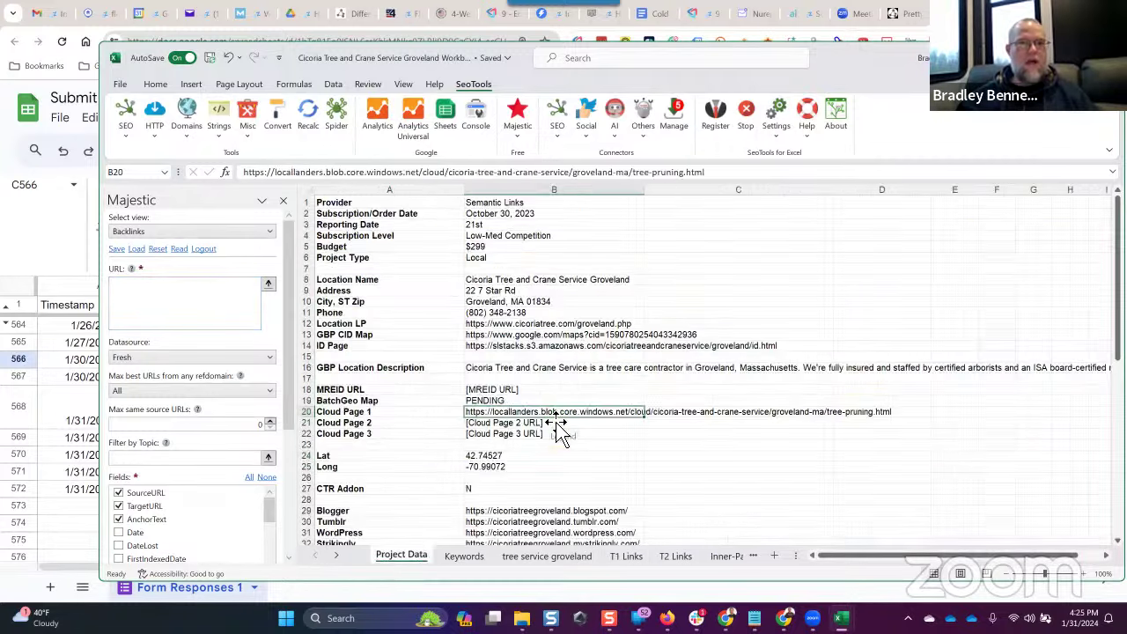
left_click(555, 326)
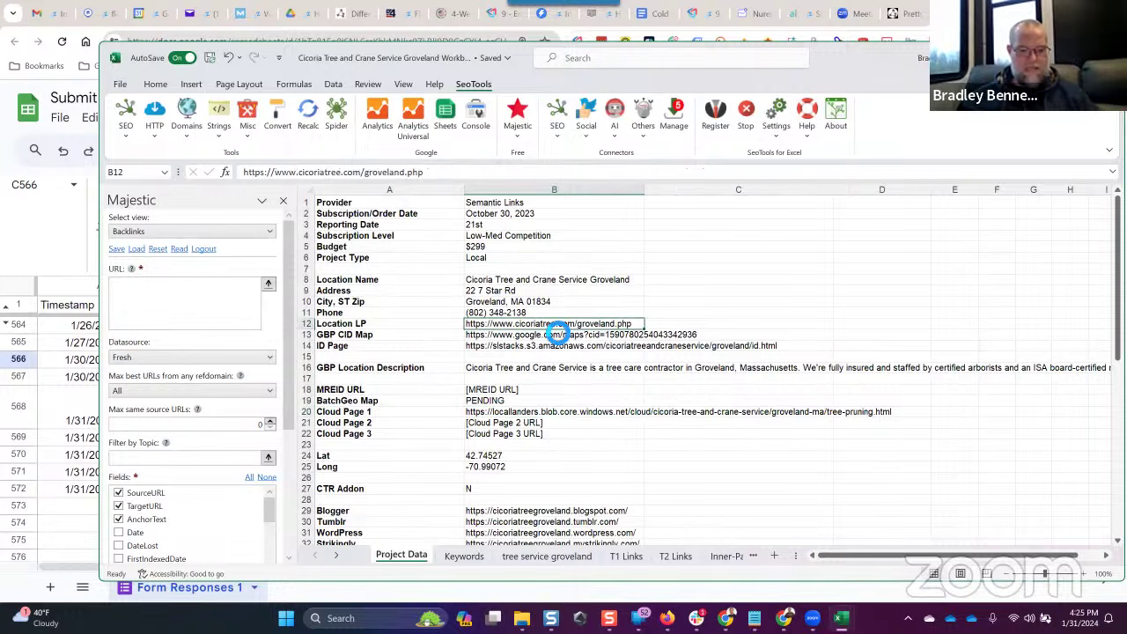
key("ctrl+c")
mouse_move(755, 618)
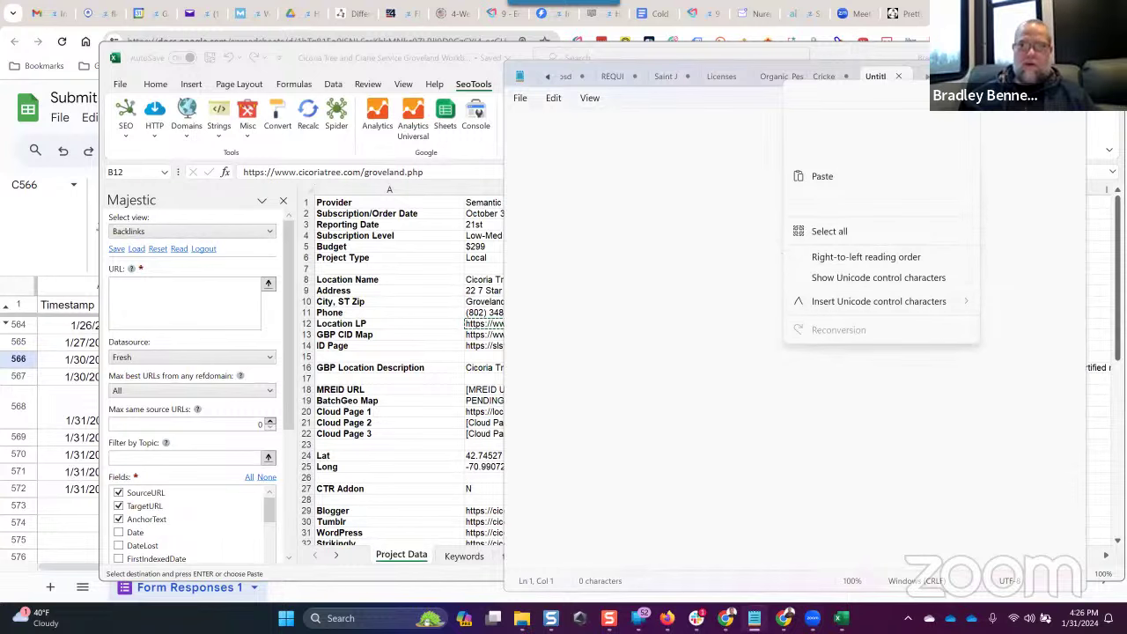
Step: Paste the Location LP URL into Notepad, enlarge the text, and add an http copy on line 2
left_click(821, 176)
left_click_drag(951, 76, 911, 178)
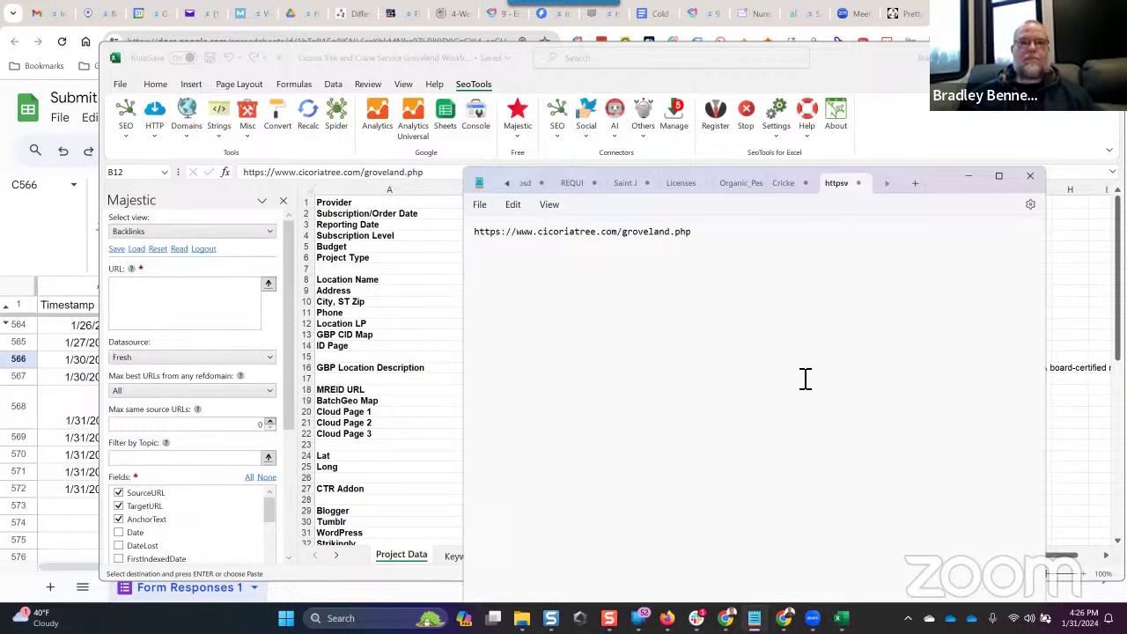
key("ctrl+plus")
key("ctrl+plus")
key("ctrl+plus")
key("ctrl+plus")
left_click_drag(482, 242, 803, 234)
key("Down")
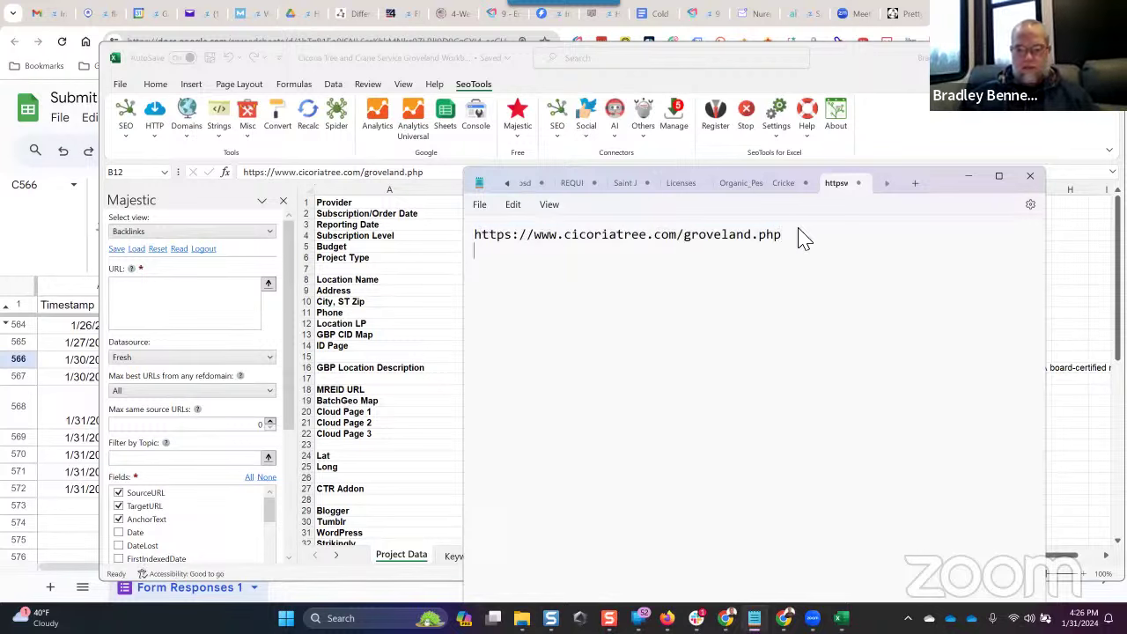
key("ctrl+v")
left_click(515, 252)
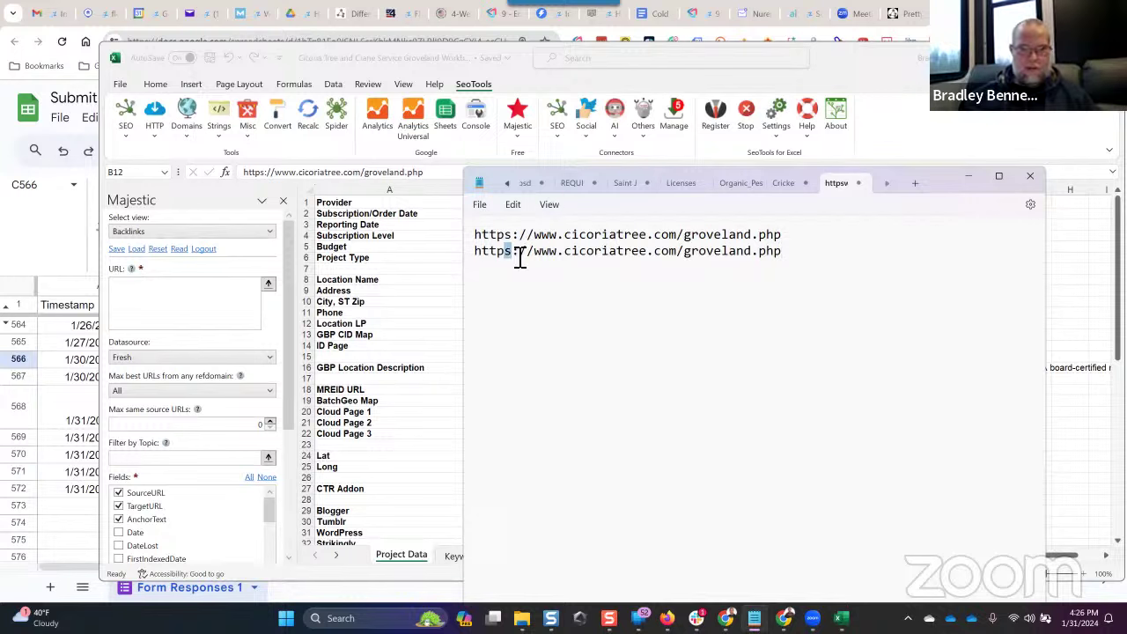
key("BackSpace")
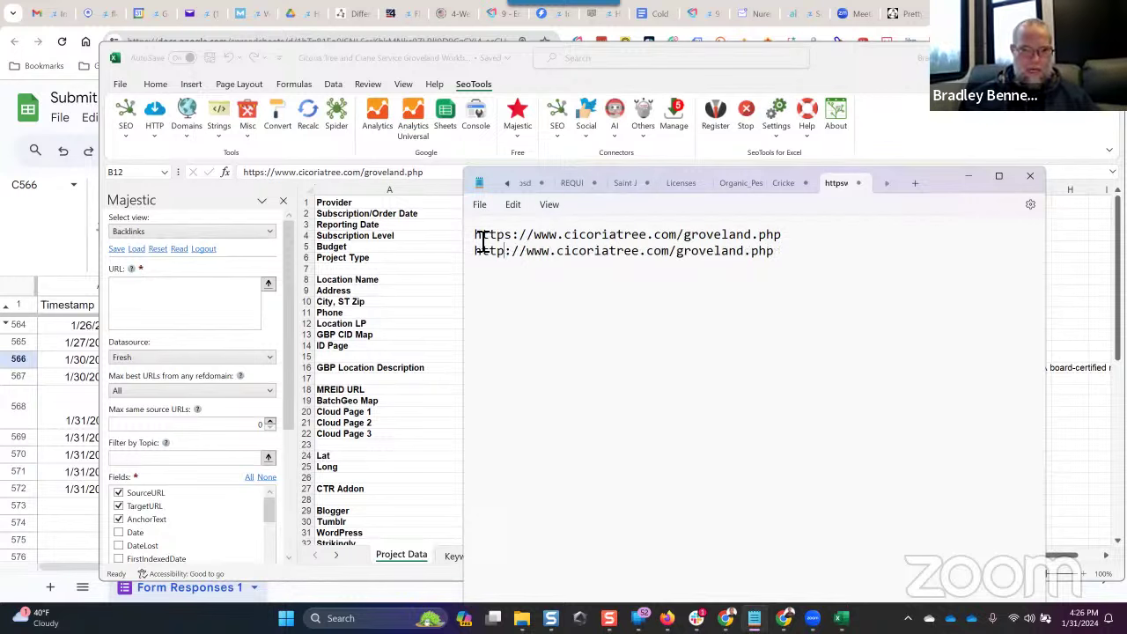
left_click_drag(475, 234, 816, 264)
left_click(801, 265)
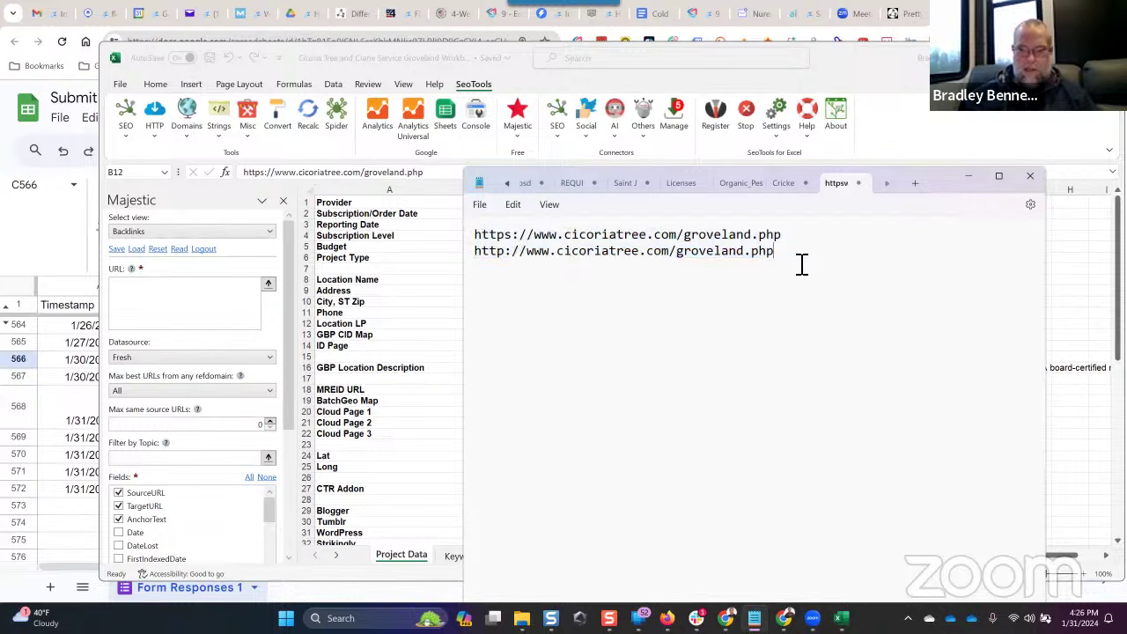
key("ctrl+v")
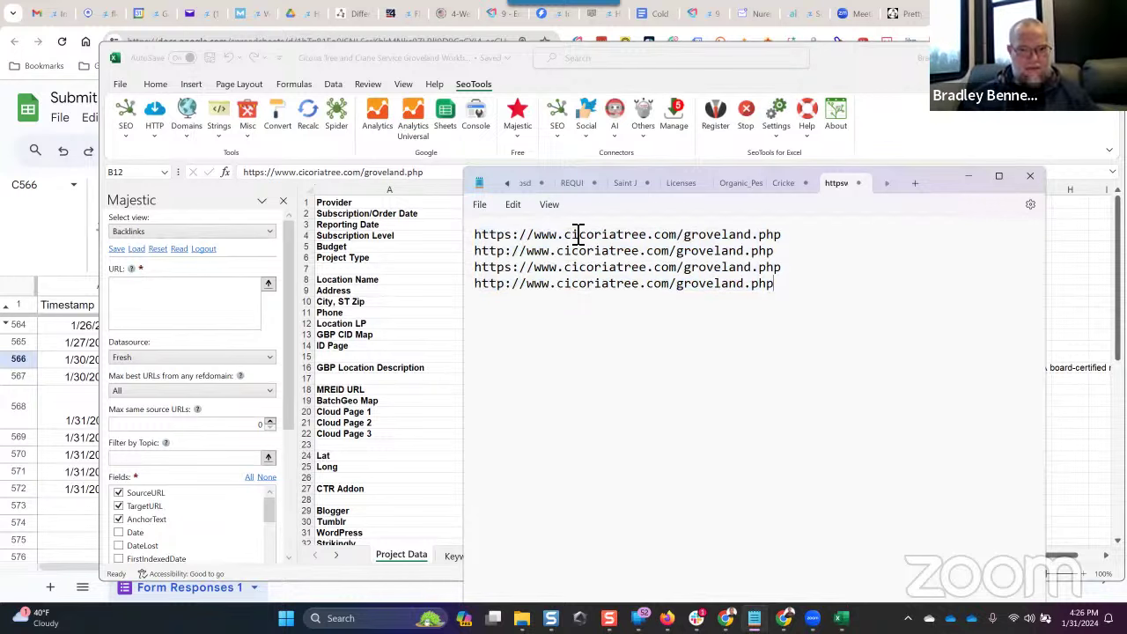
left_click_drag(535, 267, 560, 292)
key("BackSpace")
key("BackSpace")
left_click(559, 322)
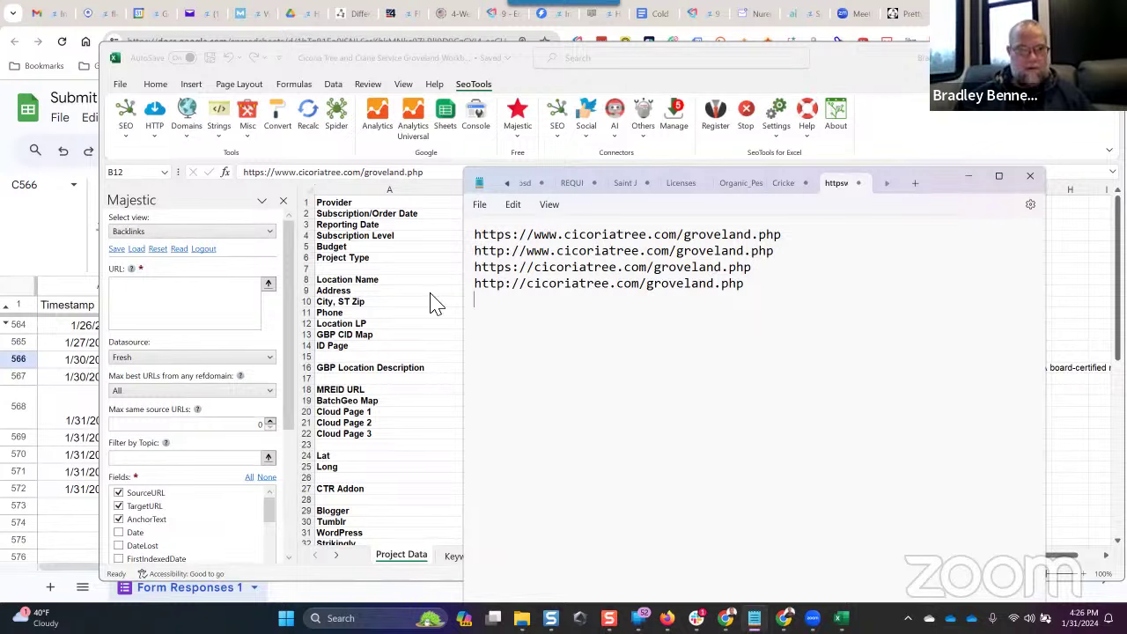
left_click_drag(557, 238, 534, 236)
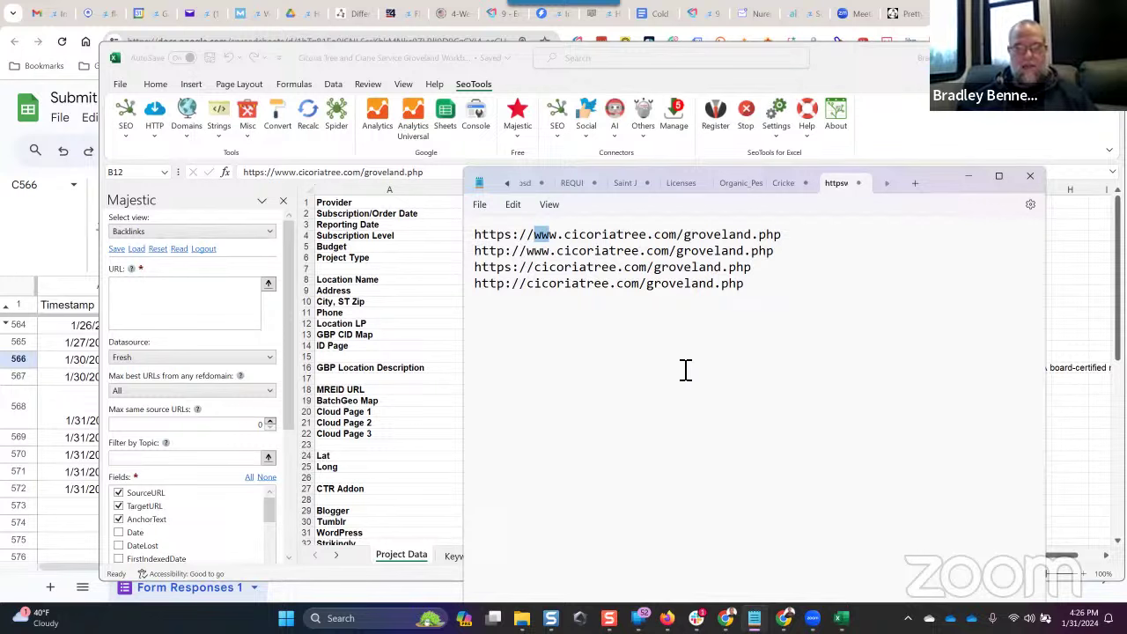
left_click(532, 234)
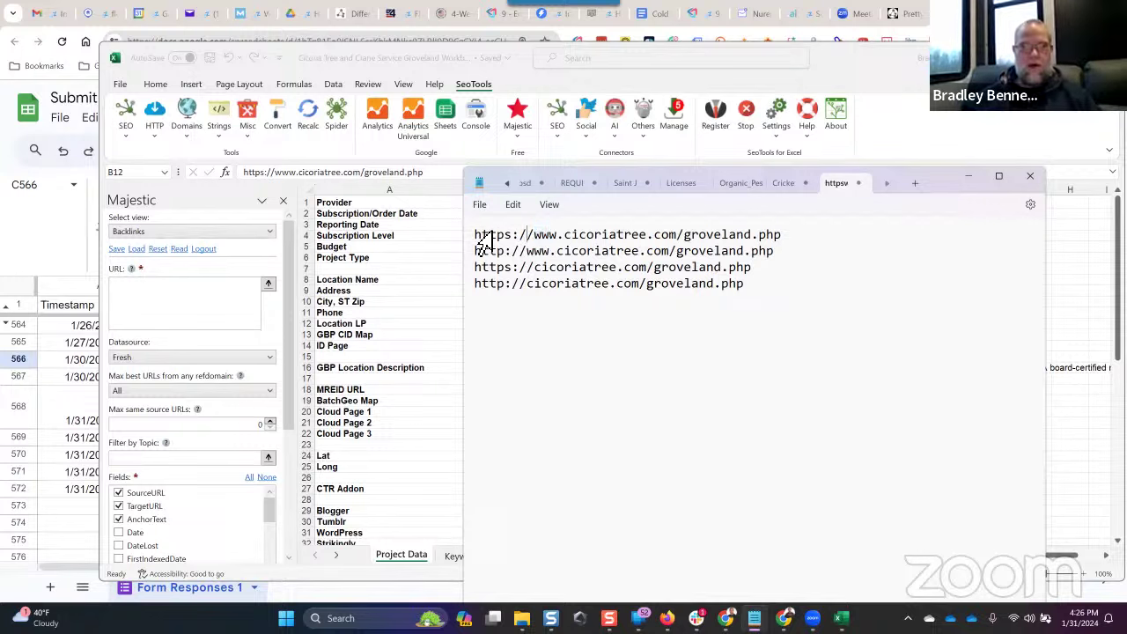
left_click_drag(476, 234, 755, 296)
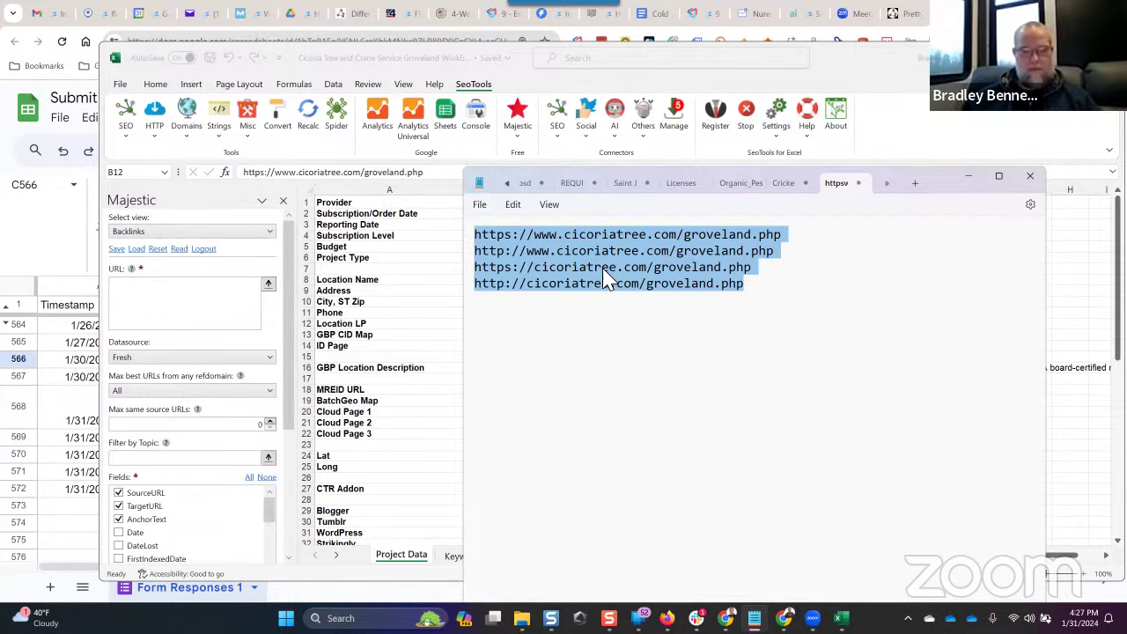
Step: Paste the four URLs into Majestic and insert the backlinks at Location LP cell A1, widening column A
left_click(182, 298)
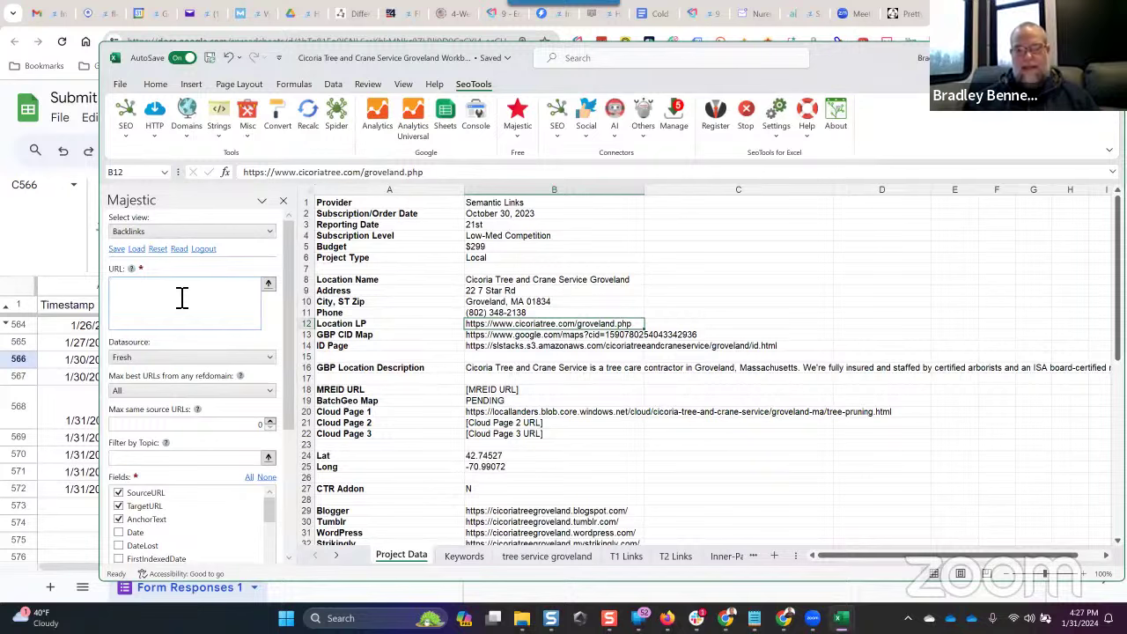
key("ctrl+v")
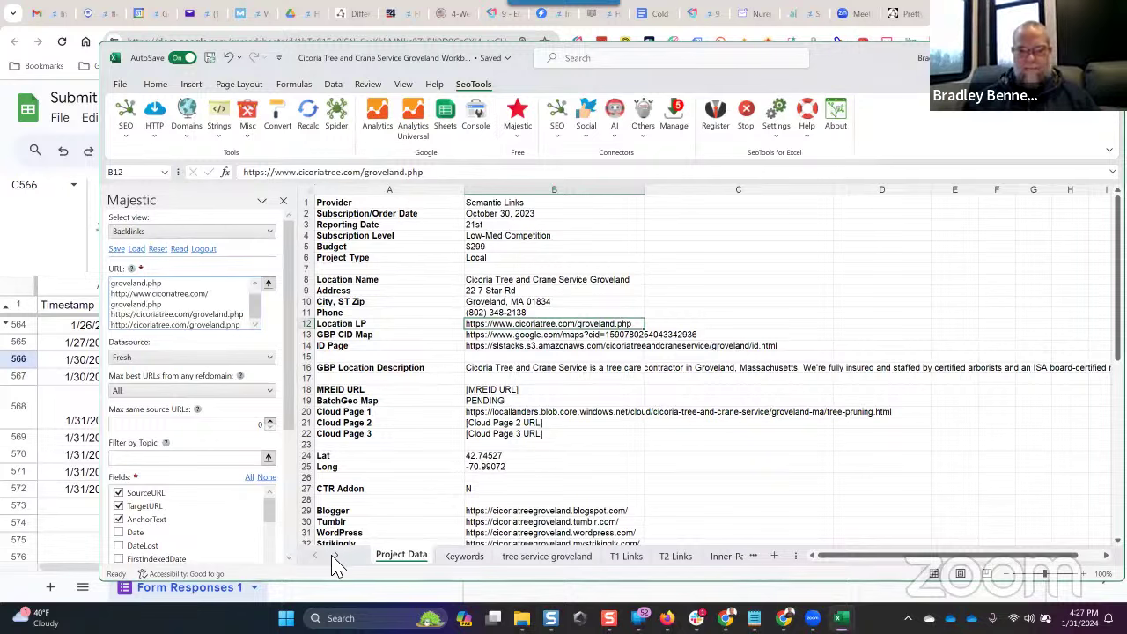
left_click(335, 556)
left_click(334, 556)
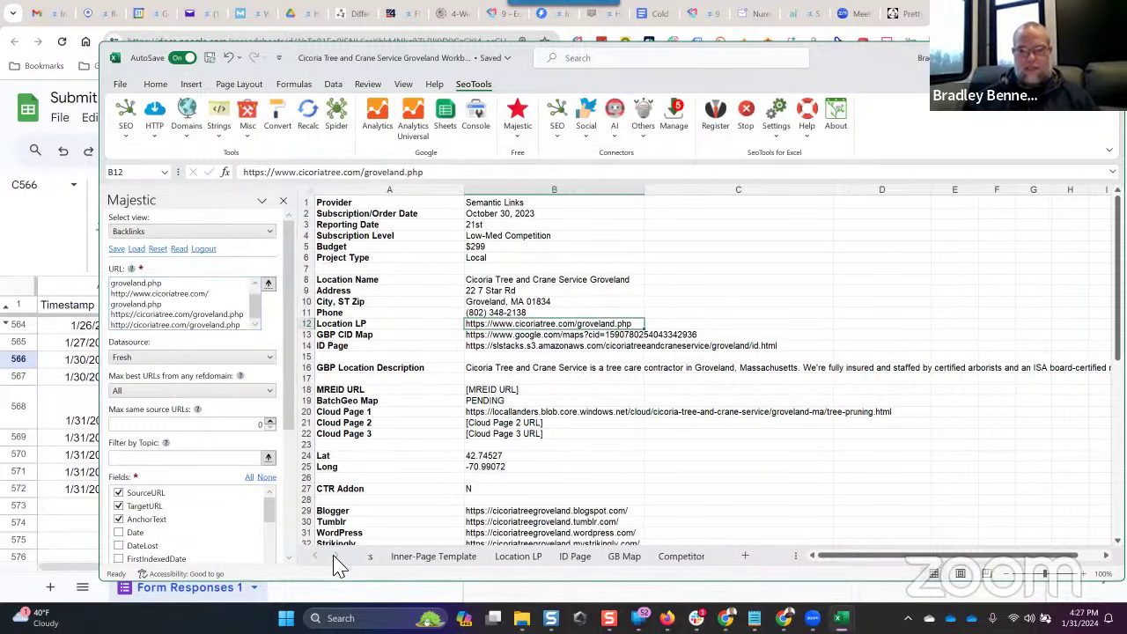
left_click(503, 555)
left_click(342, 202)
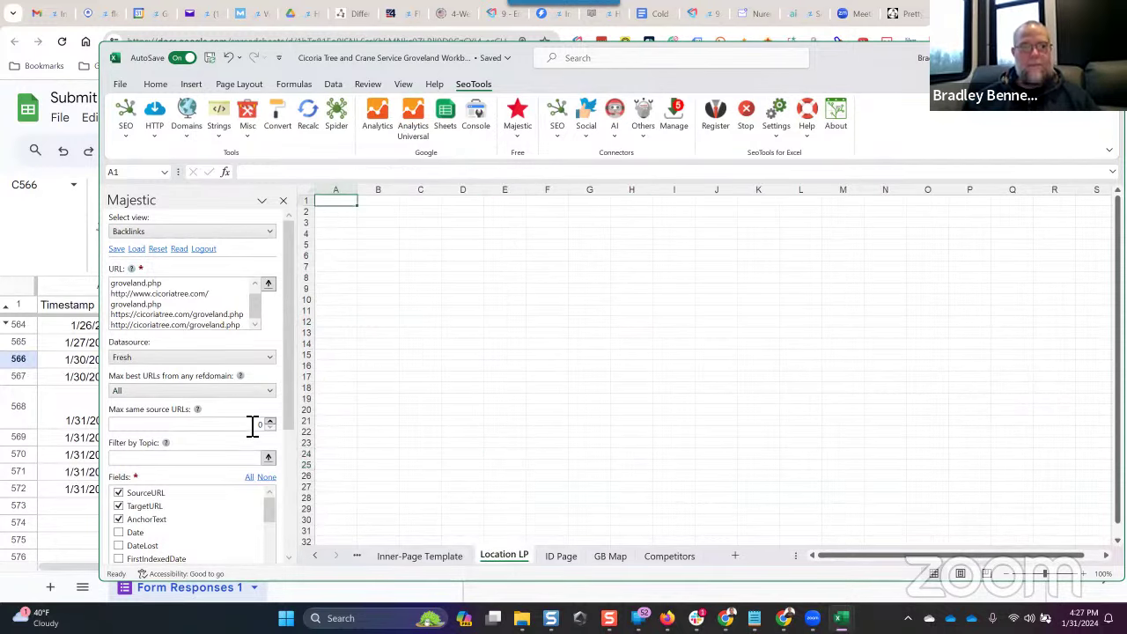
left_click_drag(287, 387, 284, 486)
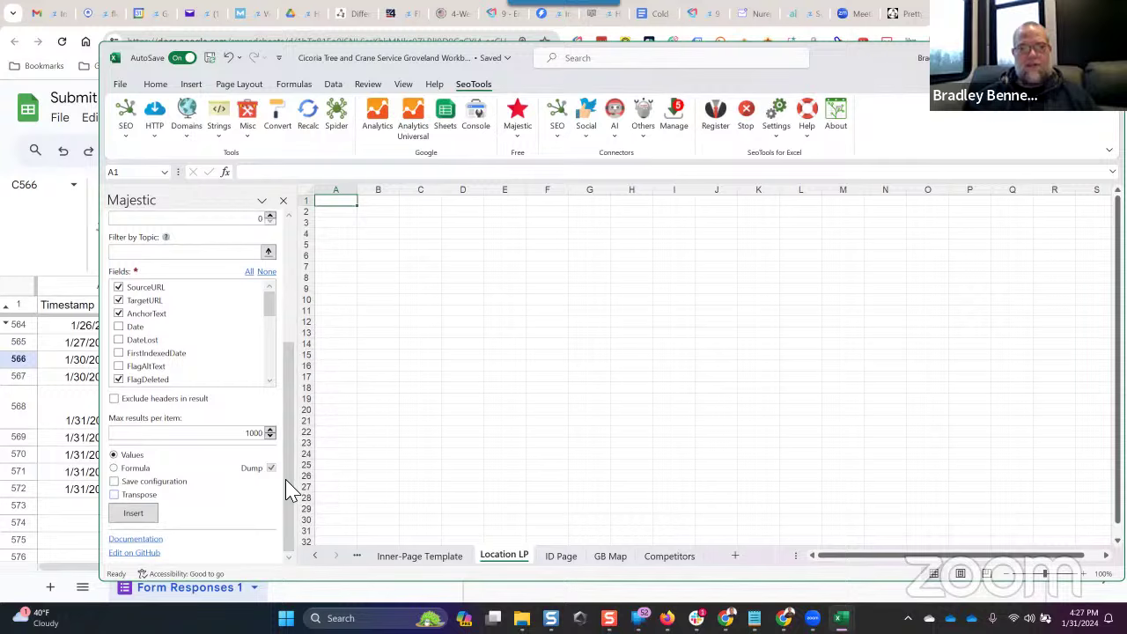
left_click(154, 517)
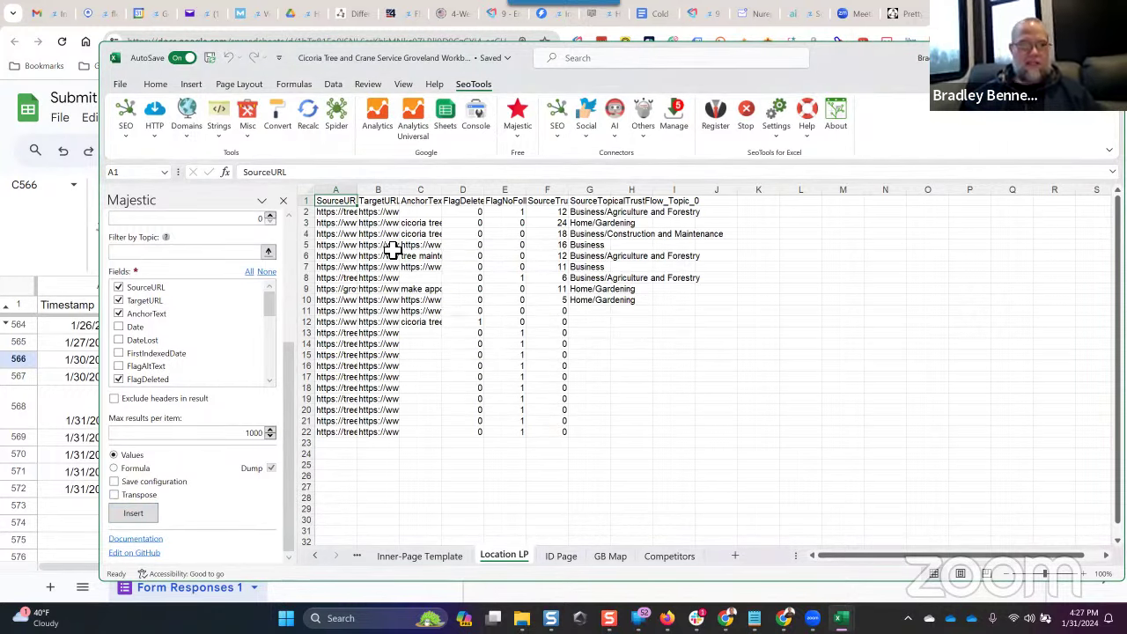
left_click_drag(358, 190, 427, 196)
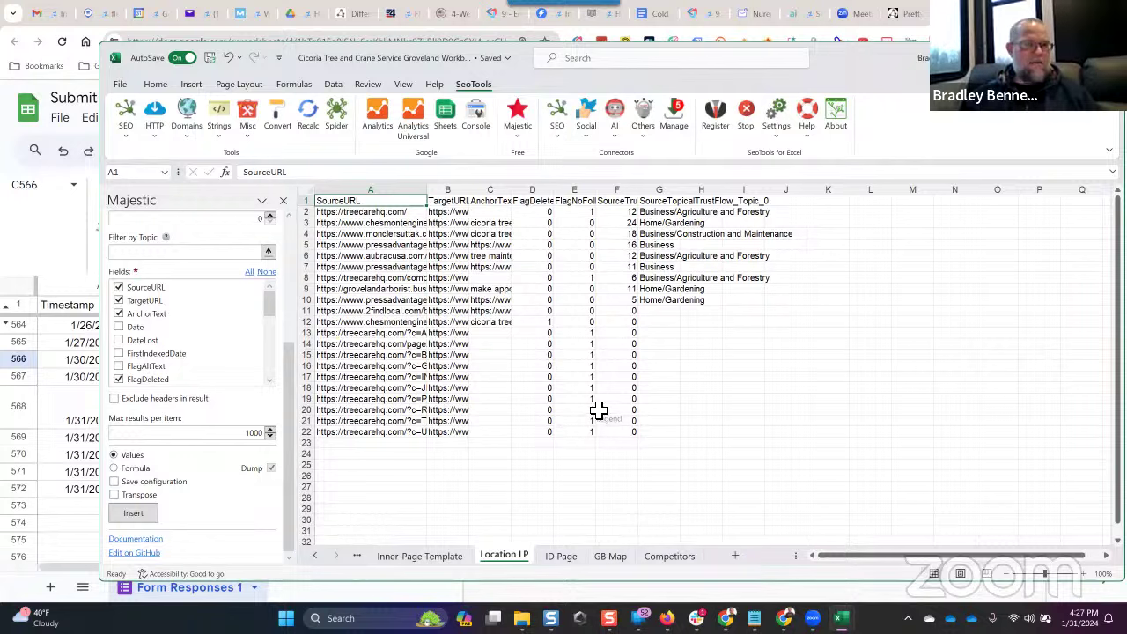
left_click(309, 190)
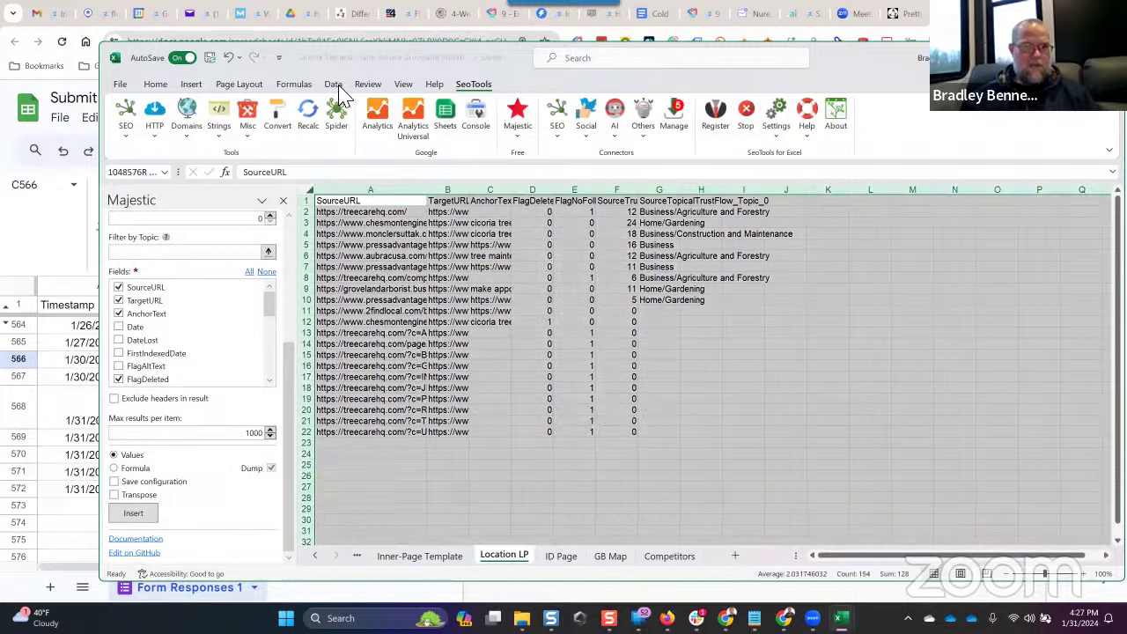
Step: Sort the backlinks by FlagDeleted largest first and delete the deleted chesmontengineering link row
left_click(332, 84)
left_click(632, 123)
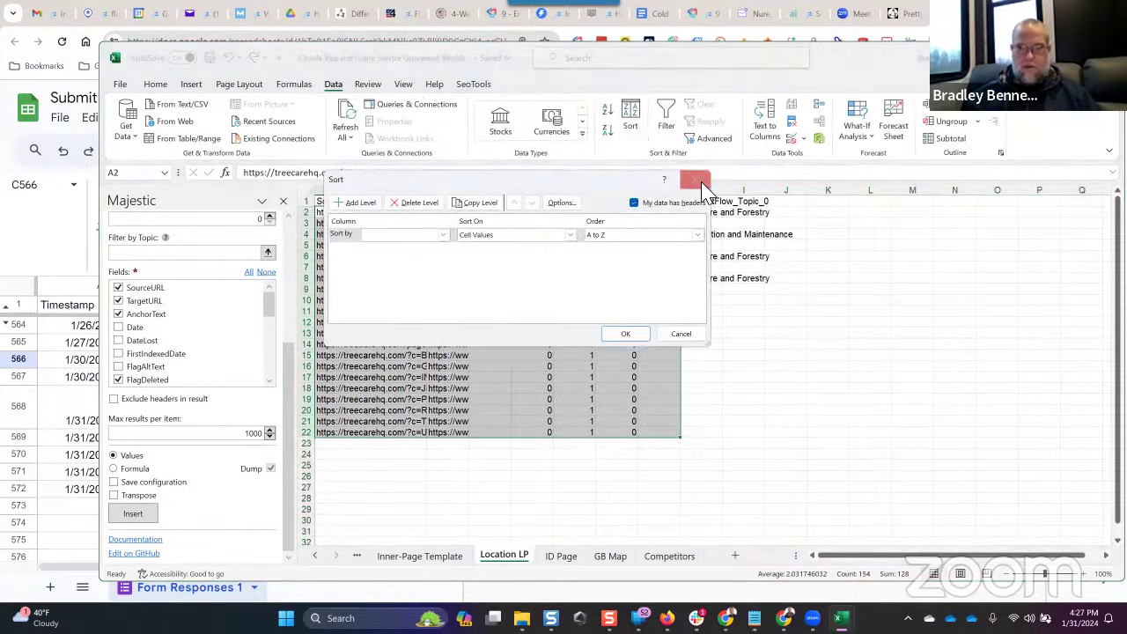
left_click(682, 334)
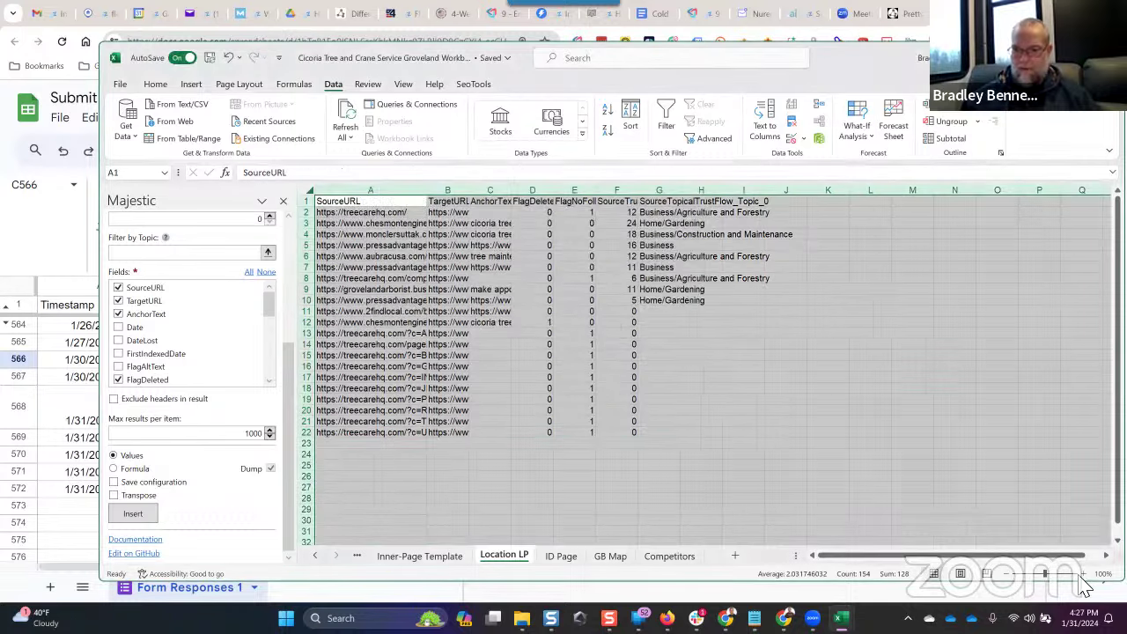
scroll(1031, 470, "up", 3)
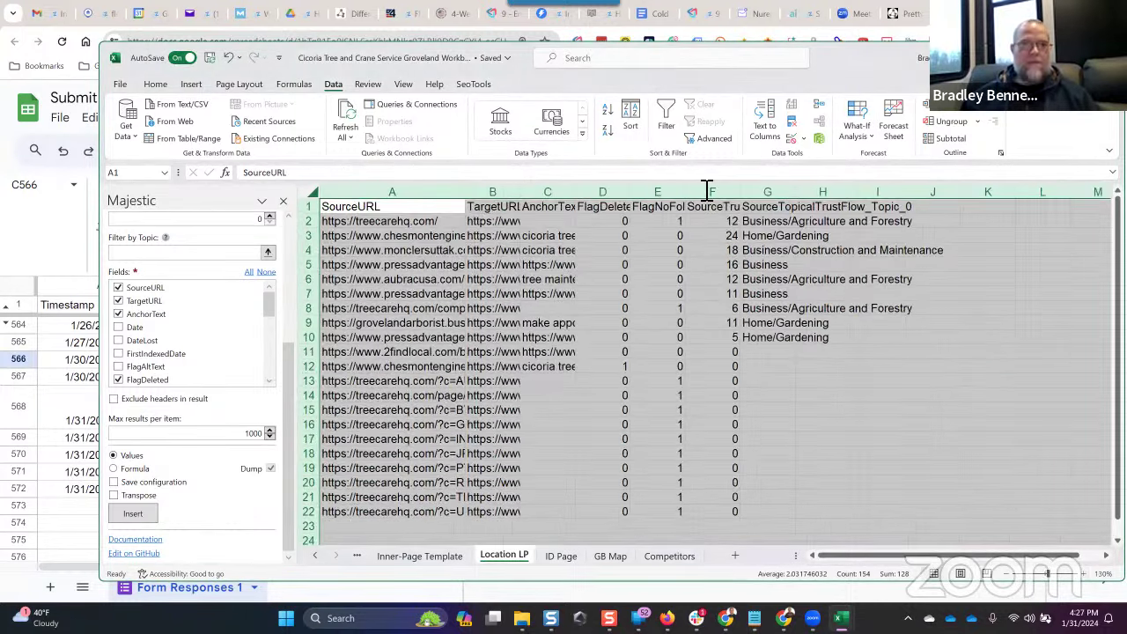
left_click(632, 115)
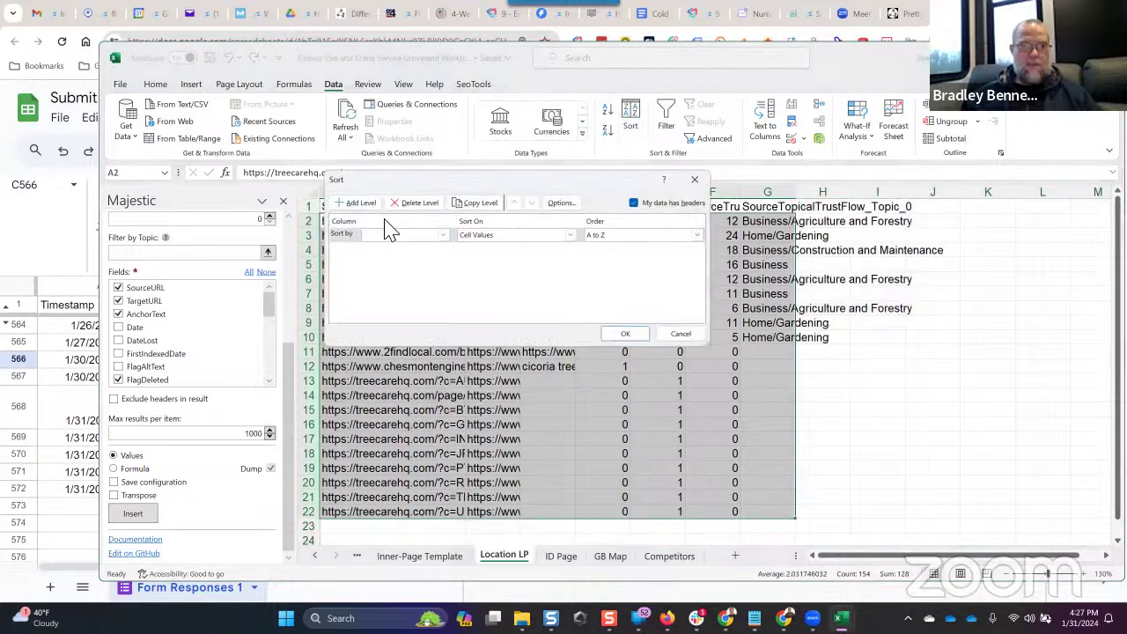
left_click(443, 234)
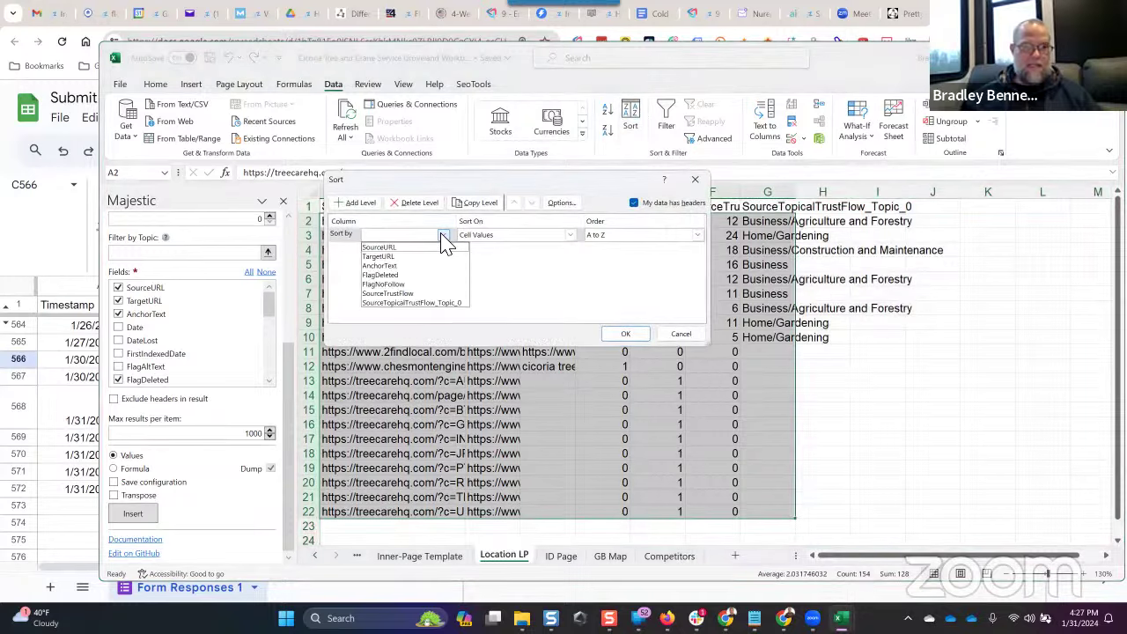
left_click(401, 275)
left_click(696, 234)
left_click(647, 256)
left_click(625, 332)
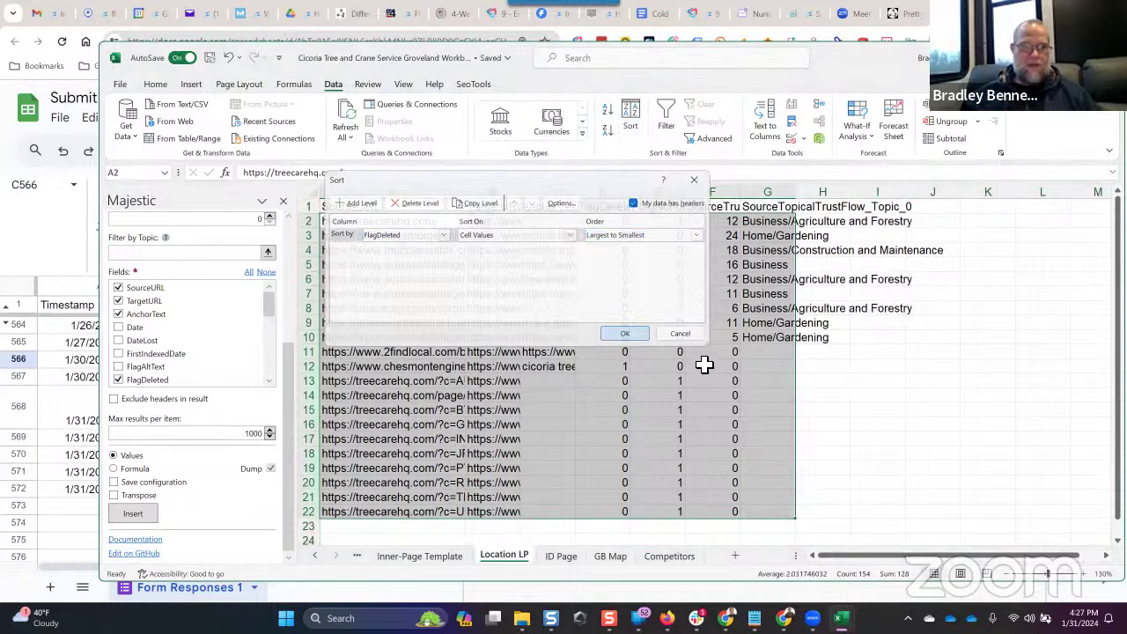
left_click(762, 395)
left_click(309, 221)
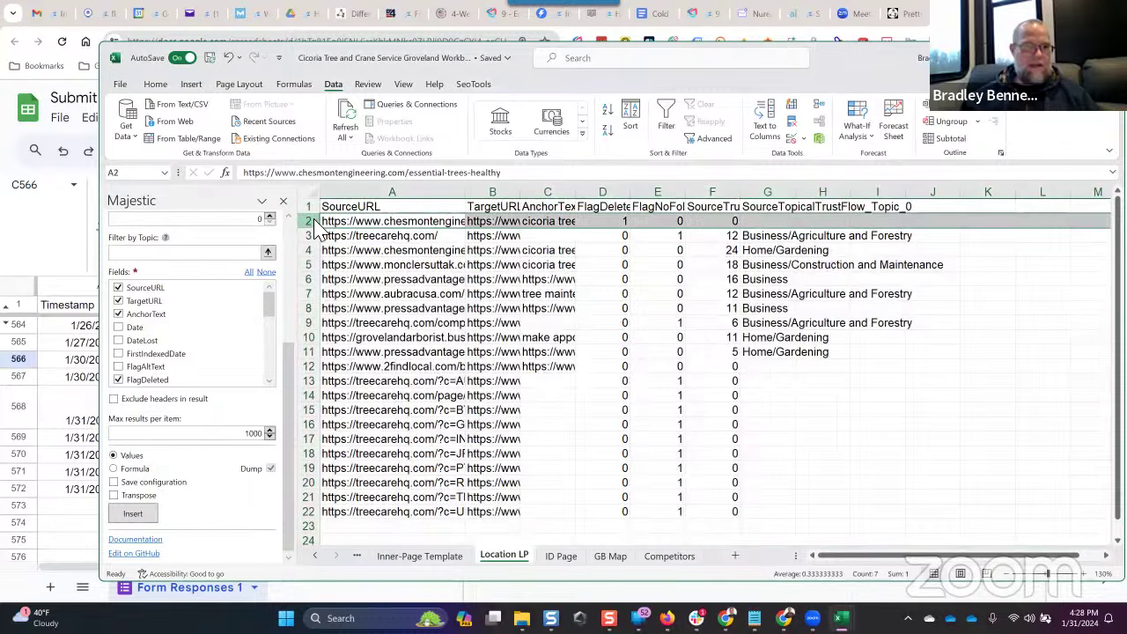
right_click(313, 225)
left_click(370, 370)
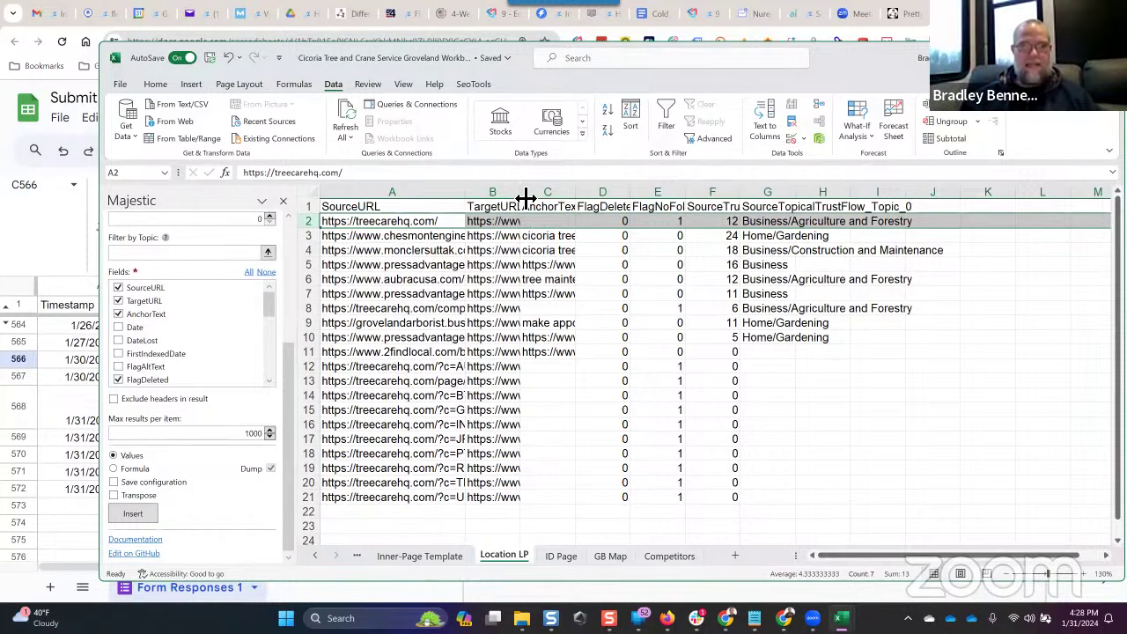
Step: Adjust the widths of columns A and B and sort the data by FlagNoFollow, largest first
left_click_drag(525, 199, 727, 192)
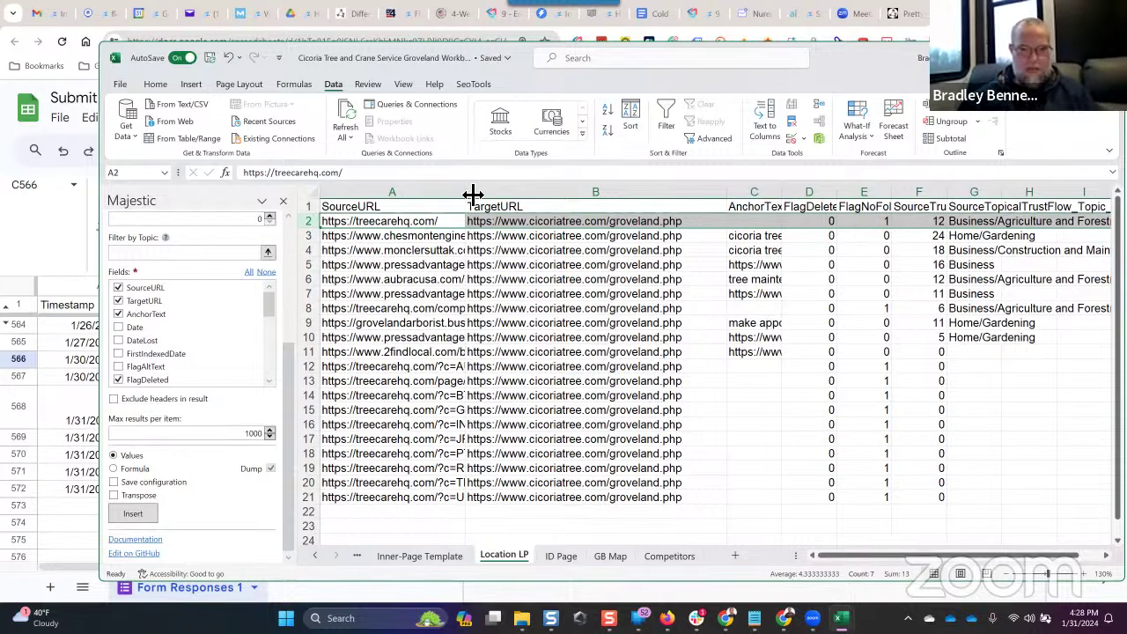
left_click_drag(472, 195, 573, 196)
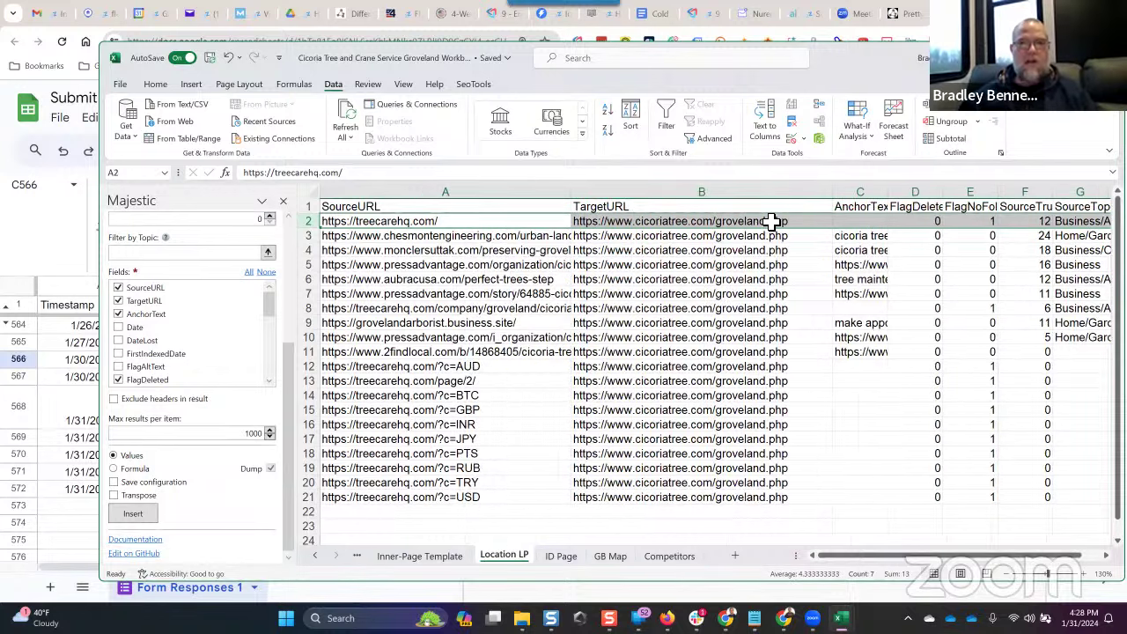
left_click_drag(833, 194, 798, 193)
left_click_drag(570, 194, 856, 192)
left_click(631, 116)
left_click(443, 235)
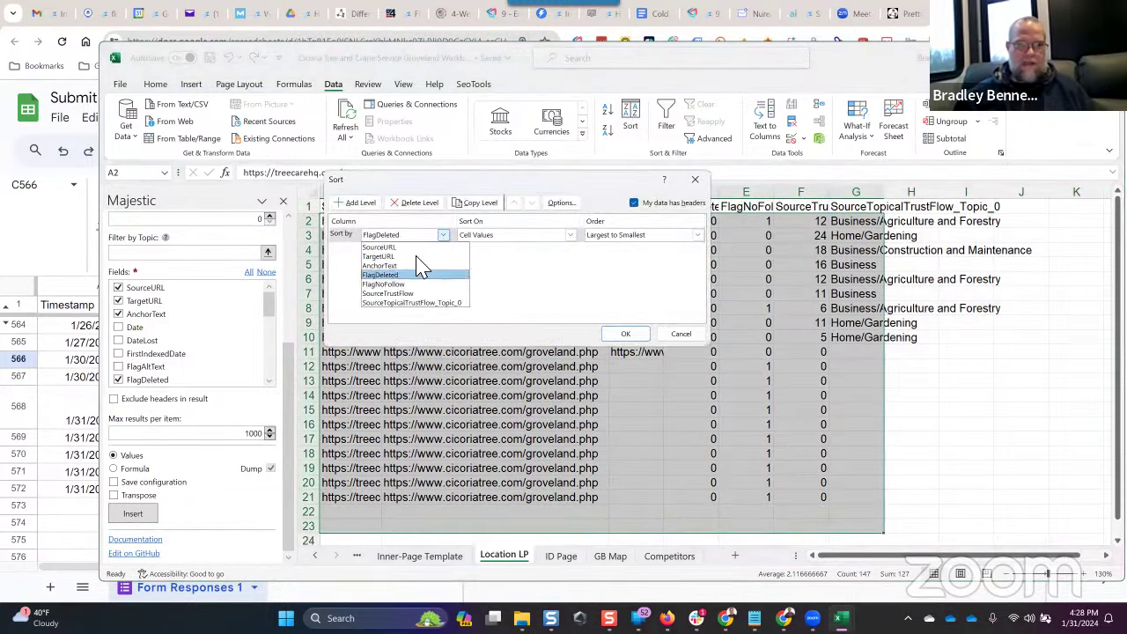
left_click(426, 284)
left_click(626, 336)
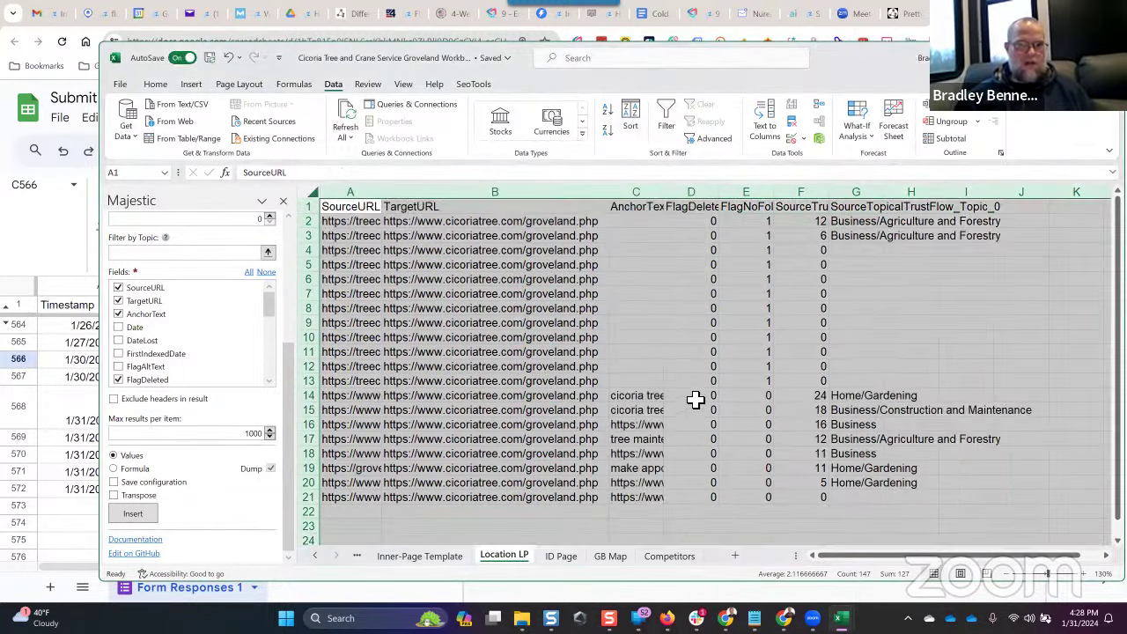
left_click(623, 380)
Step: Delete the twelve nofollow rows 2–13 and resize columns B and C
left_click(308, 380)
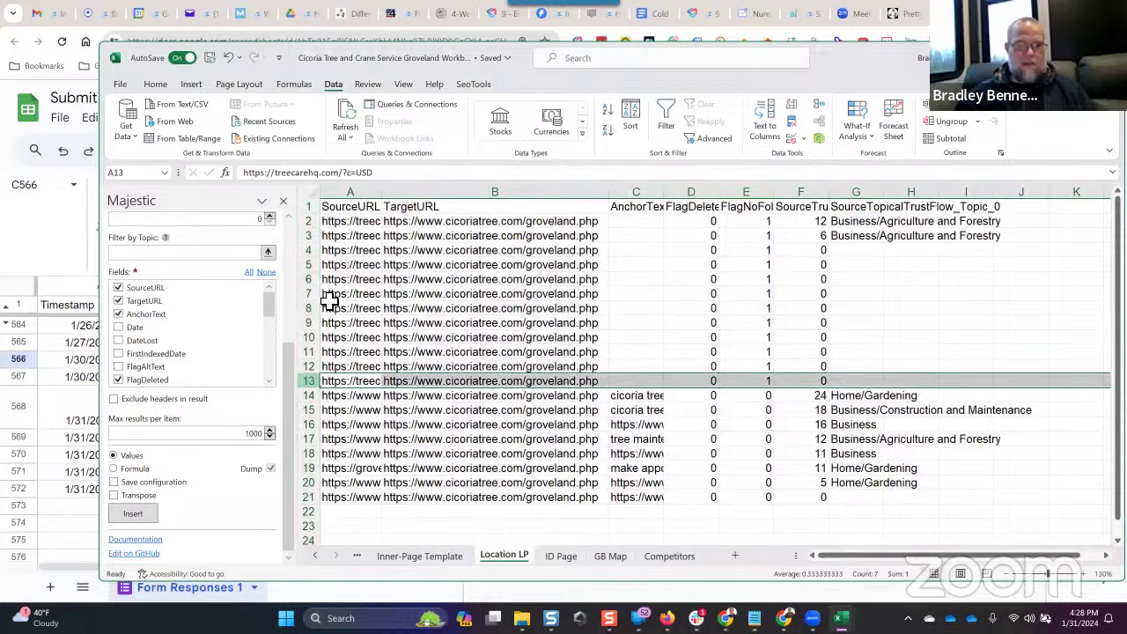
left_click(308, 221, "shift")
right_click(310, 221)
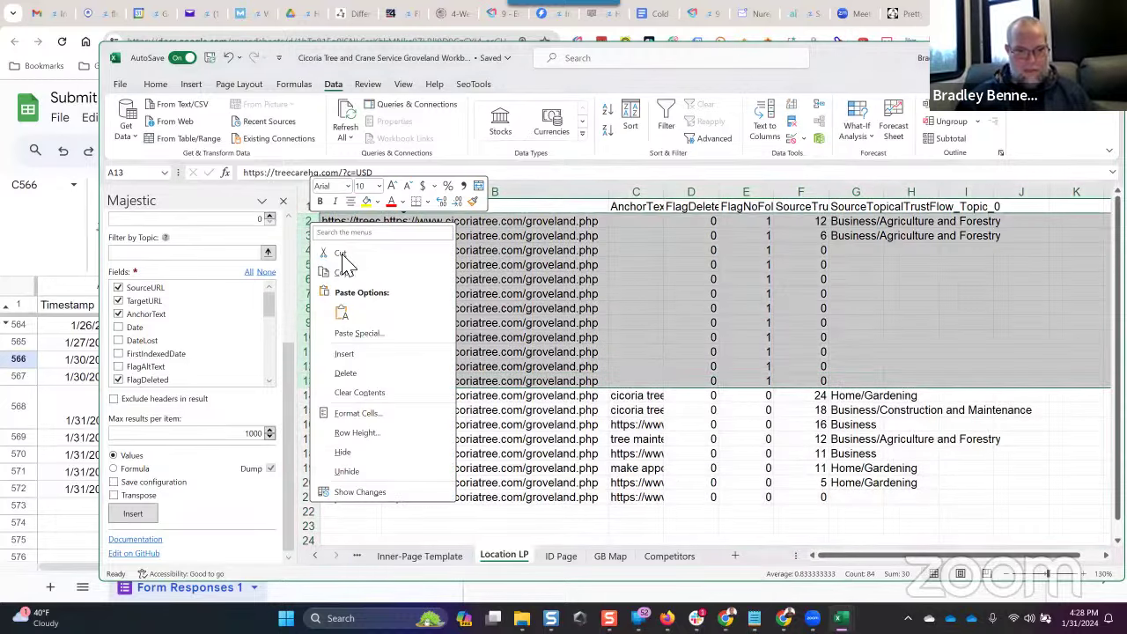
left_click(348, 373)
left_click(713, 396)
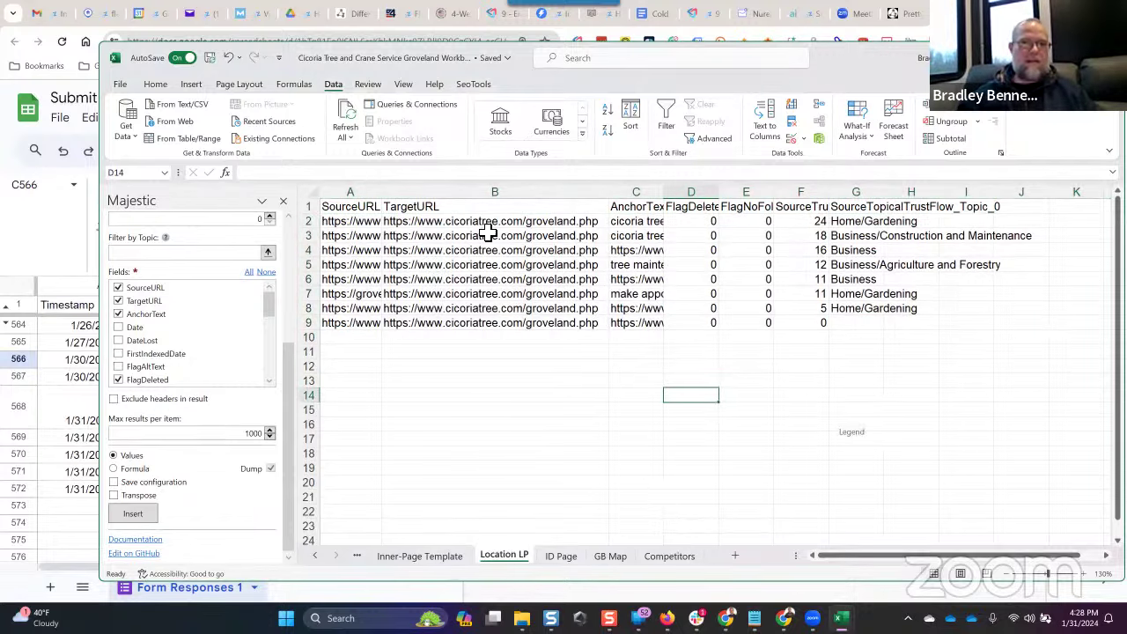
left_click_drag(665, 192, 712, 206)
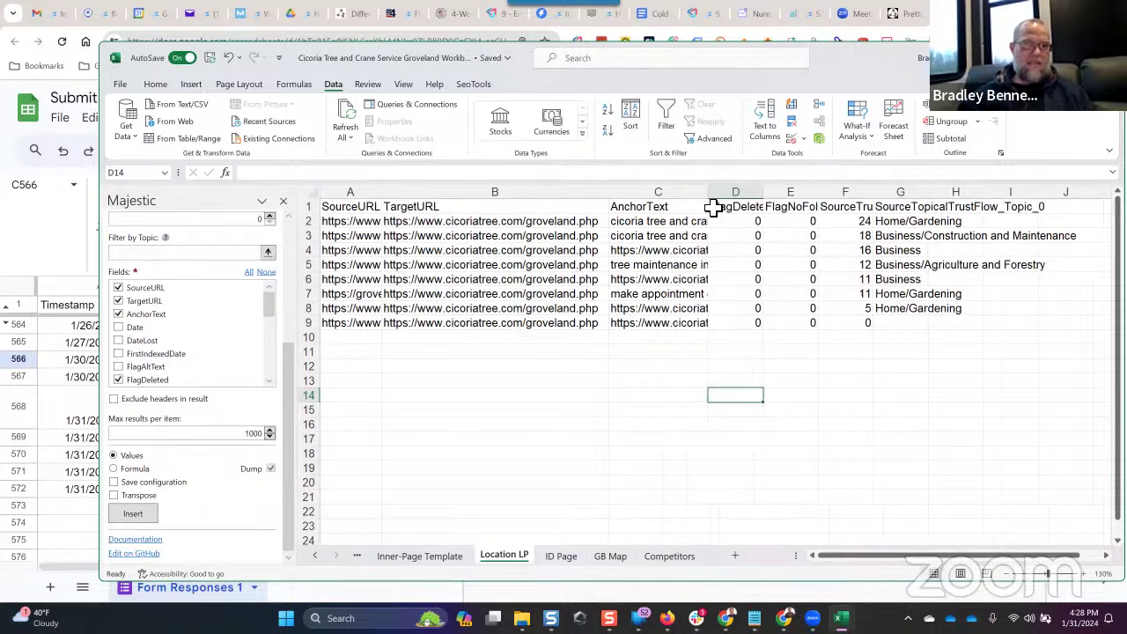
left_click_drag(608, 192, 460, 192)
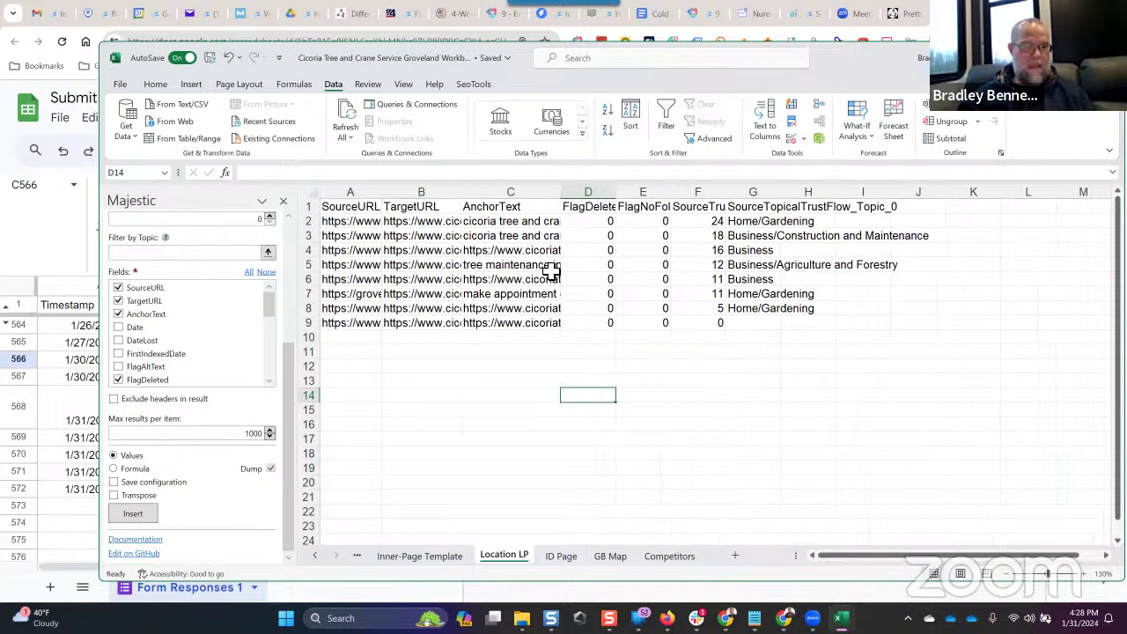
Step: Insert a new column D headed 'Anchor Type' and widen column C for anchor text
left_click(589, 194)
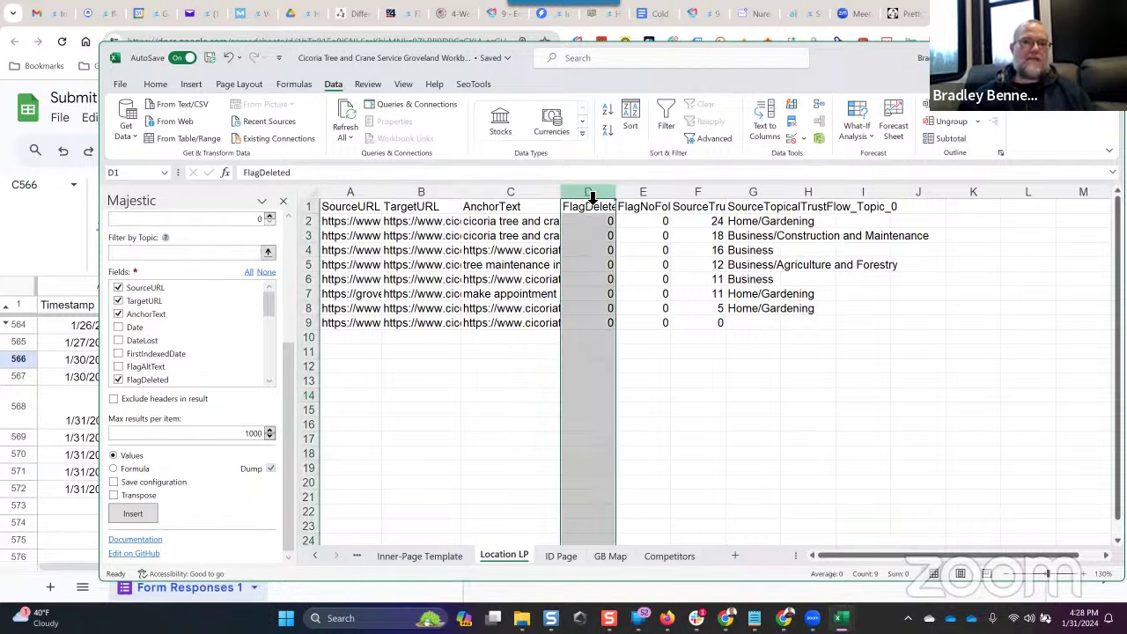
right_click(589, 193)
left_click(646, 341)
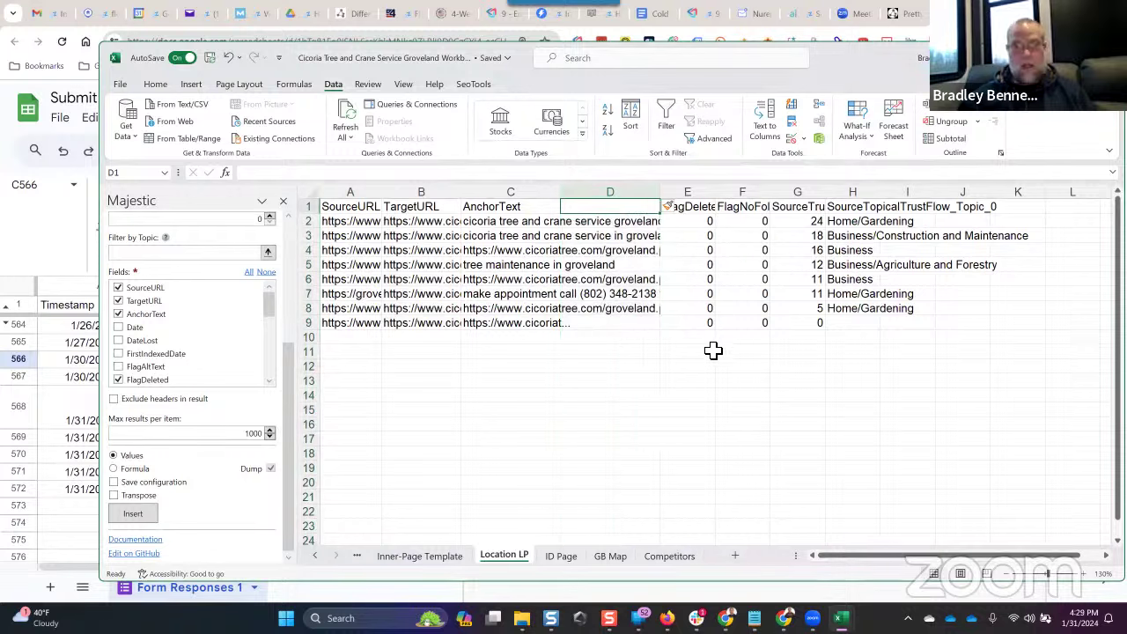
type("Anchor")
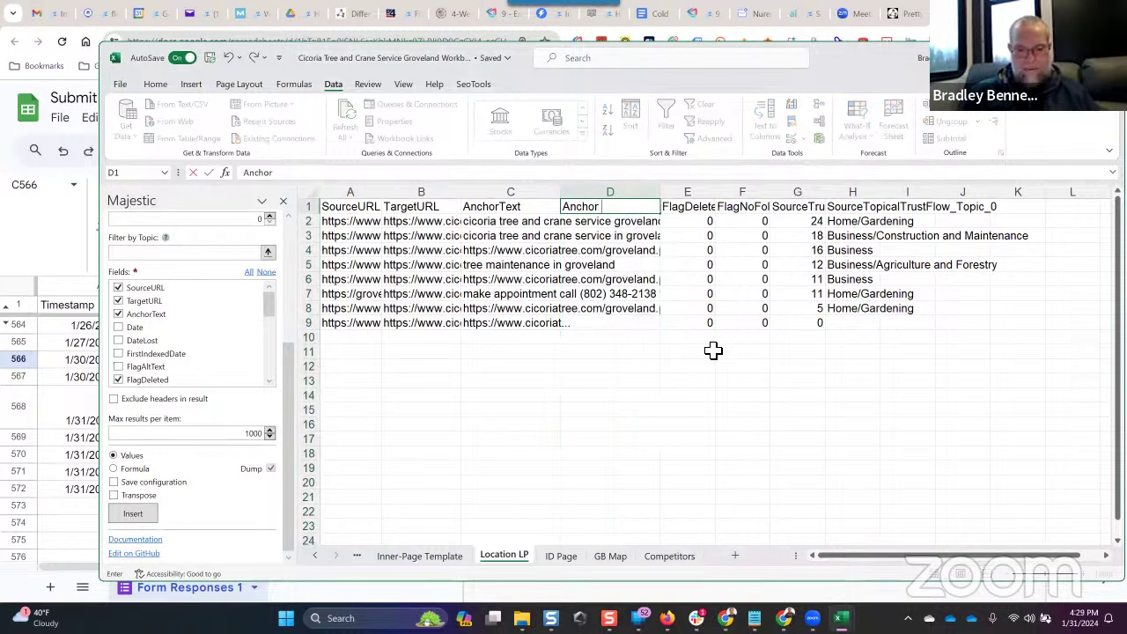
type(" Type")
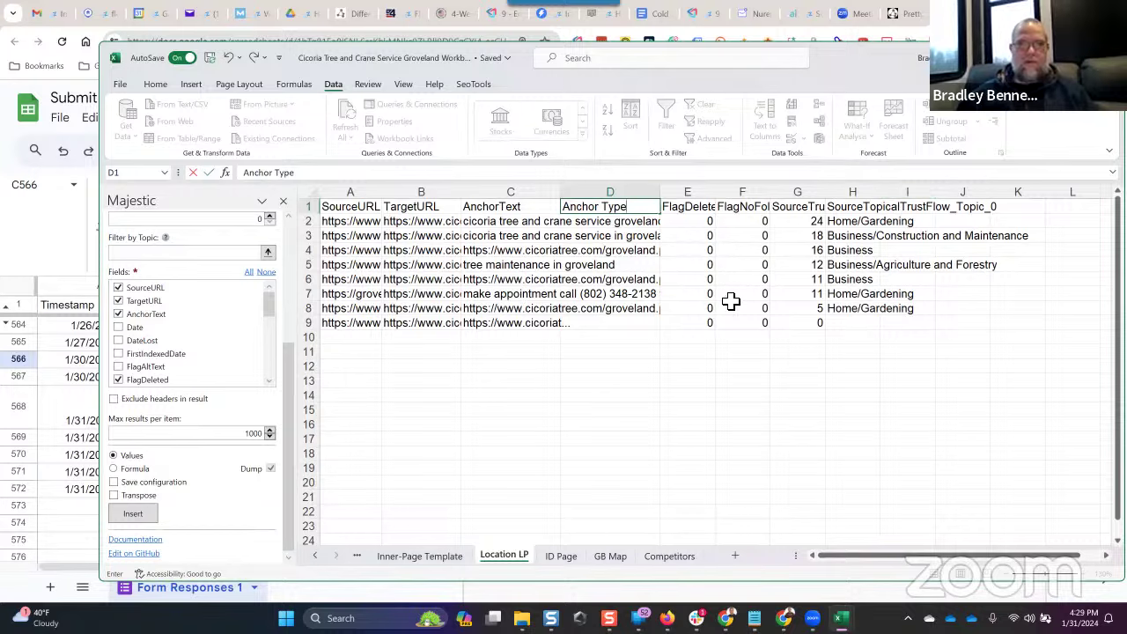
left_click(731, 296)
left_click_drag(564, 198, 780, 194)
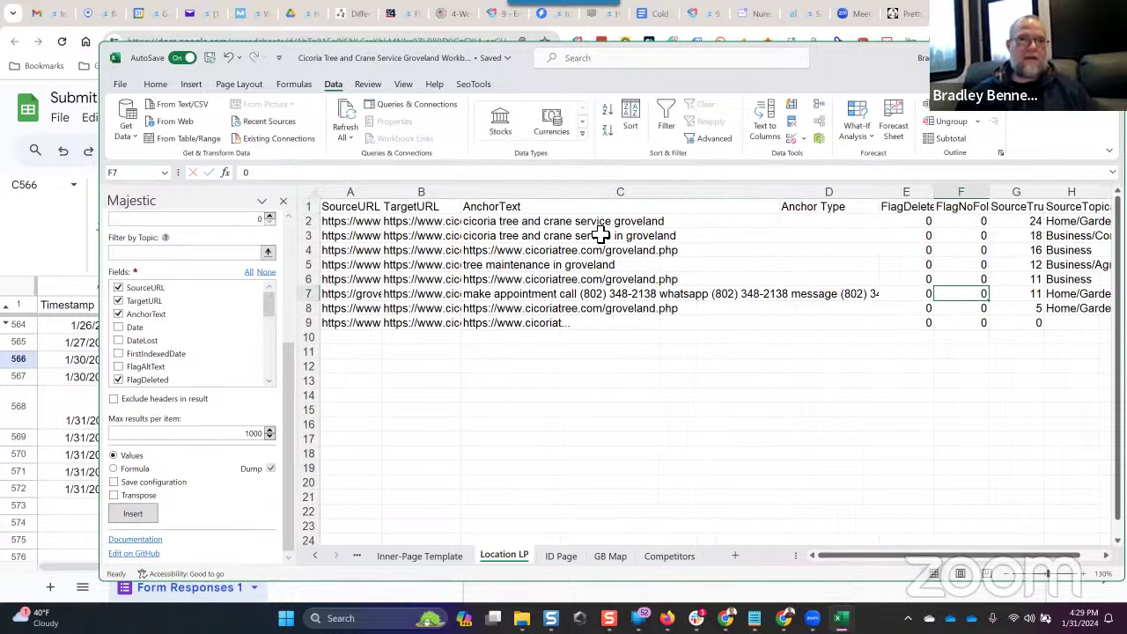
left_click(802, 223)
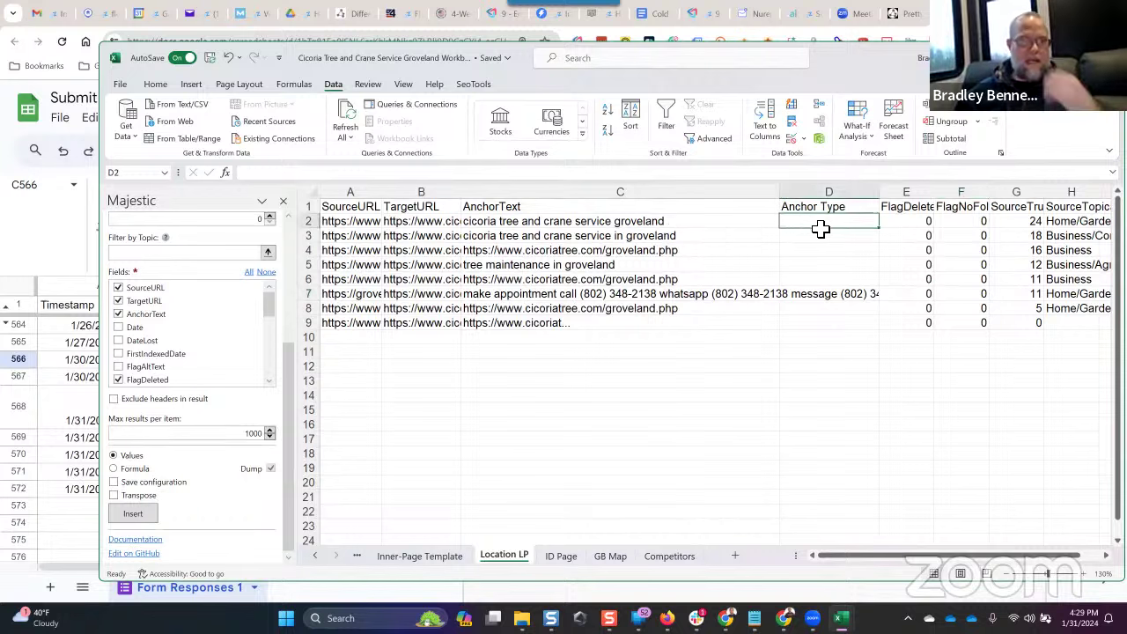
Step: Format the Anchor Type column as Number and select the whole sheet for sorting
left_click(817, 192)
right_click(813, 192)
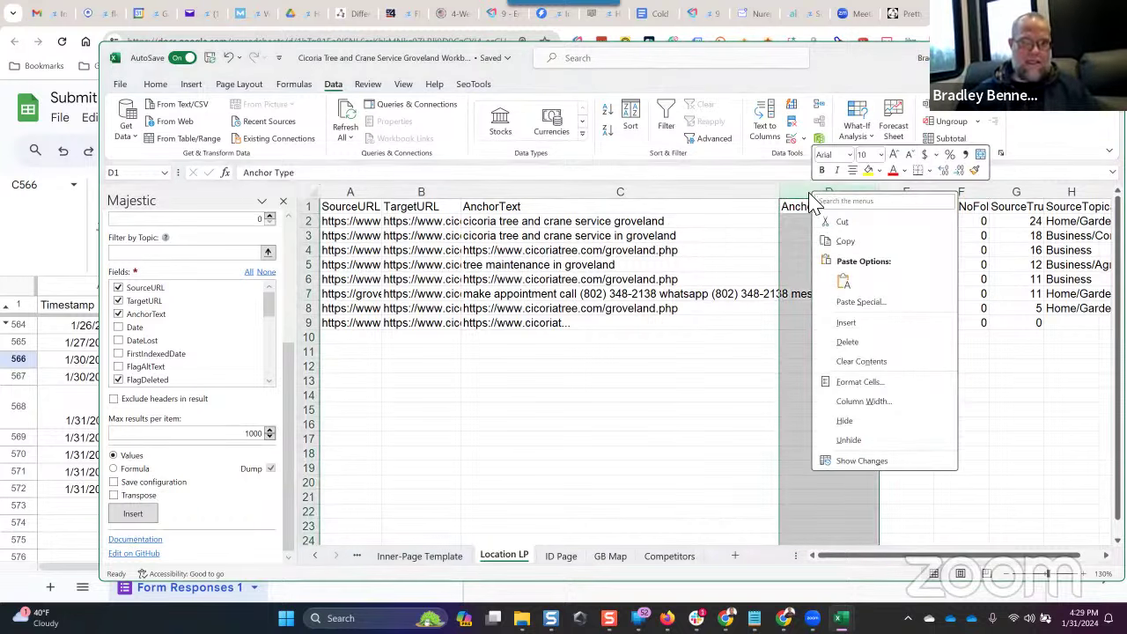
left_click(867, 383)
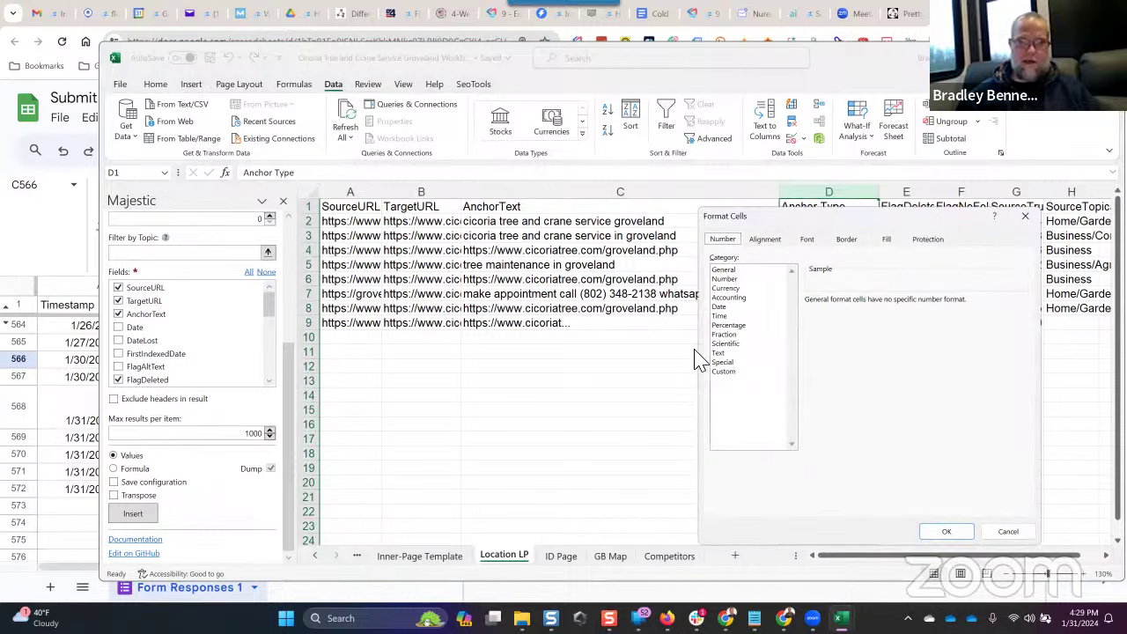
left_click(724, 353)
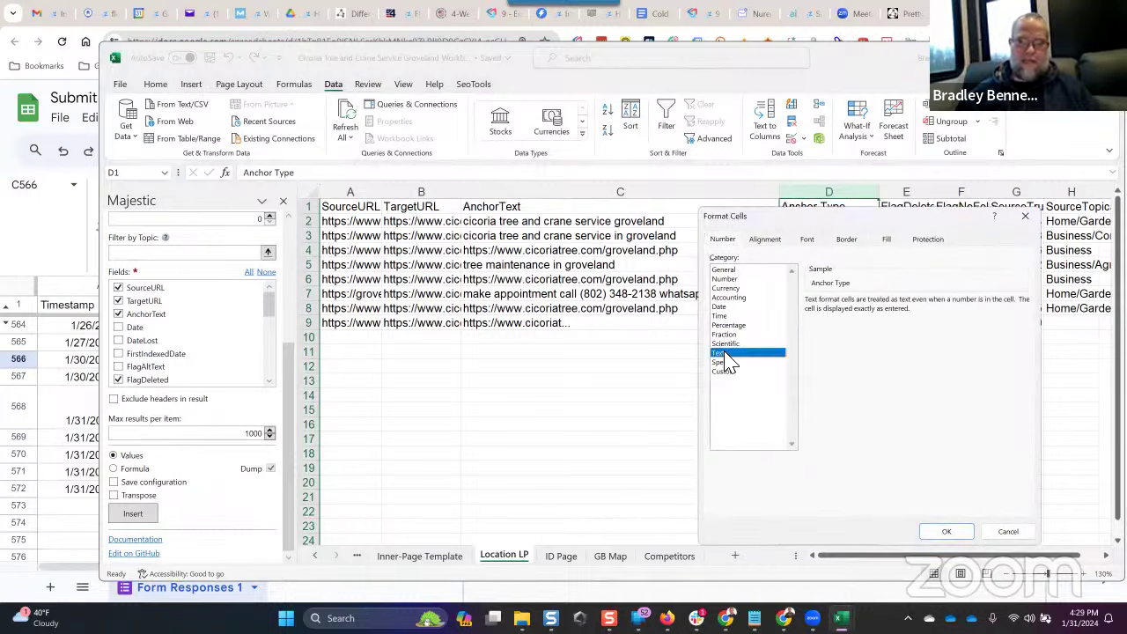
left_click(726, 280)
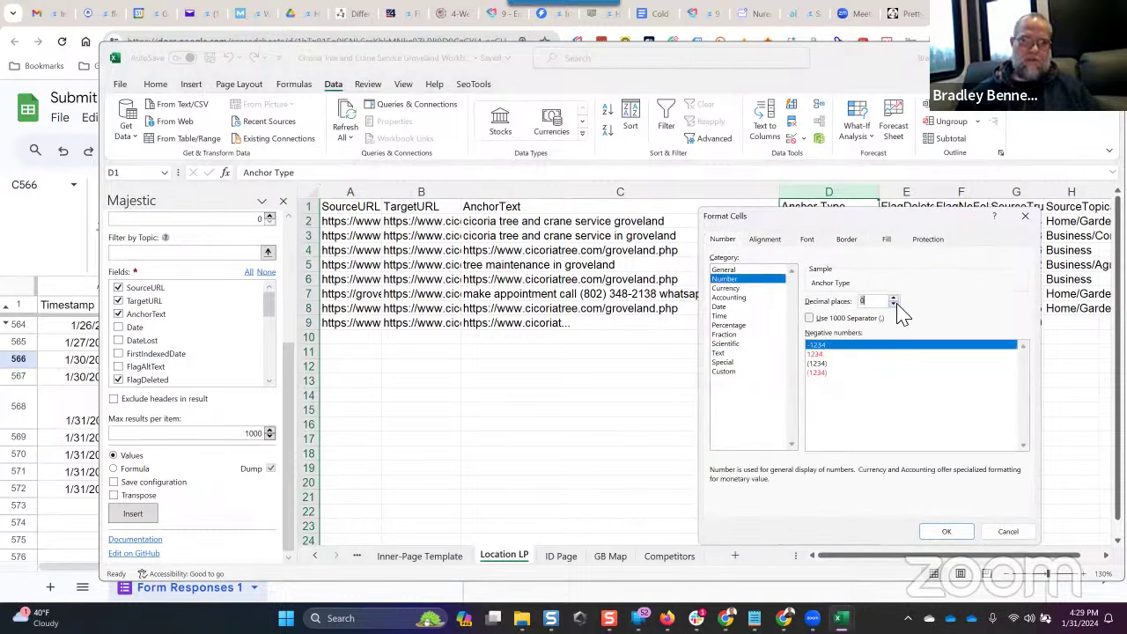
left_click(946, 532)
left_click(907, 497)
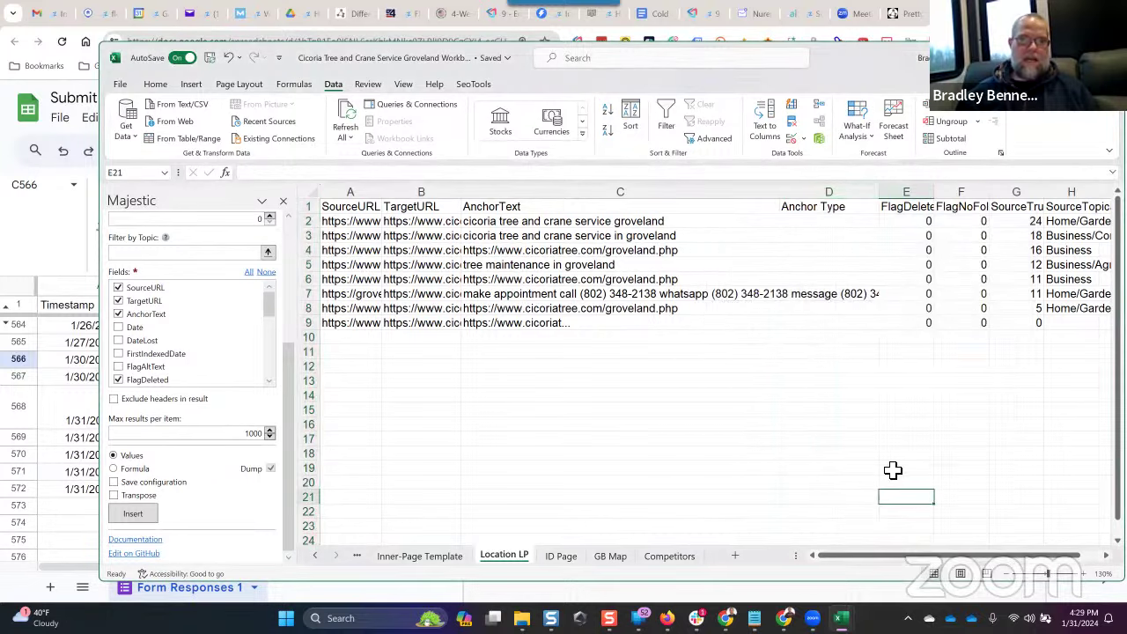
left_click(813, 223)
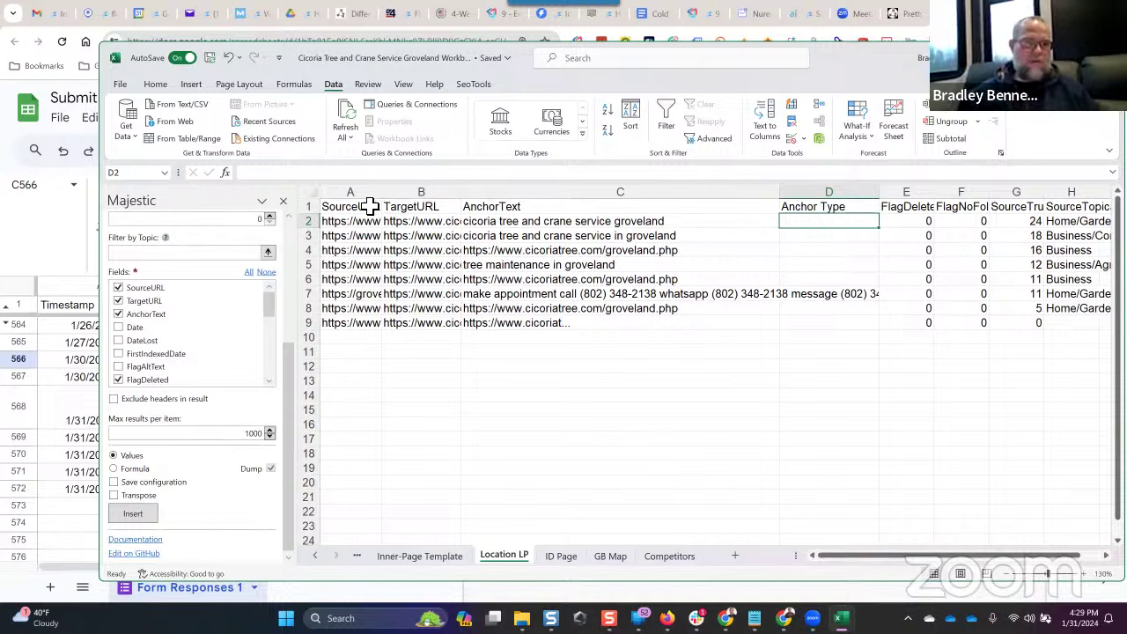
left_click(314, 193)
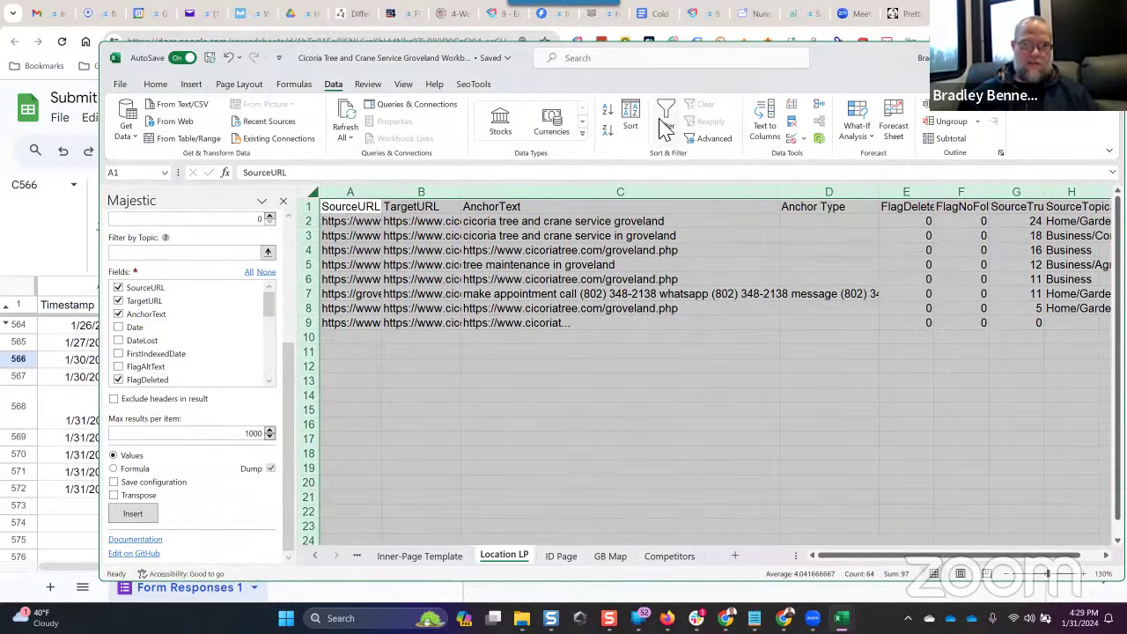
left_click(630, 119)
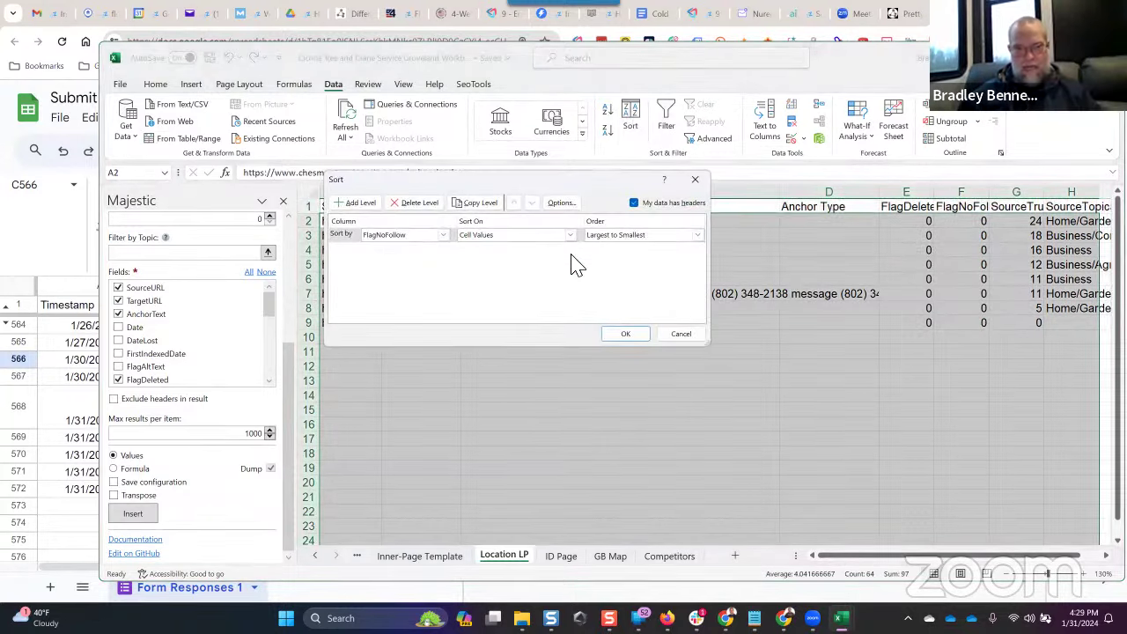
Step: Sort the eight backlinks by the AnchorText column in Z to A order
left_click(444, 235)
left_click(387, 274)
left_click(405, 235)
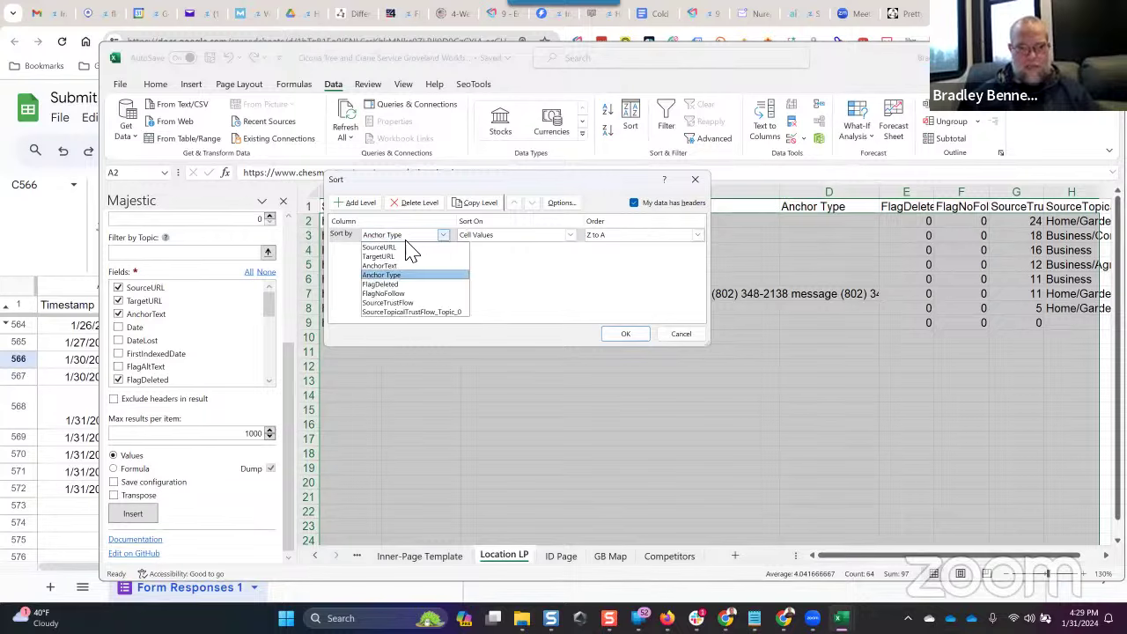
left_click(392, 265)
left_click(625, 334)
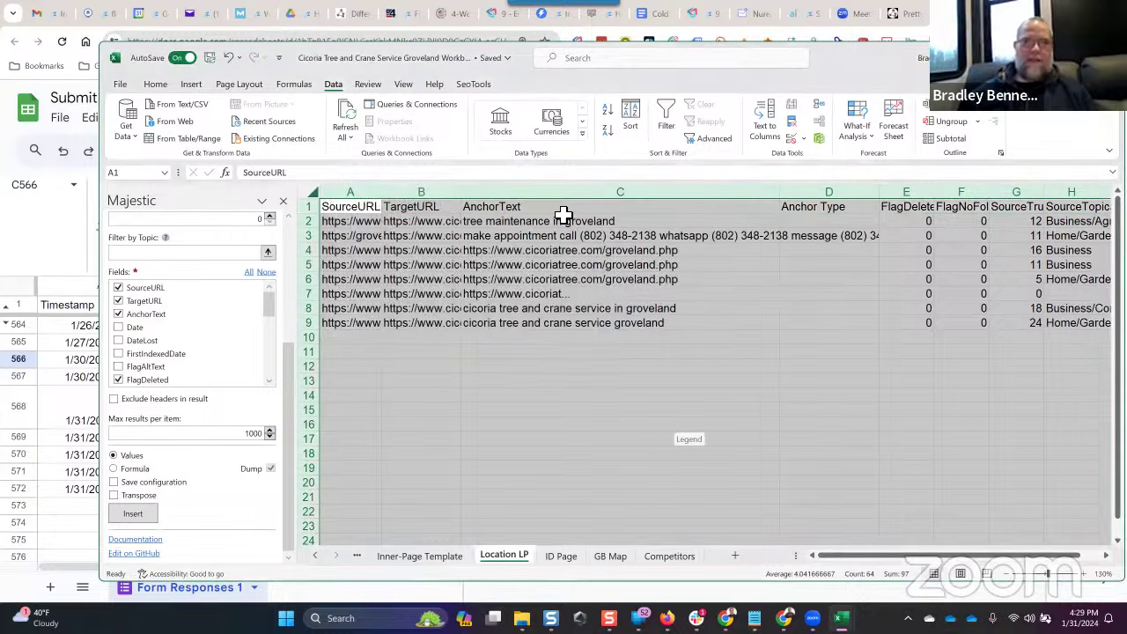
left_click(825, 226)
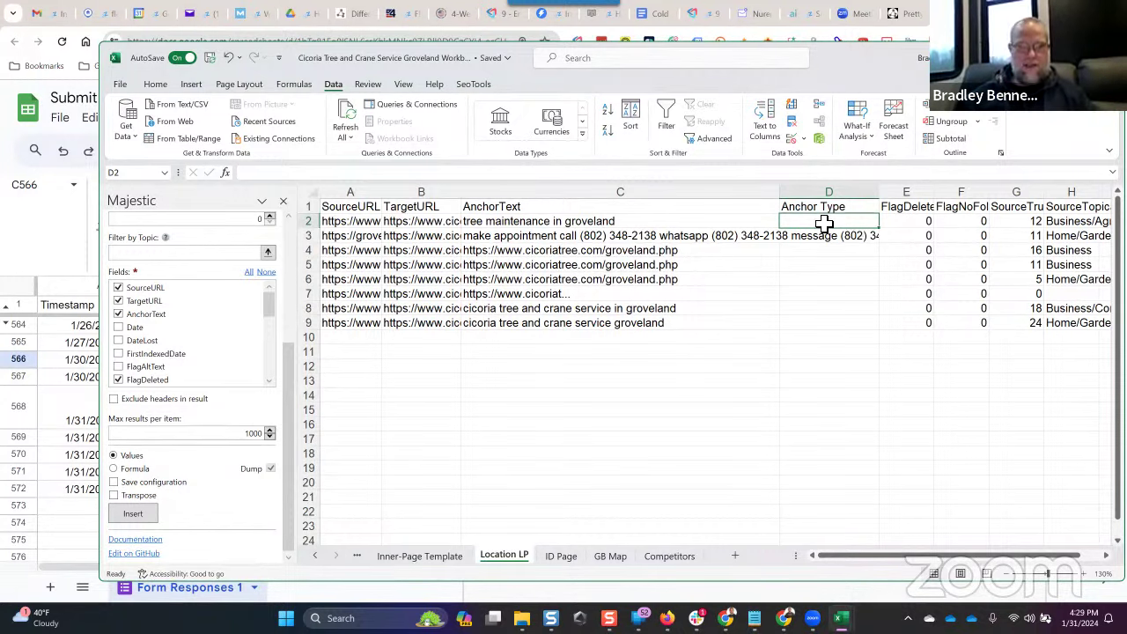
Step: Enter anchor type codes 4, 2, 1, 1, 1 into D2:D6 on the Location LP sheet
left_click(592, 220)
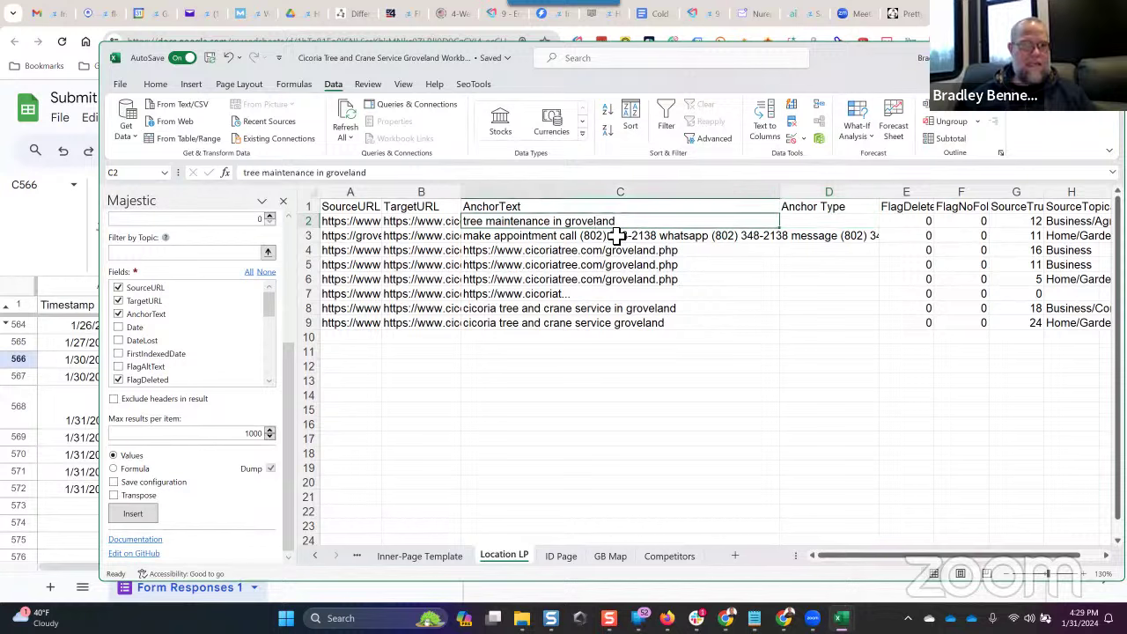
left_click(815, 222)
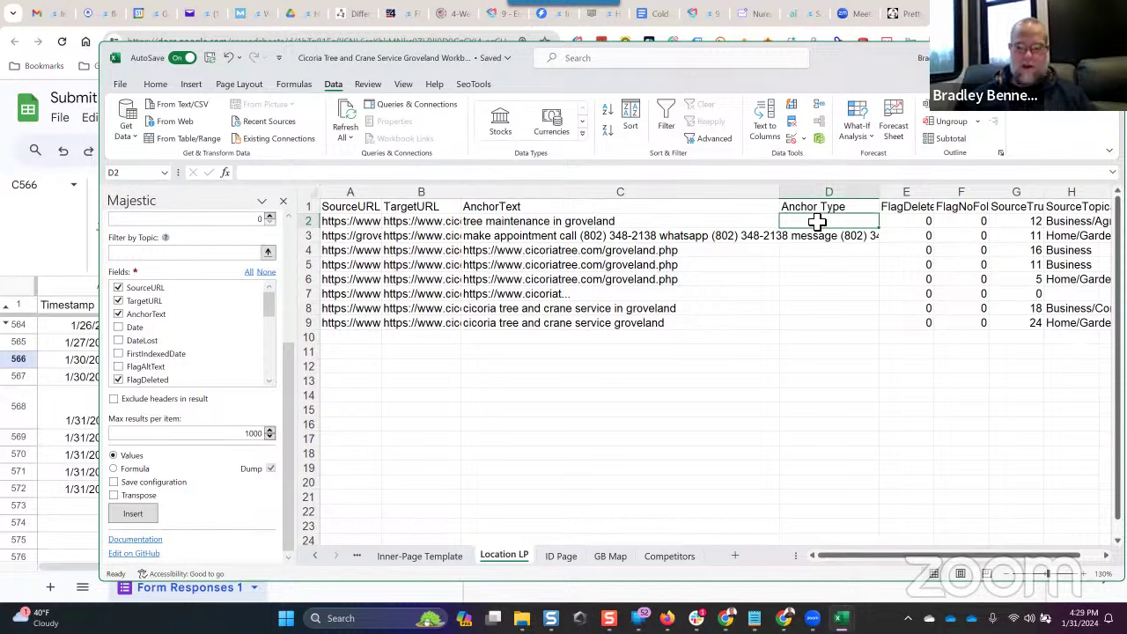
type("4")
left_click(815, 251)
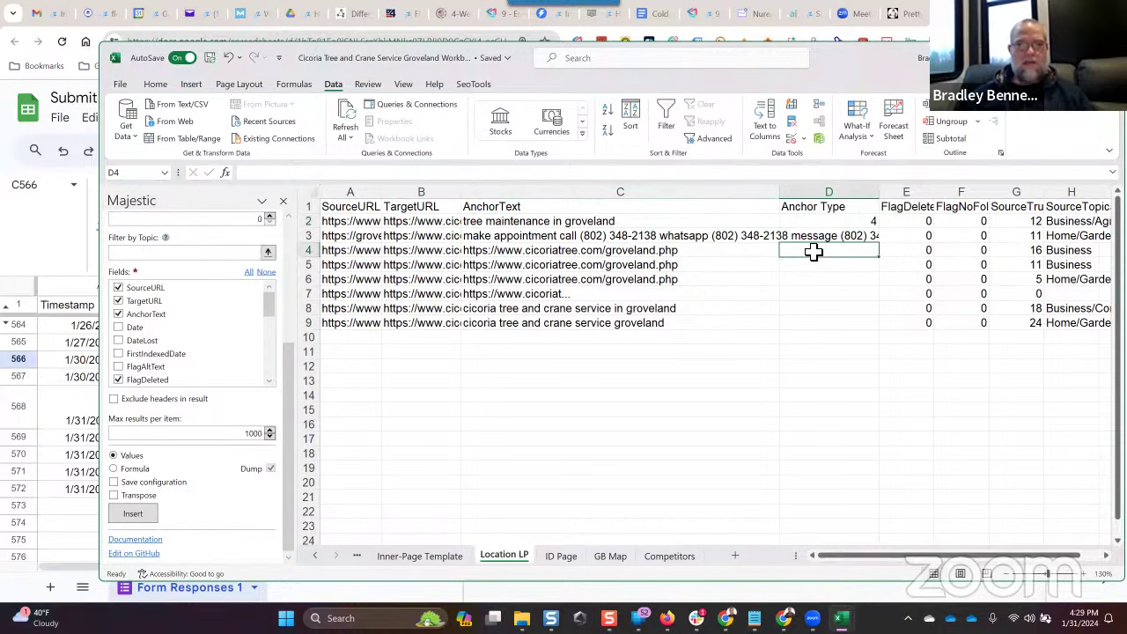
key("Up")
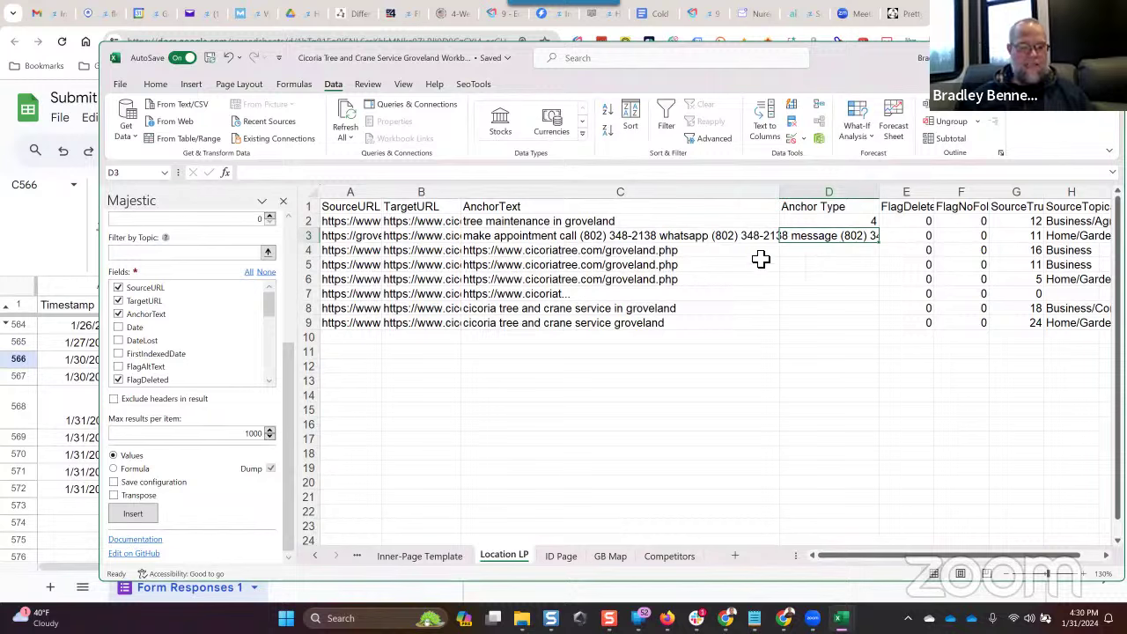
type("2")
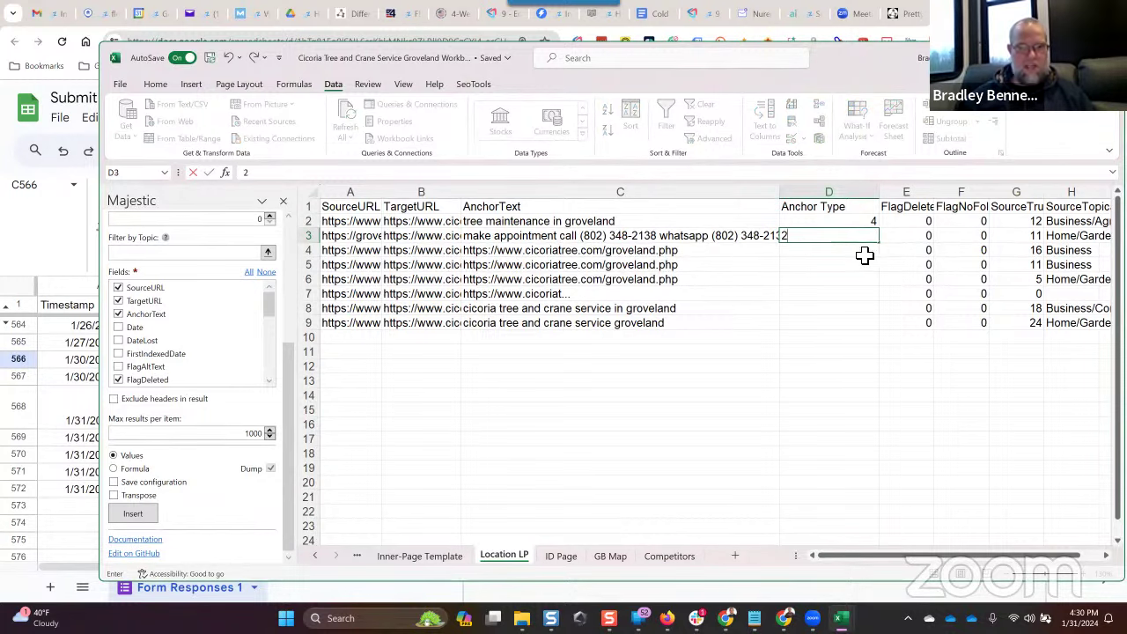
left_click(864, 255)
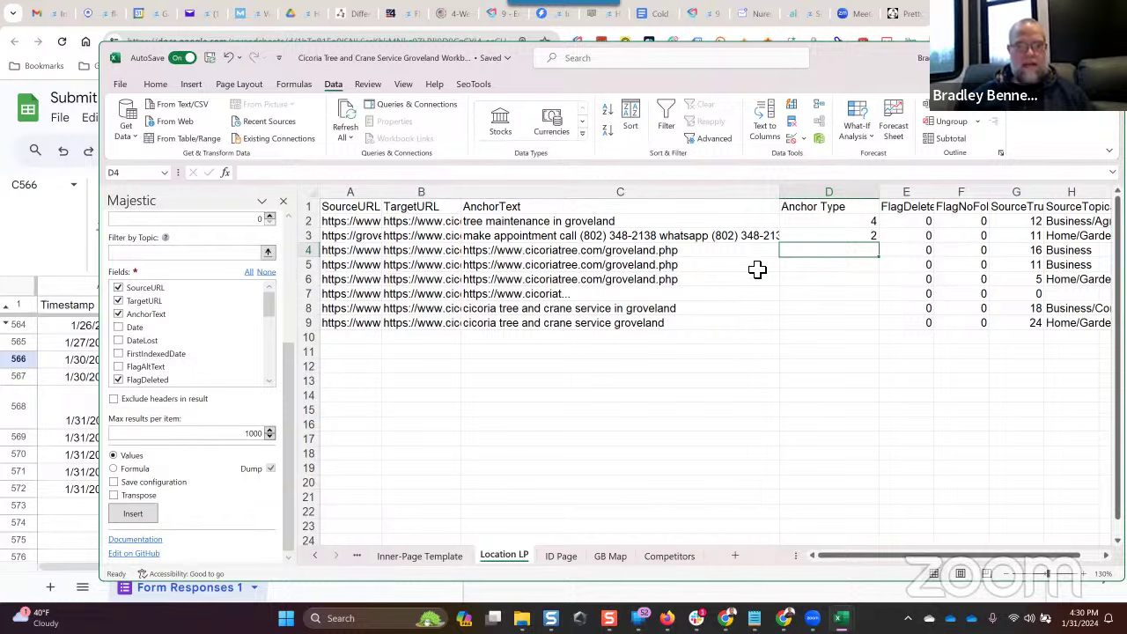
type("1")
left_click(826, 270)
type("1")
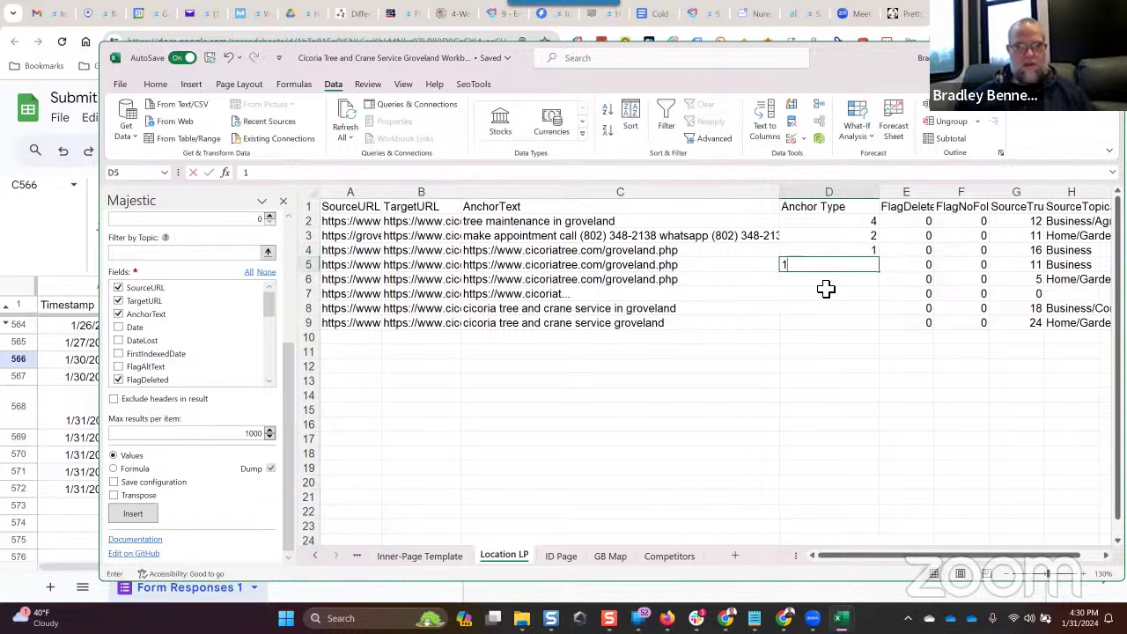
left_click(828, 276)
type("1")
left_click(833, 296)
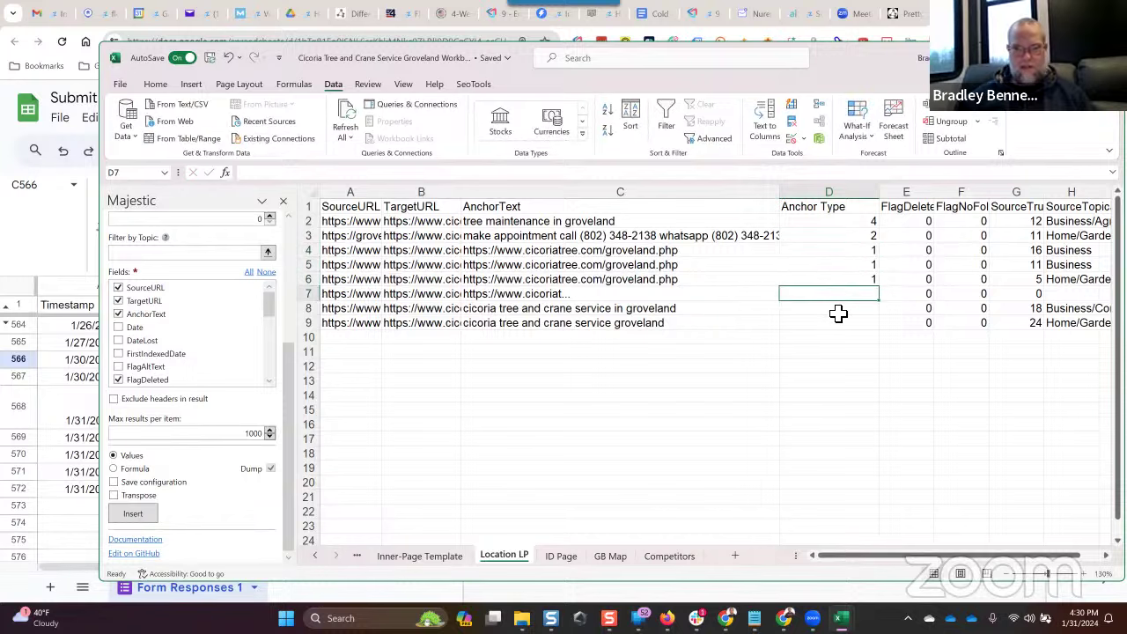
Step: Enter 1 in D7, correct it to 2, then give D8 and D9 type 1
type("1")
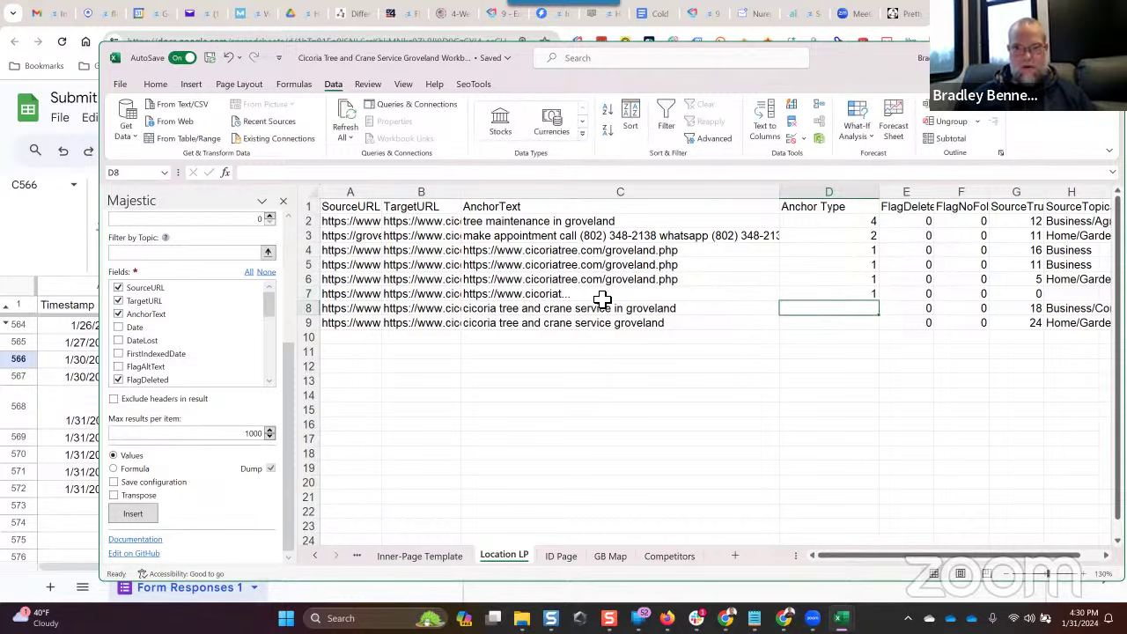
left_click(539, 298)
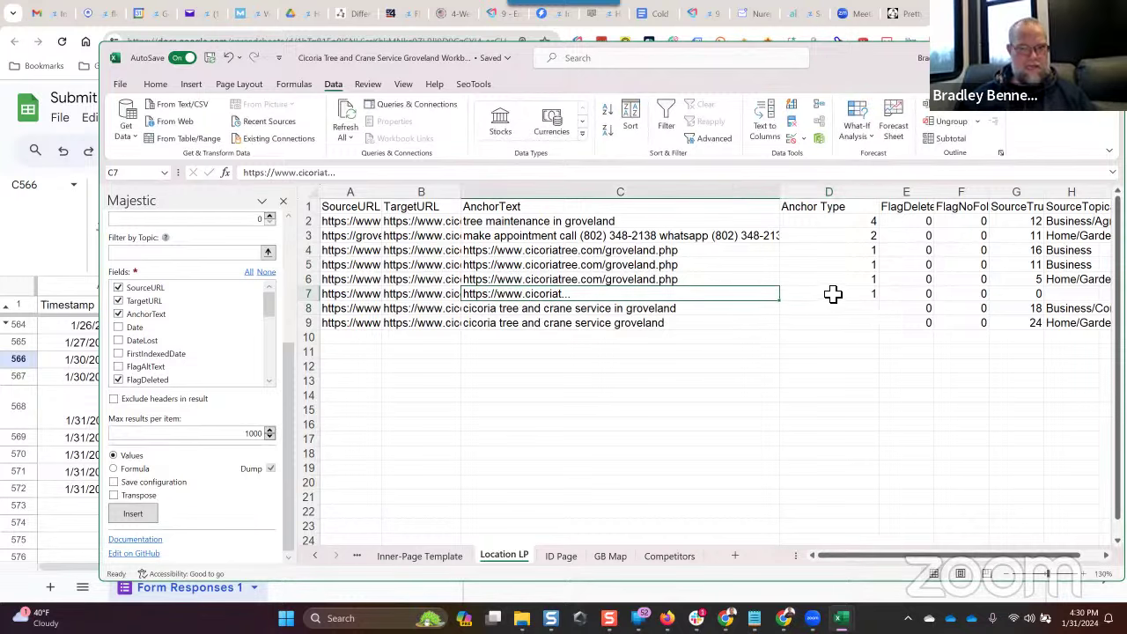
left_click(833, 294)
type("2")
left_click(847, 368)
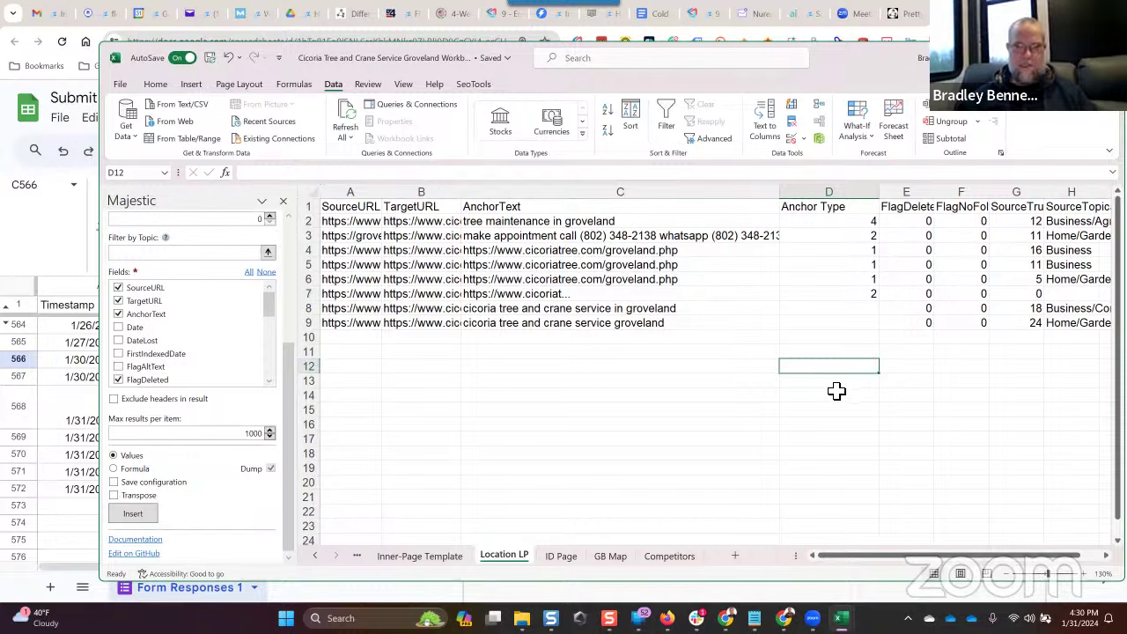
left_click(847, 313)
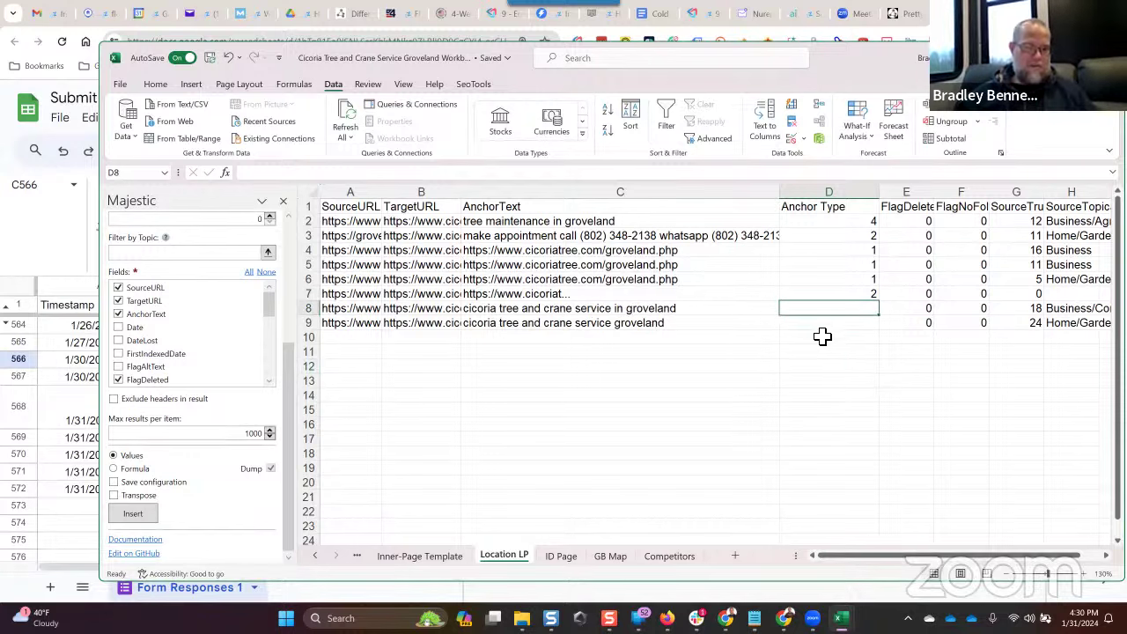
type("1")
key("Return")
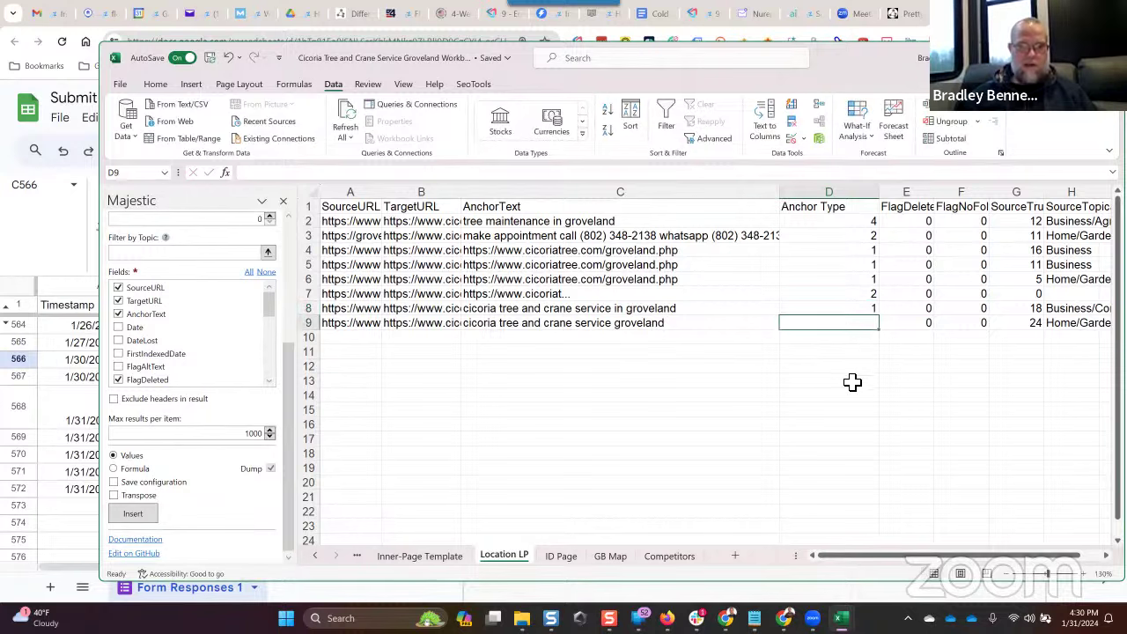
left_click(847, 386)
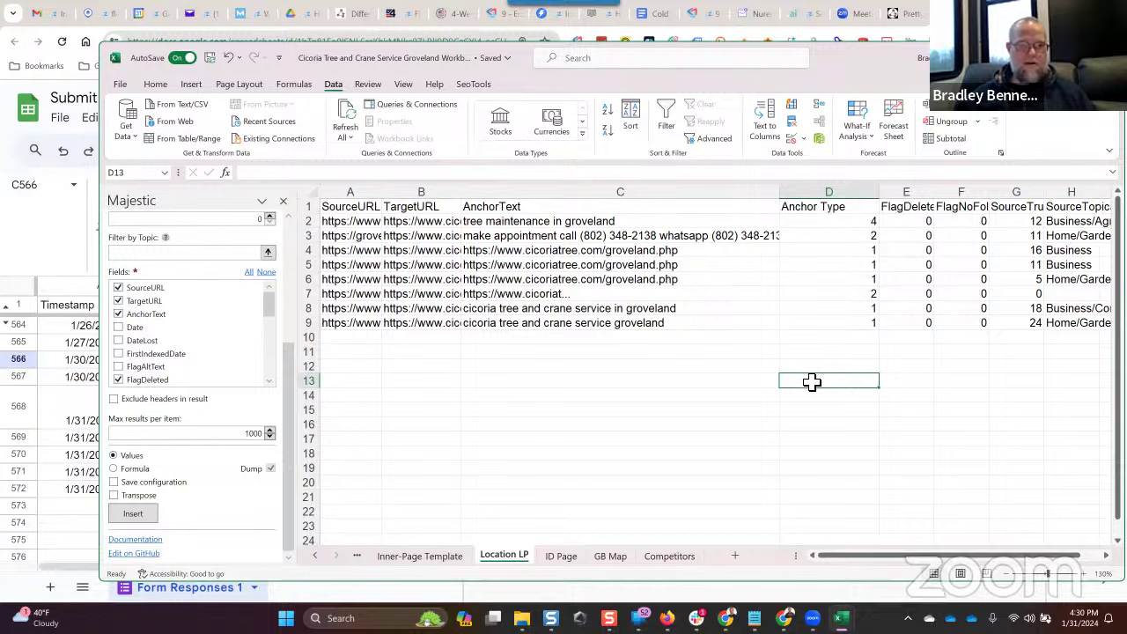
left_click(317, 556)
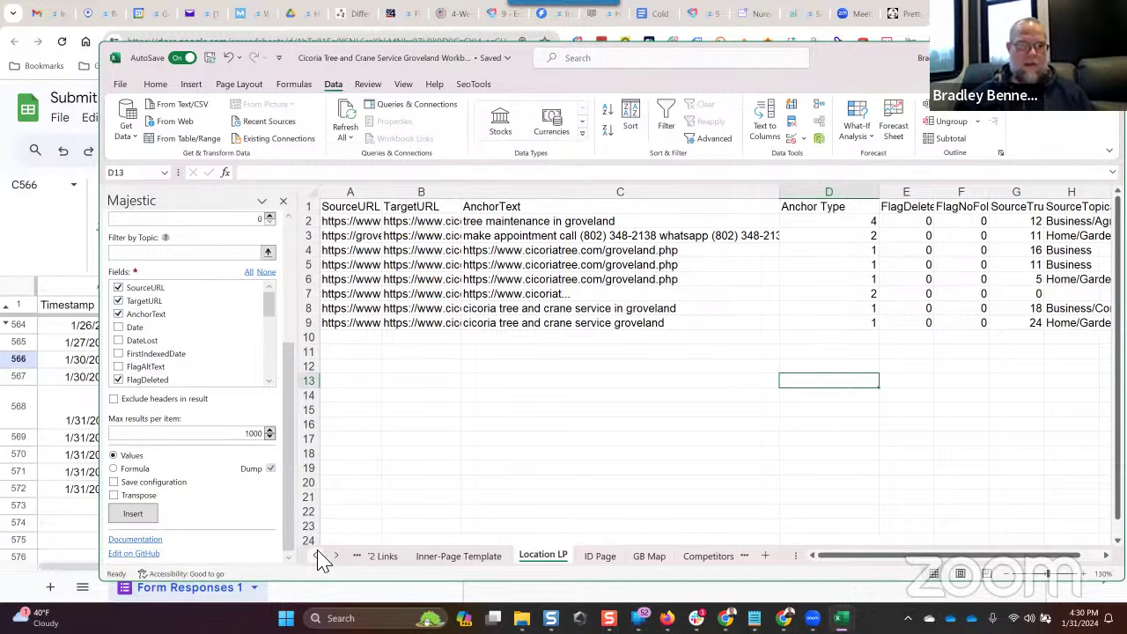
Step: Select the whole Location LP sheet and sort by Anchor Type, Largest to Smallest
left_click(319, 558)
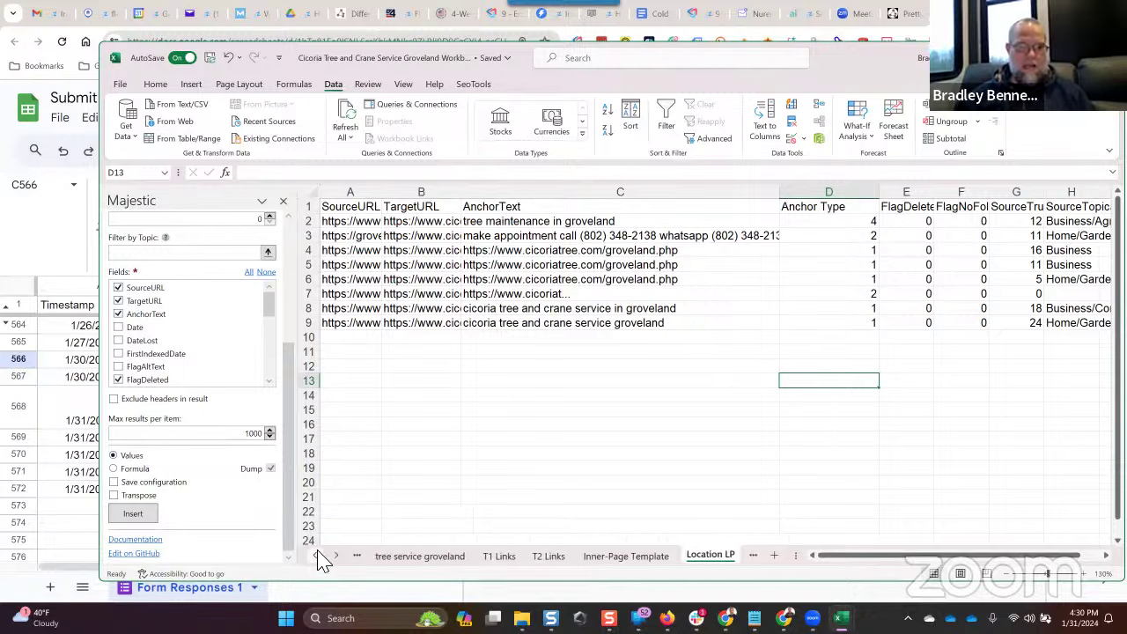
left_click(305, 199)
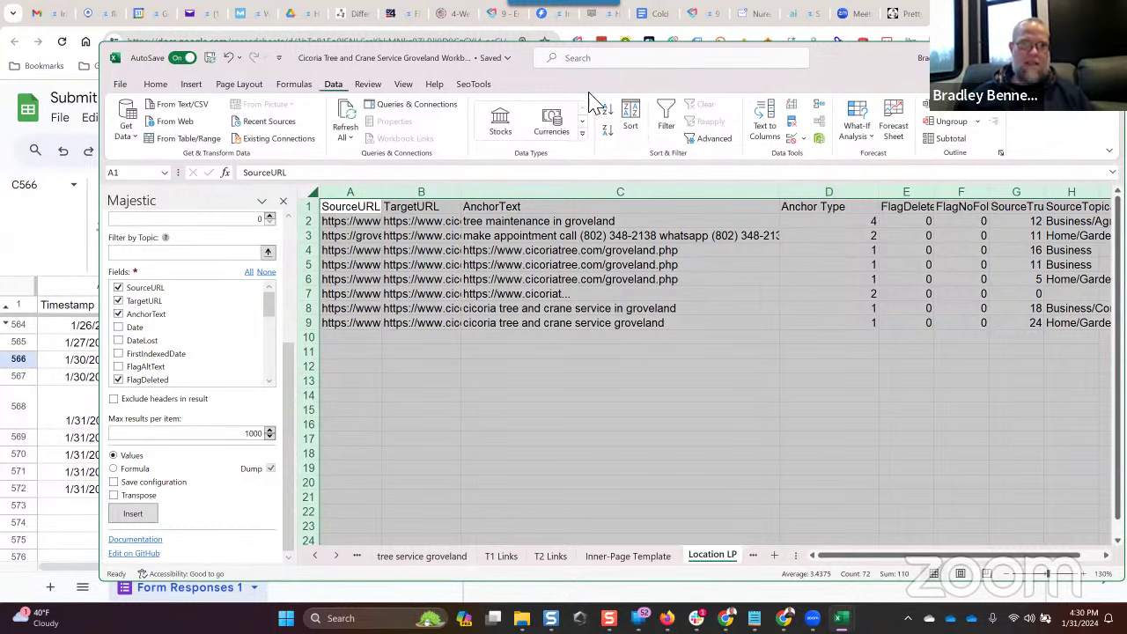
left_click(632, 114)
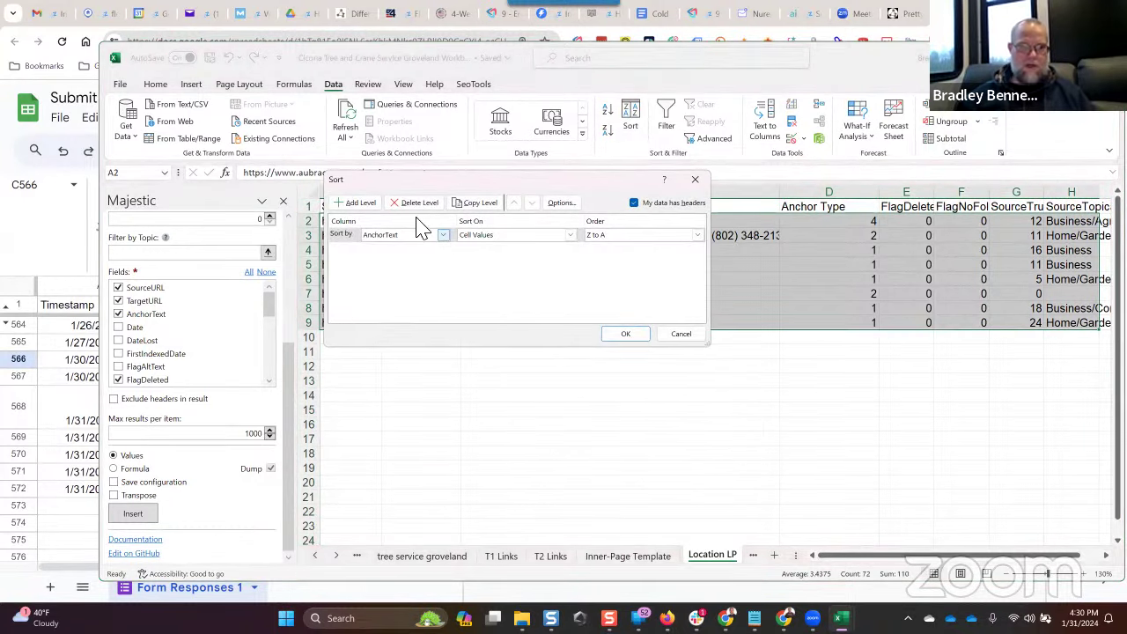
left_click(443, 234)
left_click(415, 275)
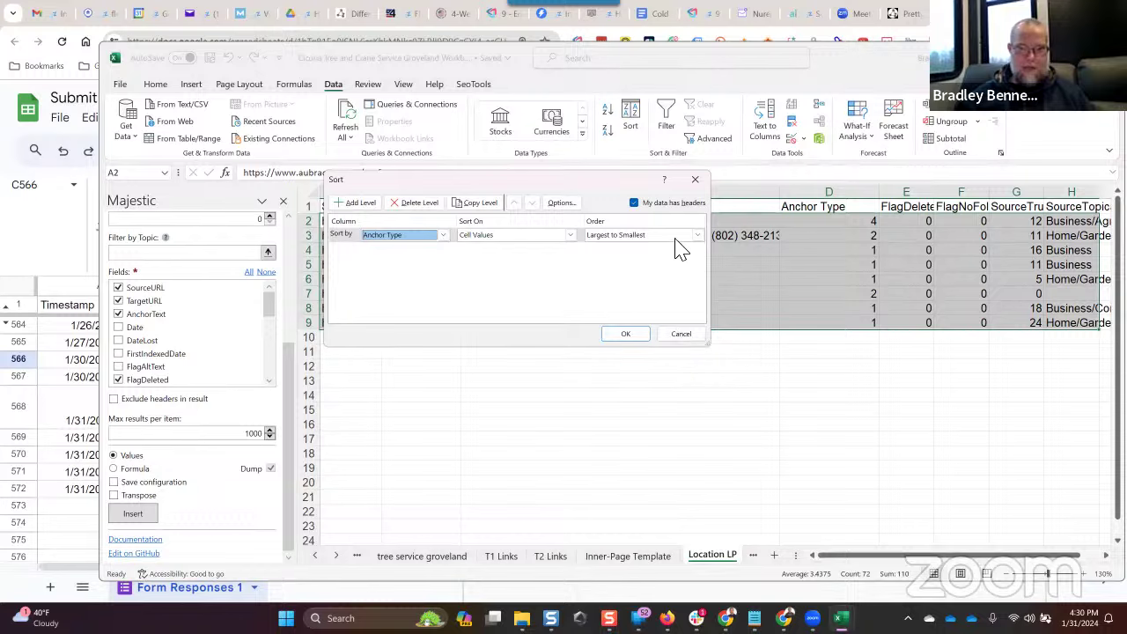
left_click(643, 334)
left_click(687, 455)
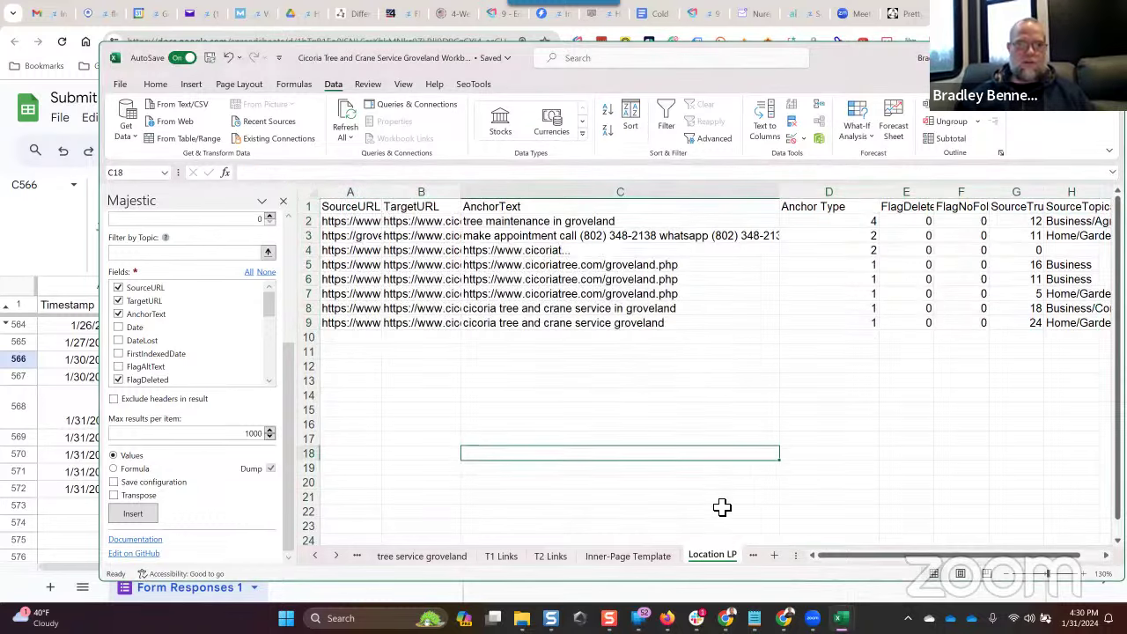
left_click(724, 483)
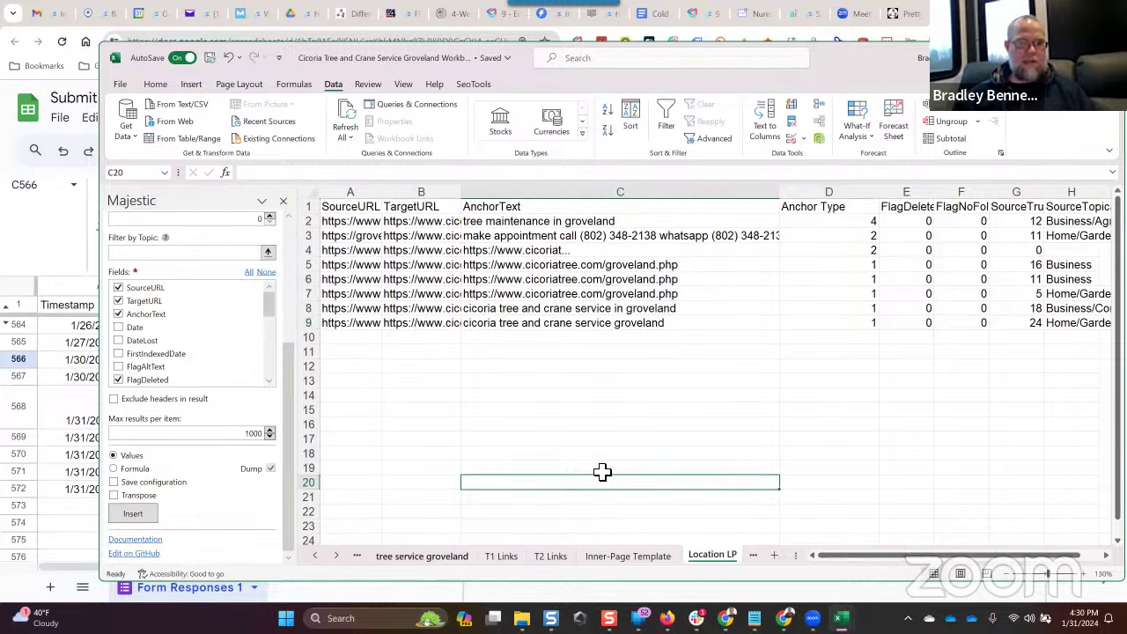
Step: Check the Homepage/Location LP link count and asset URL on the tree service groveland sheet
left_click(422, 556)
scroll(578, 461, "down", 2)
left_click(542, 453)
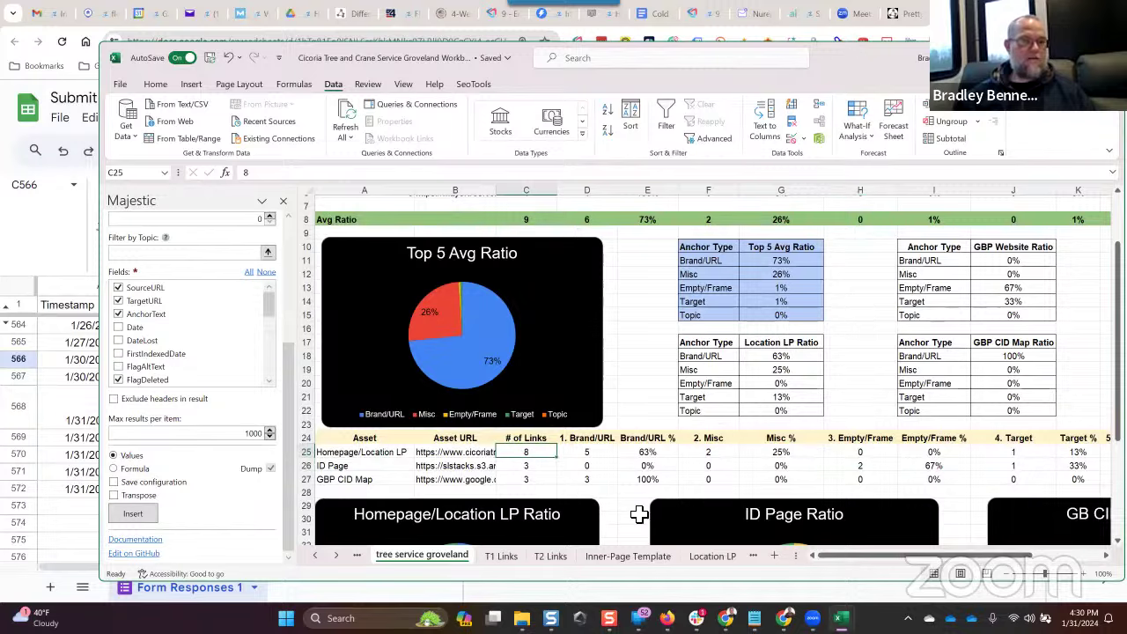
scroll(563, 422, "down", 2)
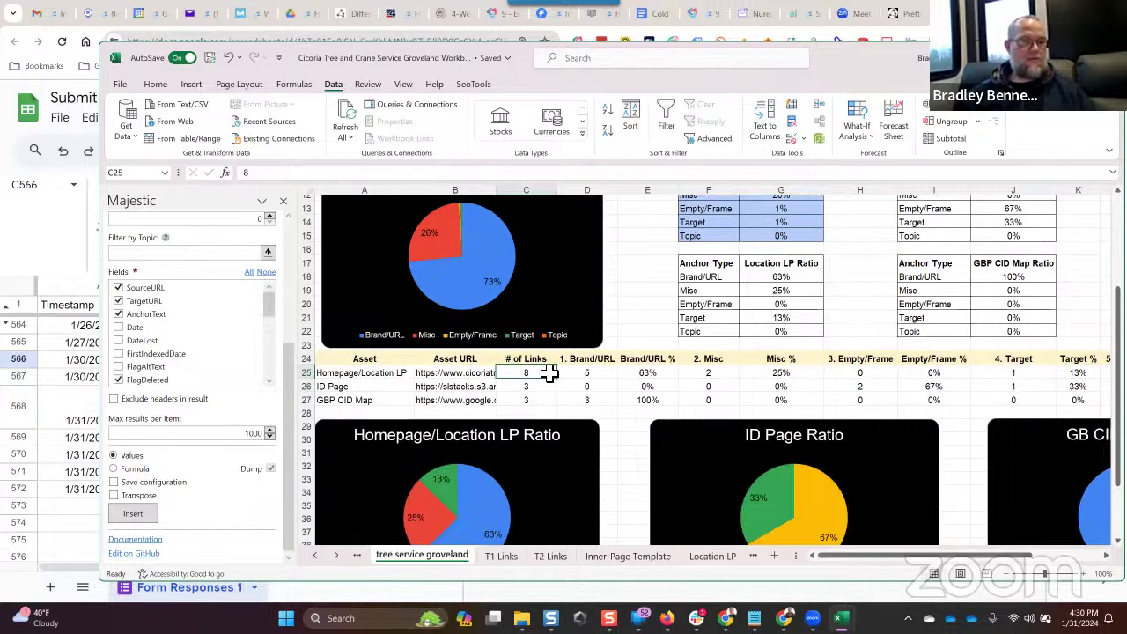
left_click(423, 373)
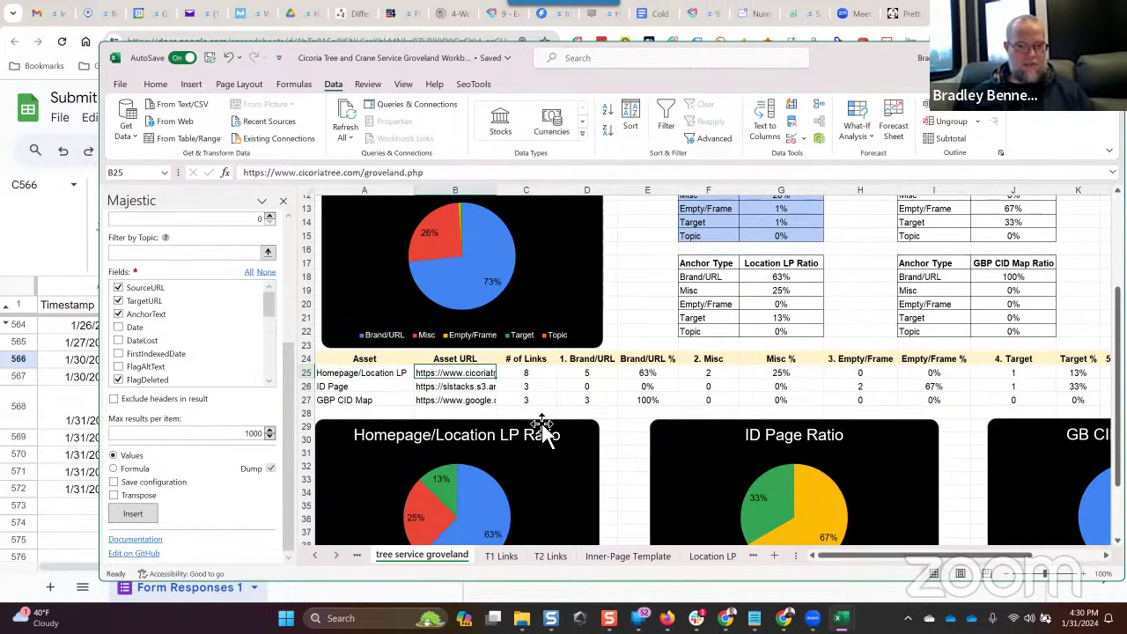
left_click(337, 556)
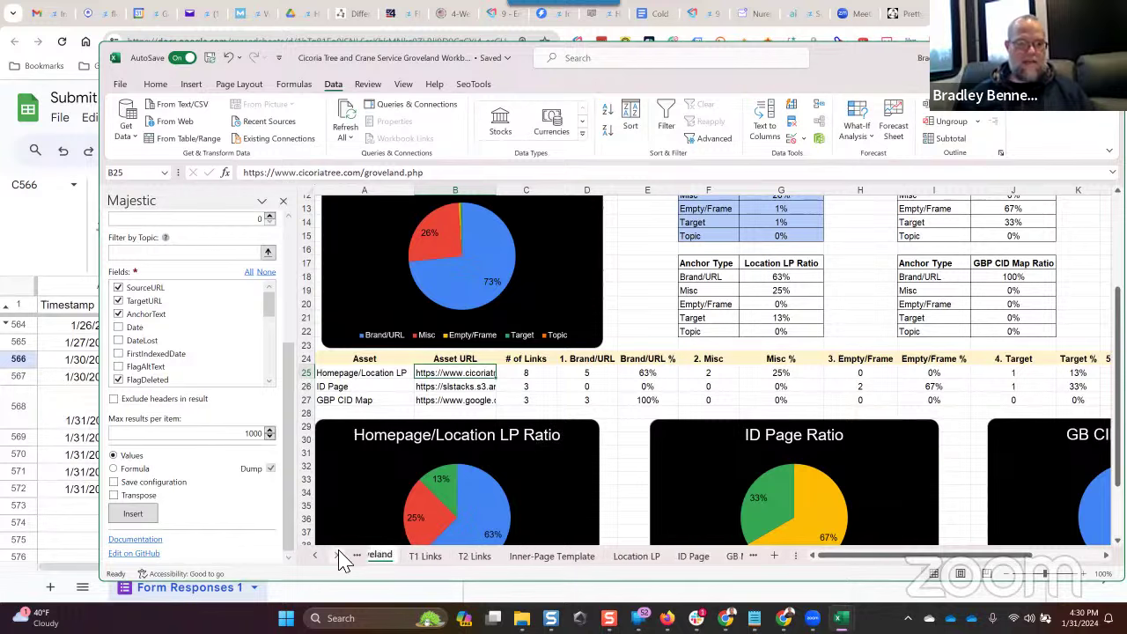
left_click(337, 556)
Step: Review the Location LP anchor type values, then compare the summary's Target and Misc counts
left_click(508, 558)
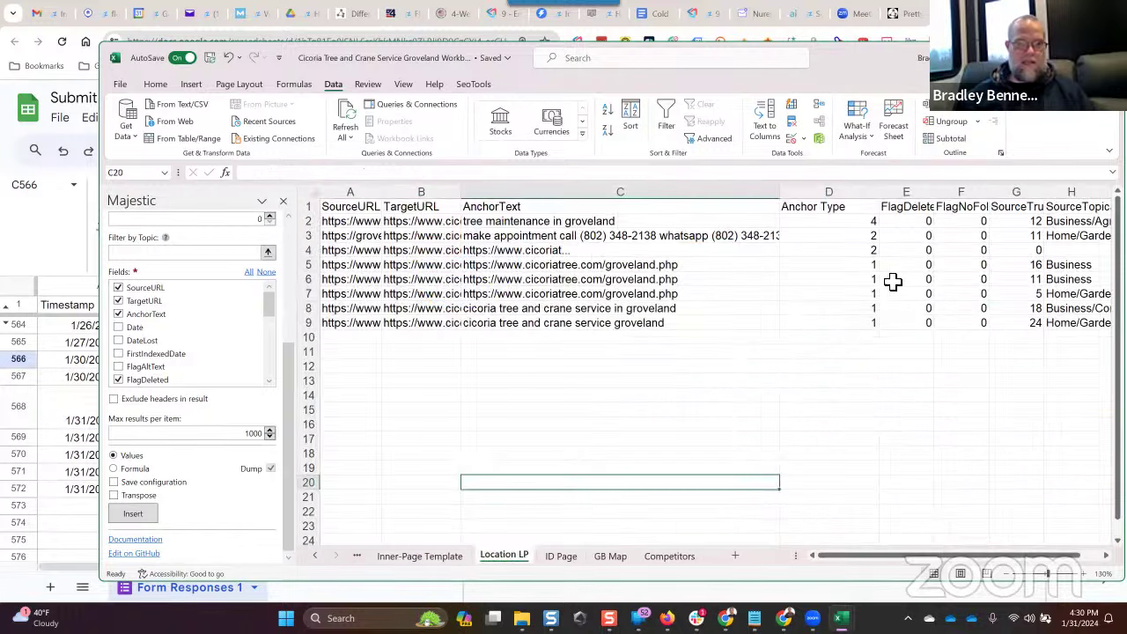
left_click(863, 222)
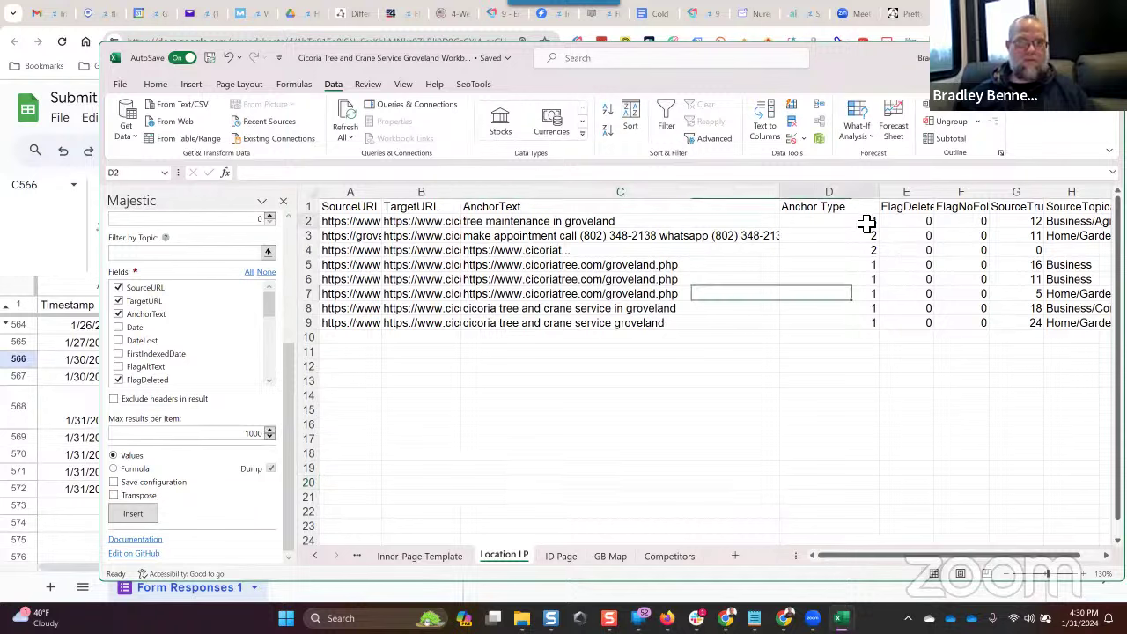
key("Down")
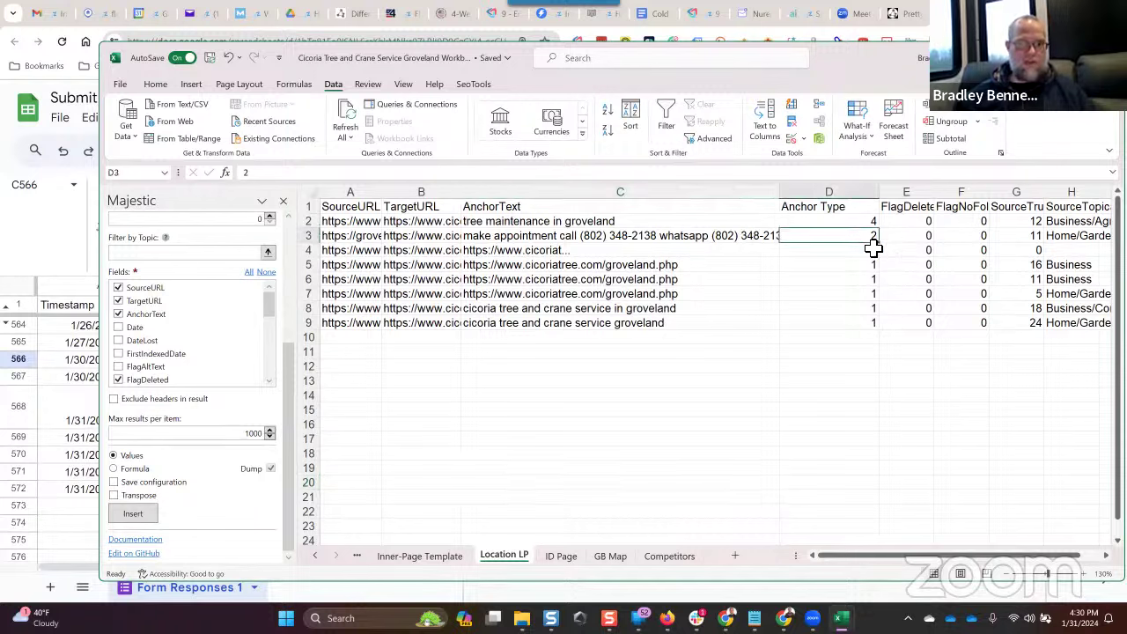
left_click(872, 254, "shift")
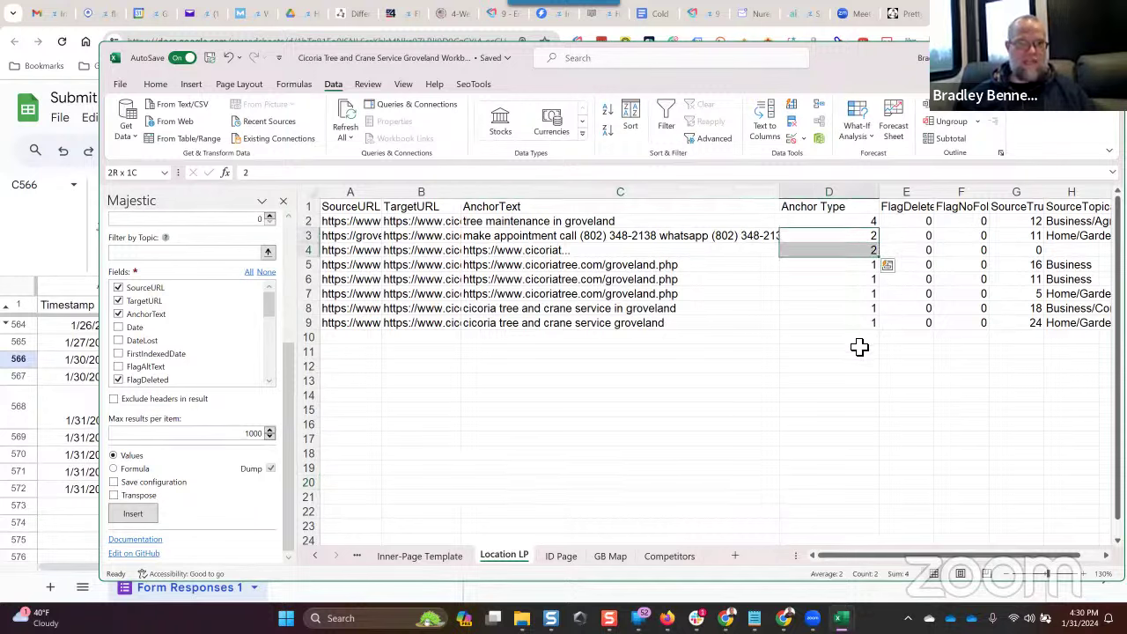
left_click(317, 559)
left_click(315, 556)
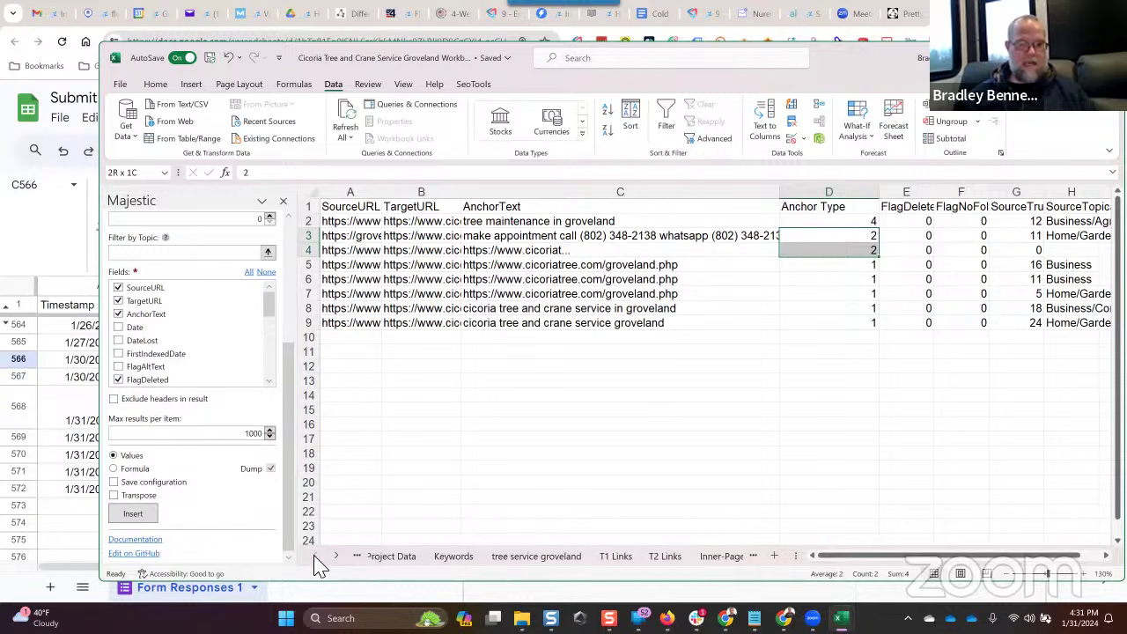
left_click(547, 555)
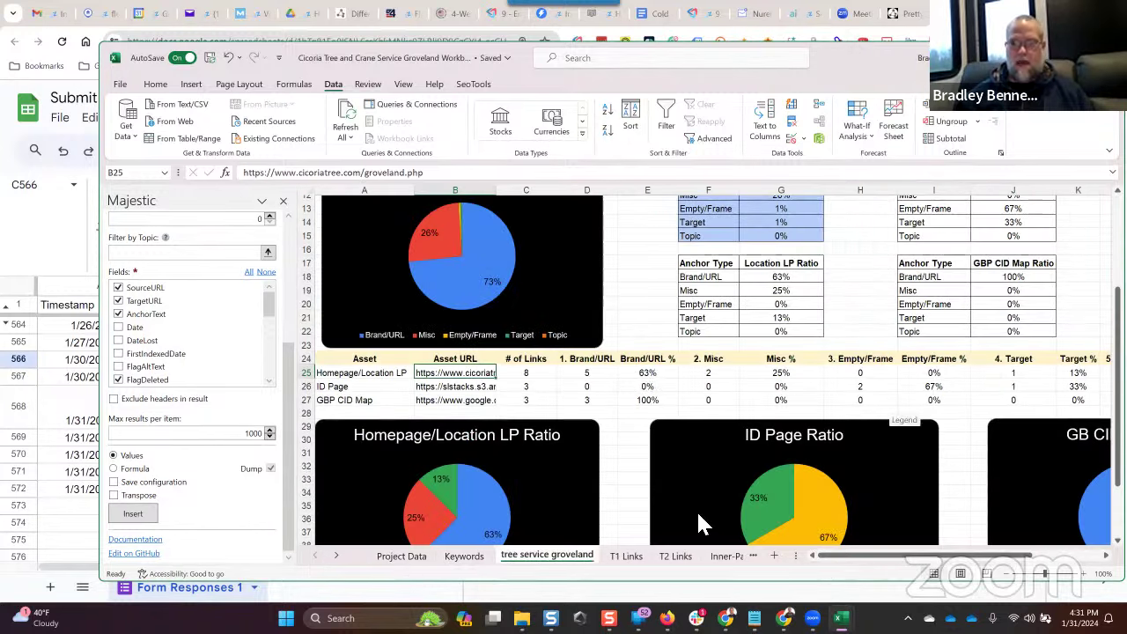
scroll(831, 535, "right", 3)
left_click(845, 373)
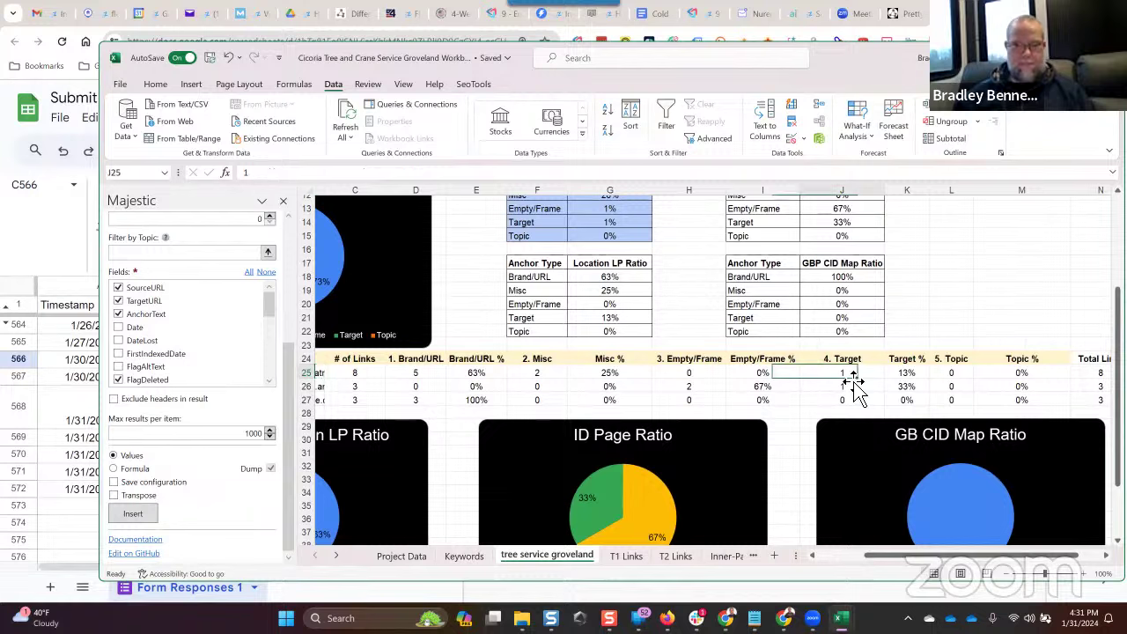
left_click(537, 374)
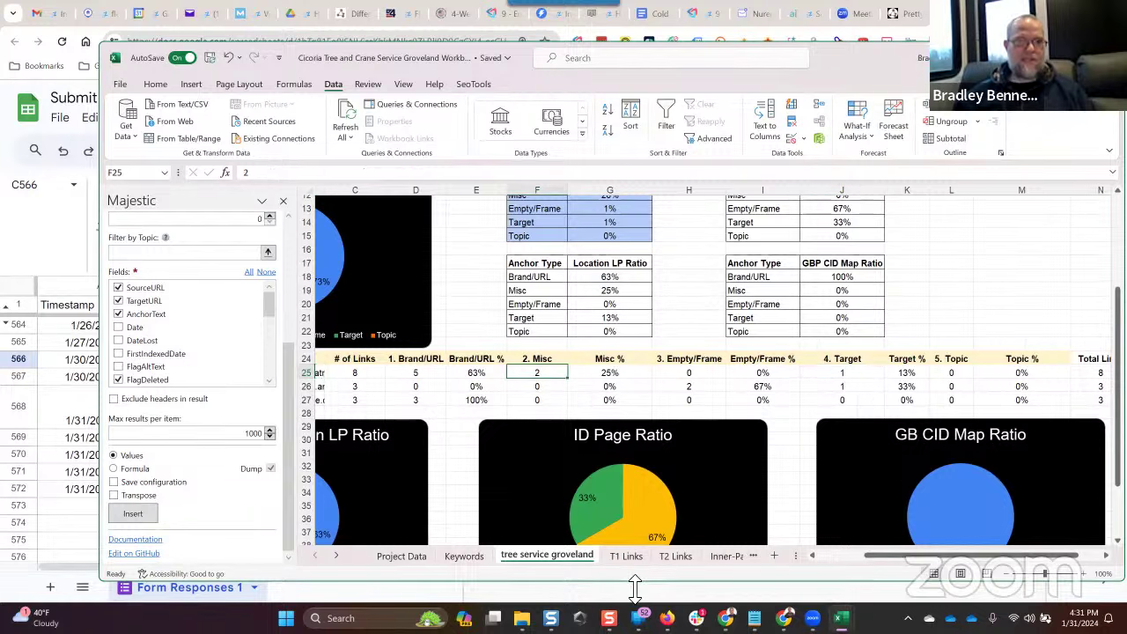
Step: Fill anchor type 1 down from D5 to D9 on the Location LP sheet
left_click(336, 558)
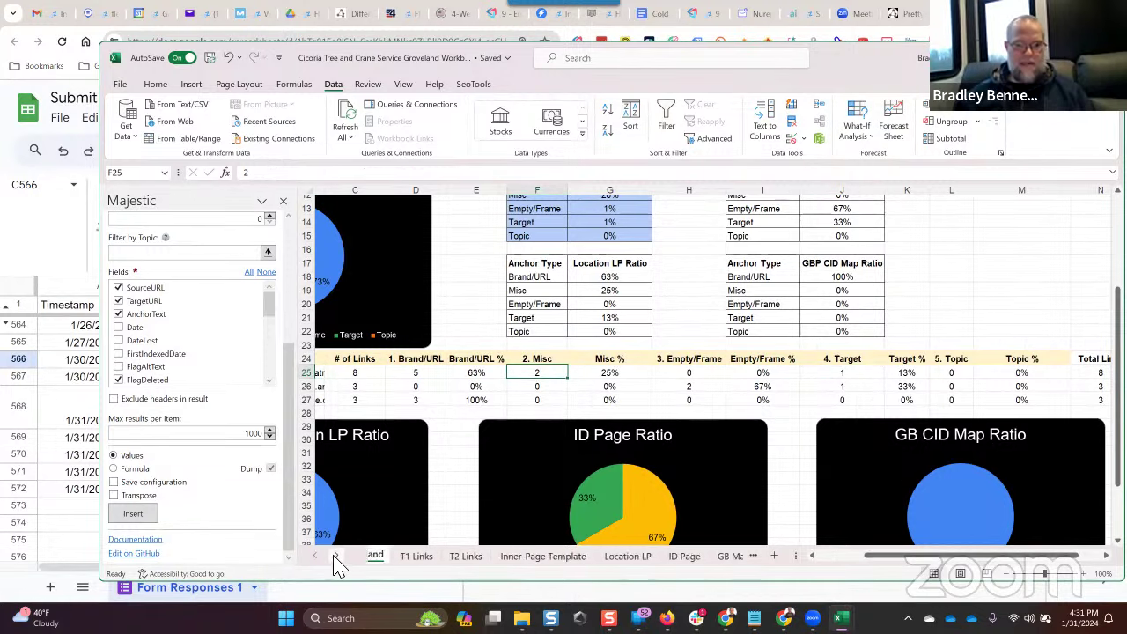
left_click(555, 556)
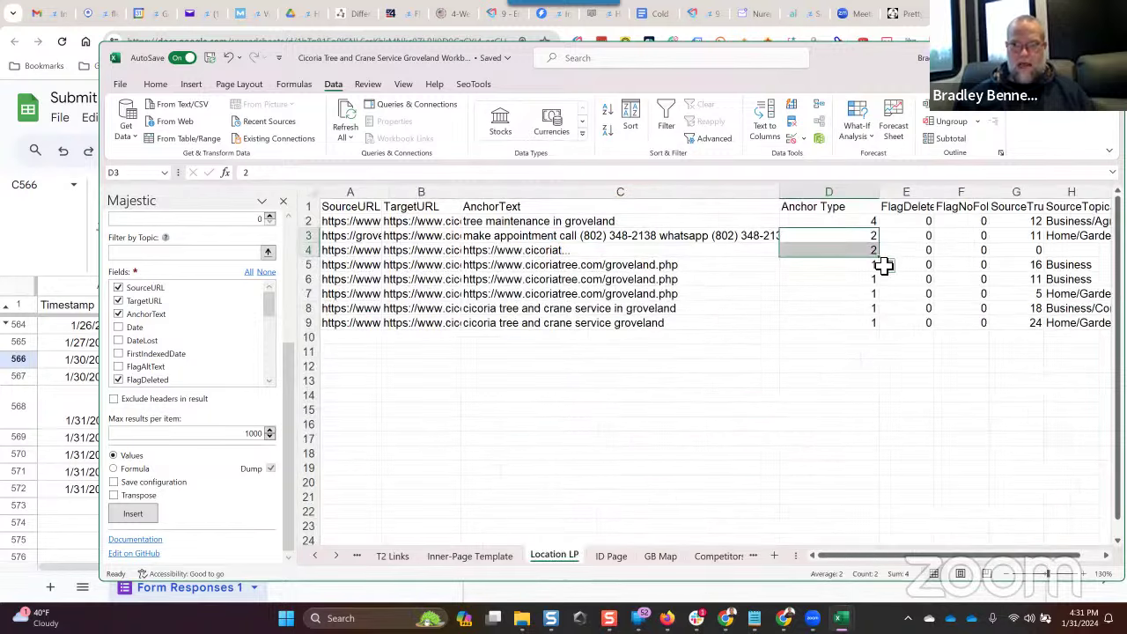
left_click_drag(878, 269, 874, 324)
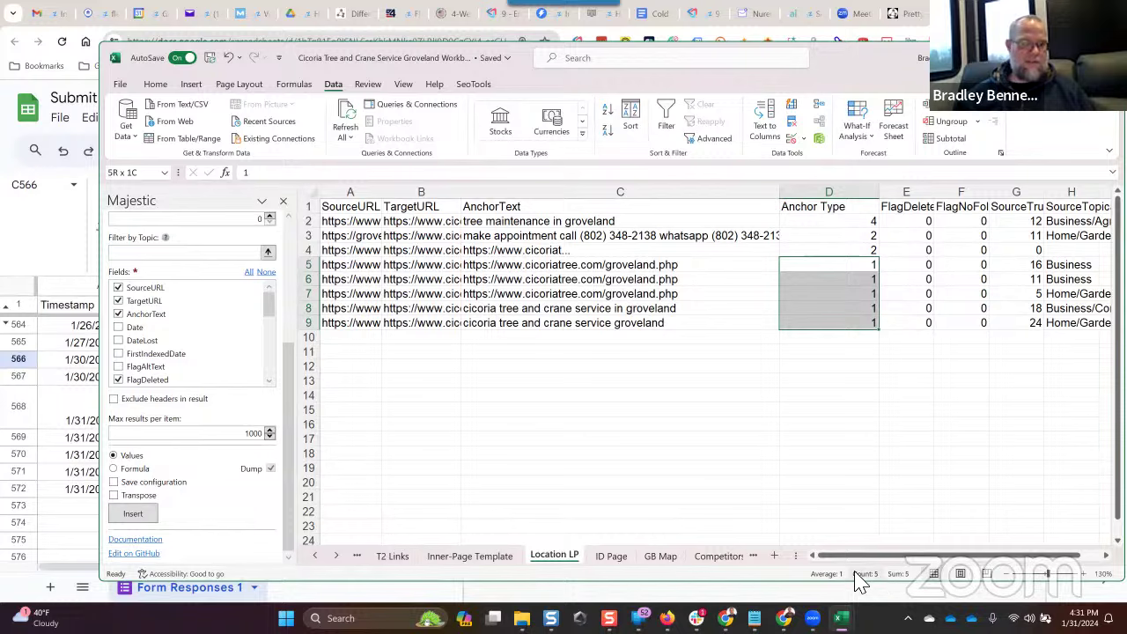
left_click_drag(879, 63, 842, 56)
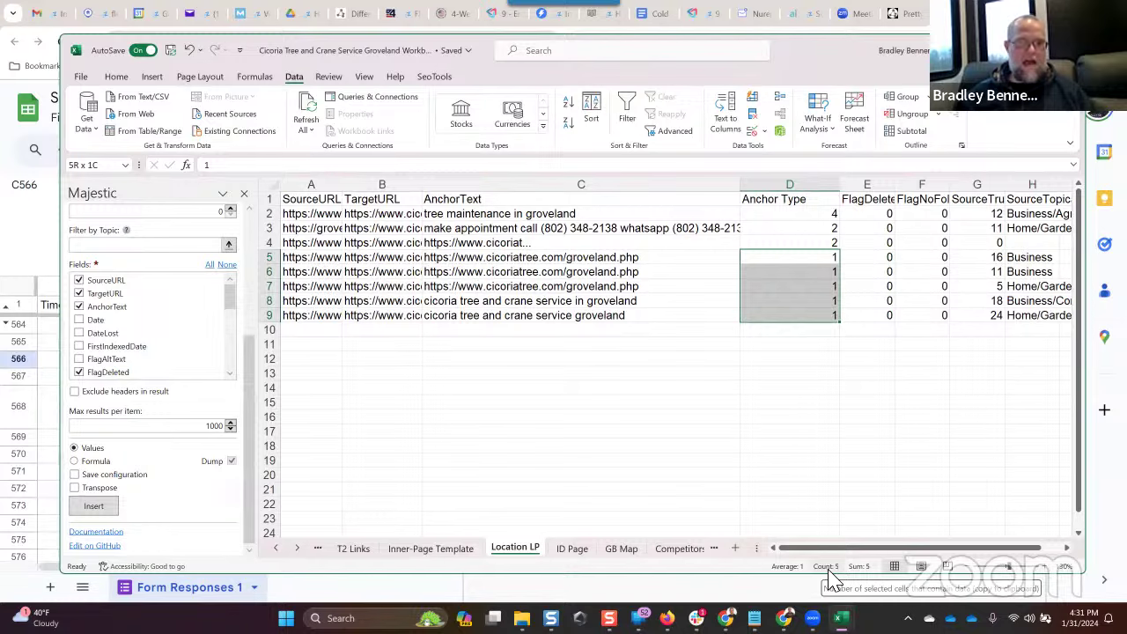
scroll(304, 551, "up", 3)
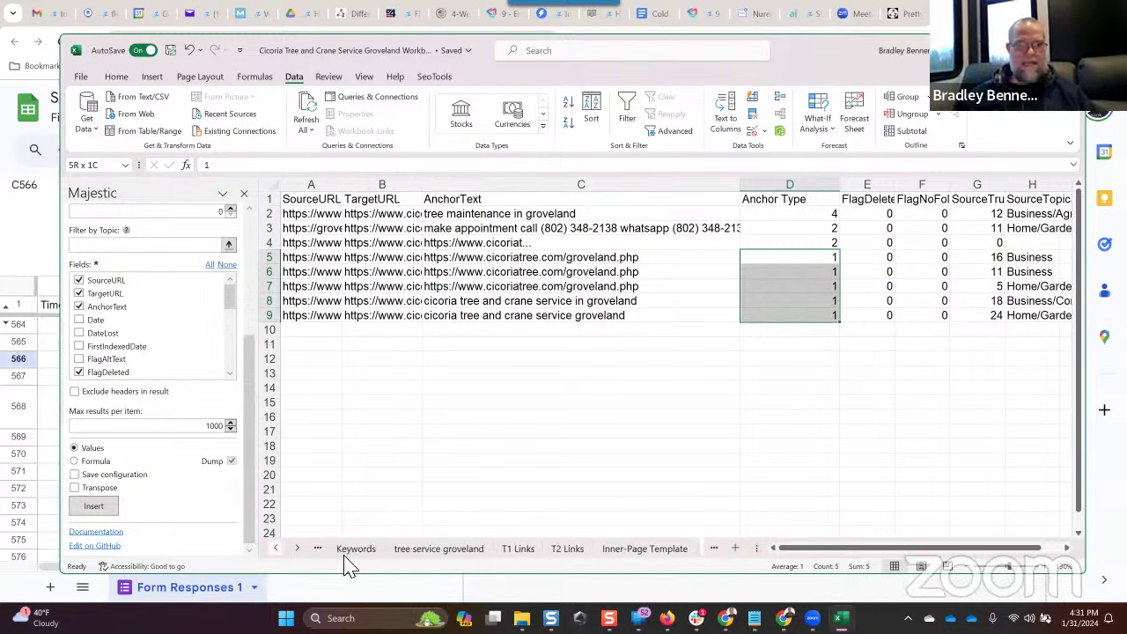
Step: Close the Majestic pane on the tree service groveland sheet and scroll back to the top
left_click(463, 550)
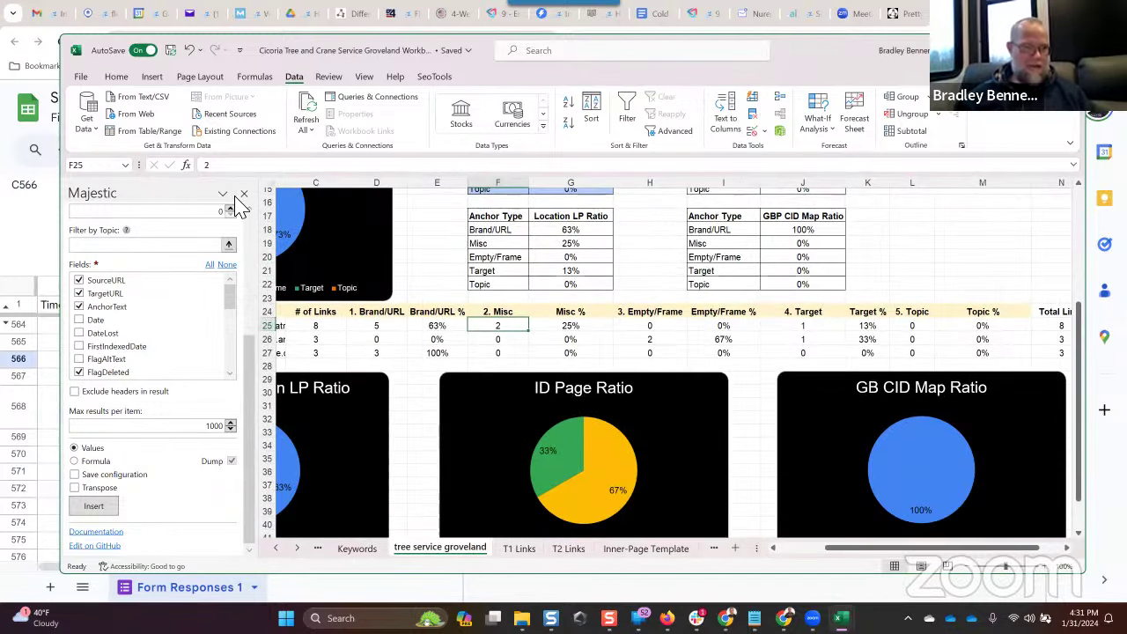
left_click(245, 193)
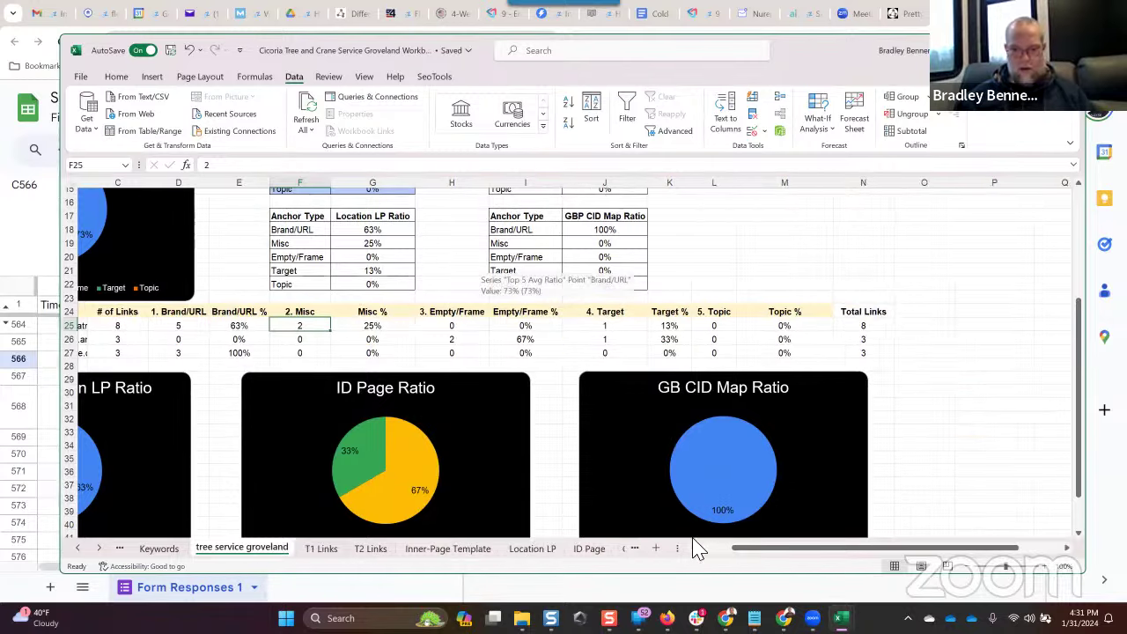
scroll(730, 547, "left", 3)
scroll(666, 360, "down", 2)
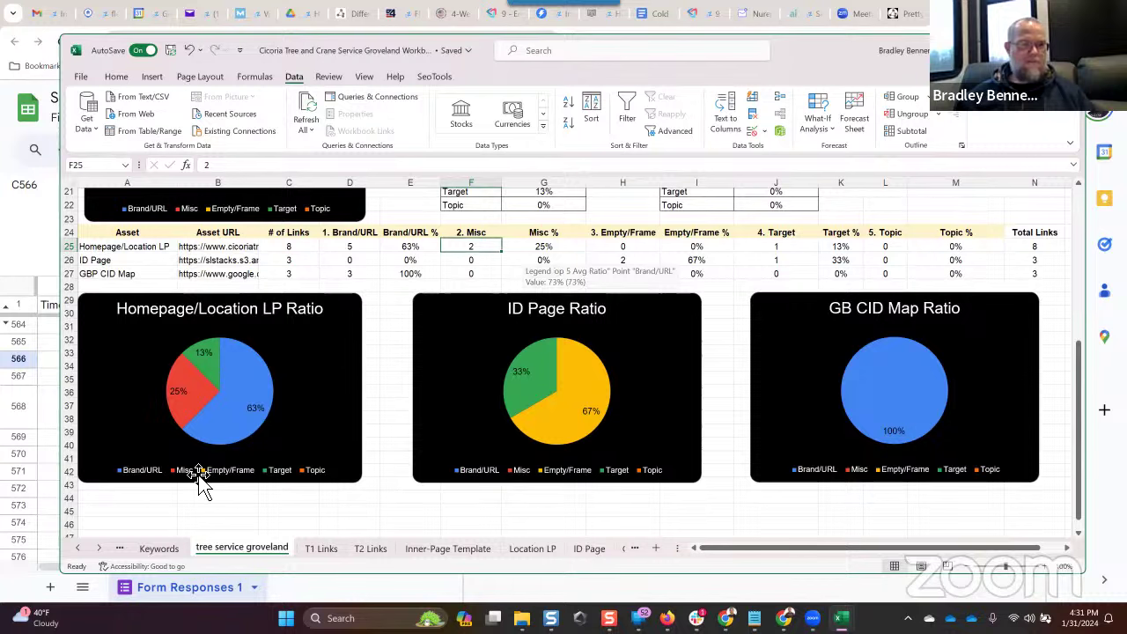
scroll(290, 420, "up", 3)
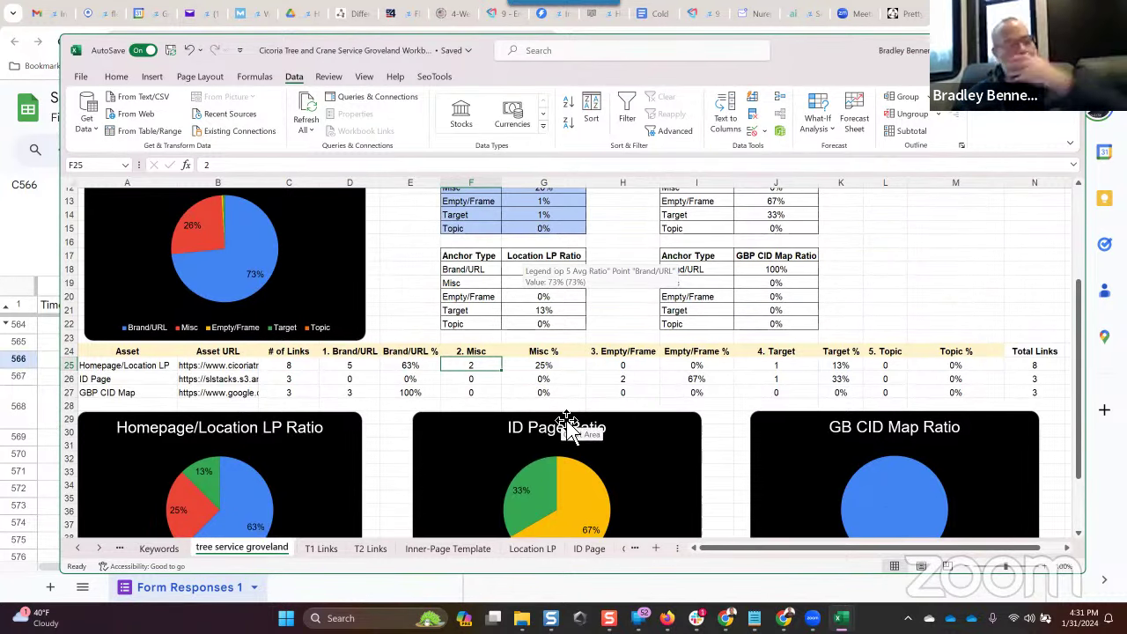
scroll(391, 431, "up", 2)
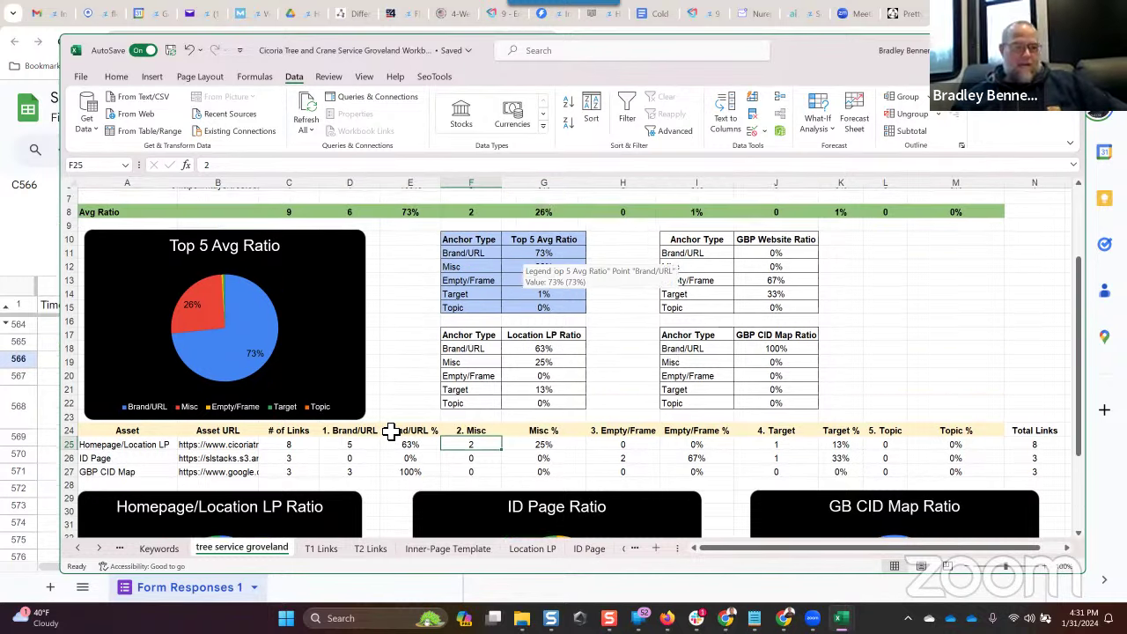
scroll(391, 431, "up", 2)
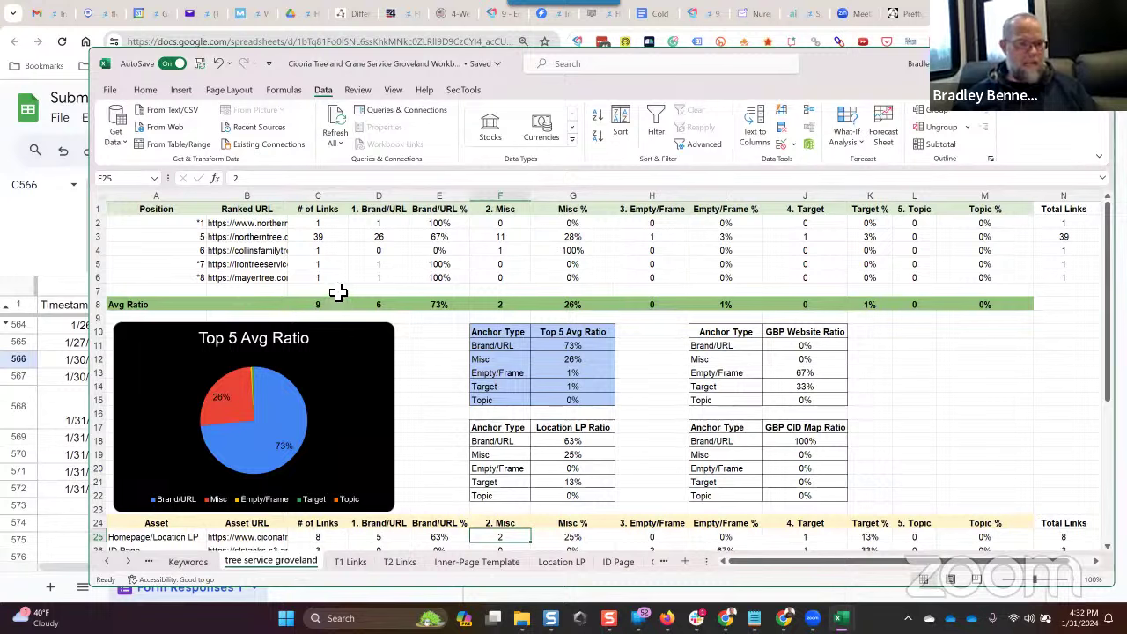
Step: Review the five competitors' ranked URLs and link counts in column B
left_click(283, 223)
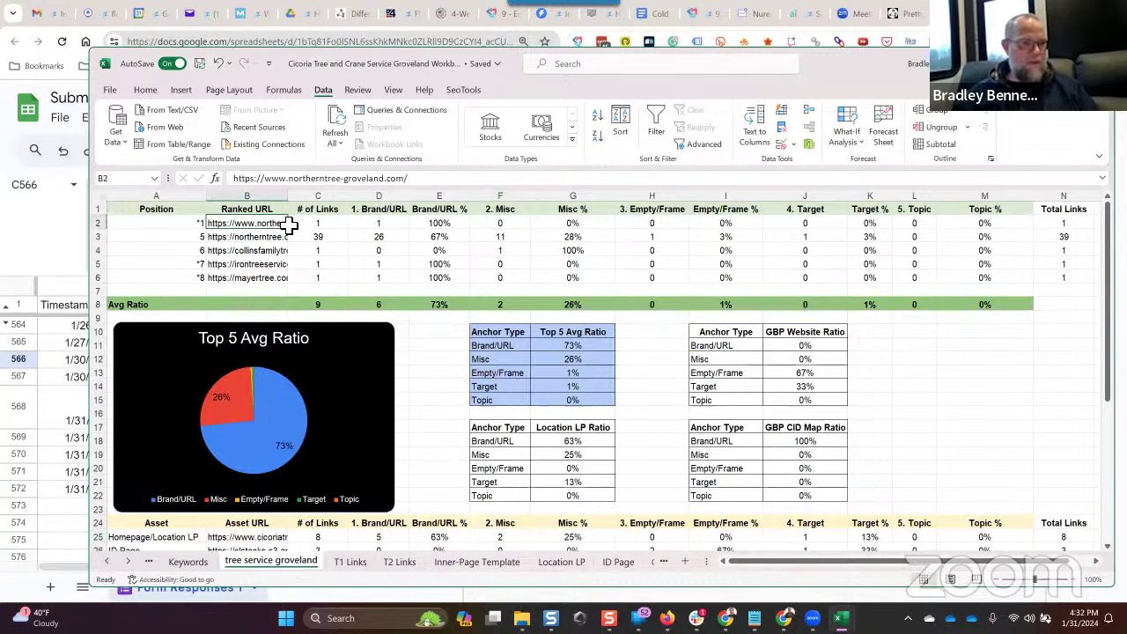
left_click(260, 238)
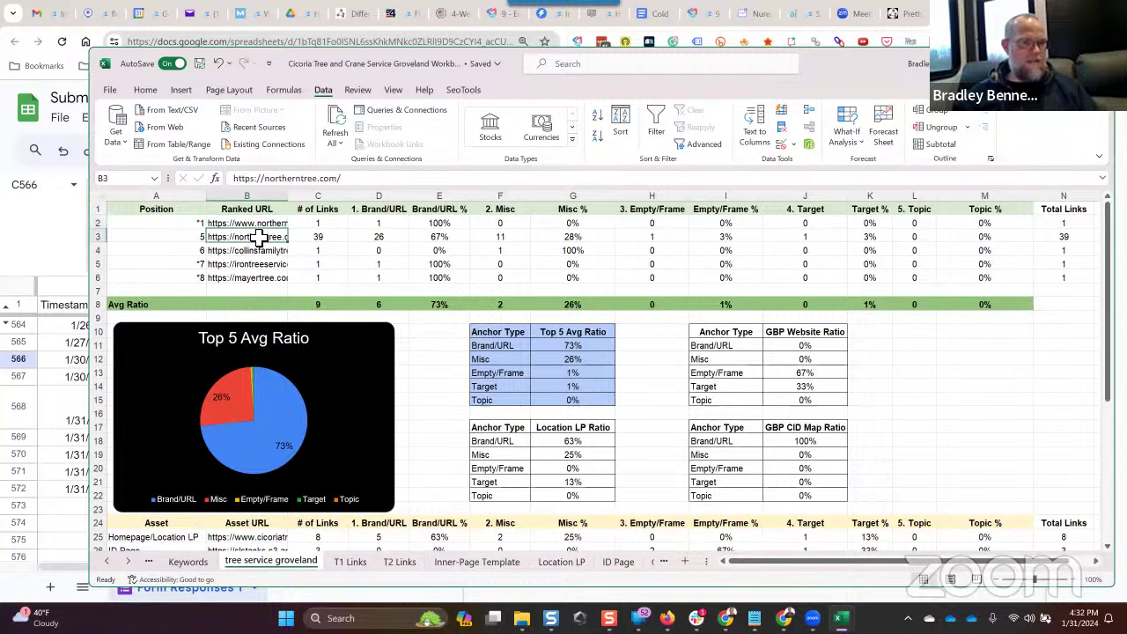
left_click(272, 250)
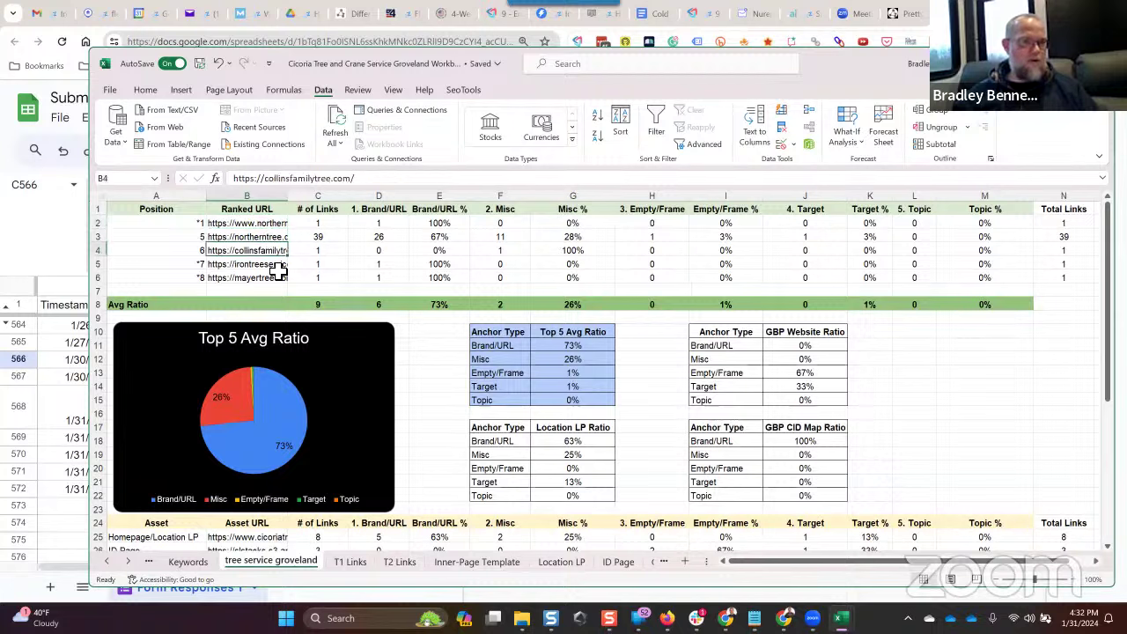
left_click(275, 264)
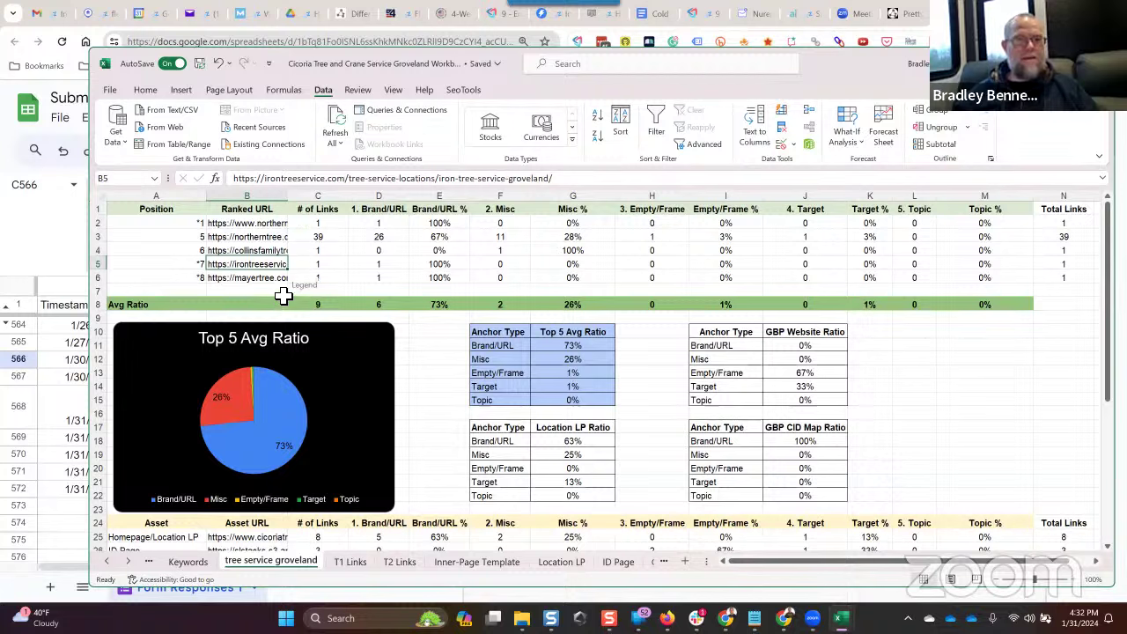
left_click(320, 268)
left_click(275, 278)
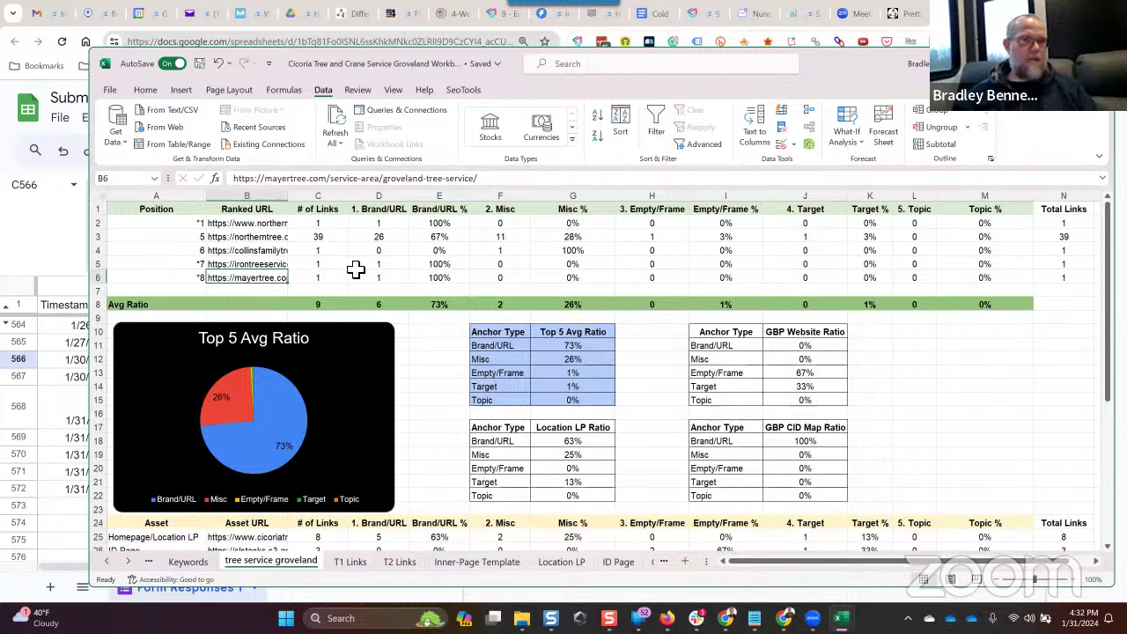
left_click(267, 263)
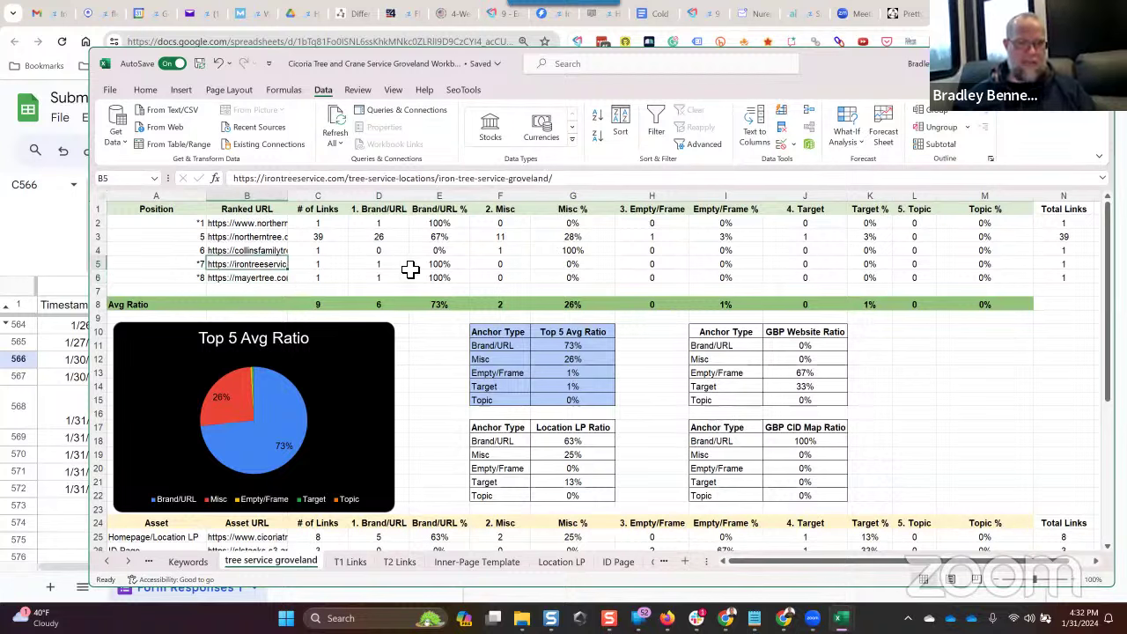
Step: Remove the hyperlink from row 4's collinsfamilytree URL, then select B2:B6
left_click(287, 251)
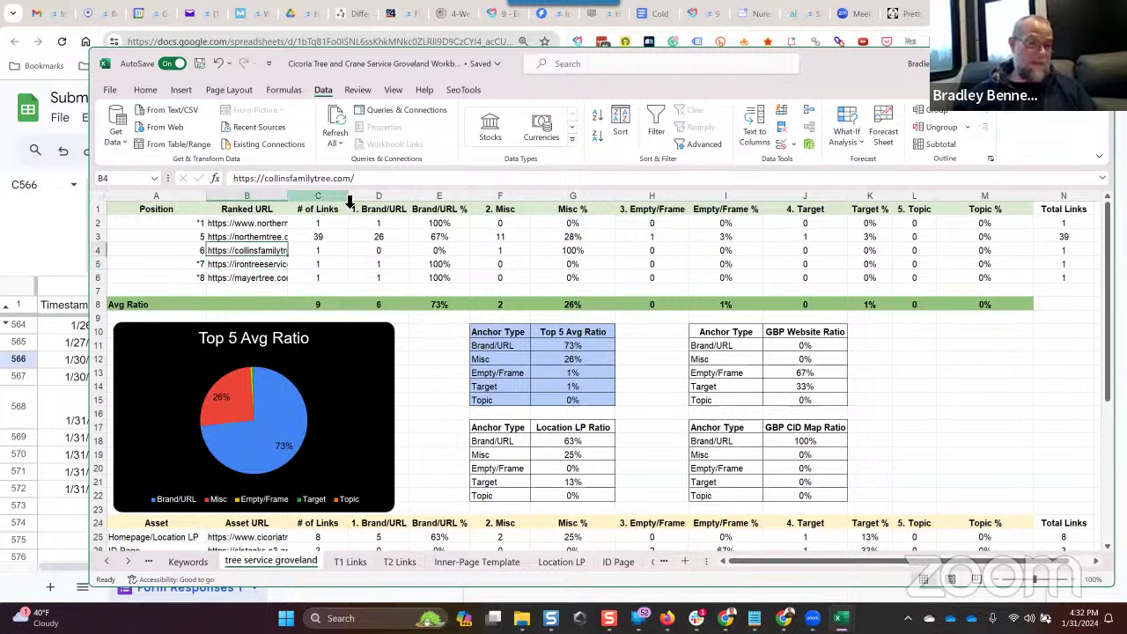
left_click_drag(383, 186, 240, 189)
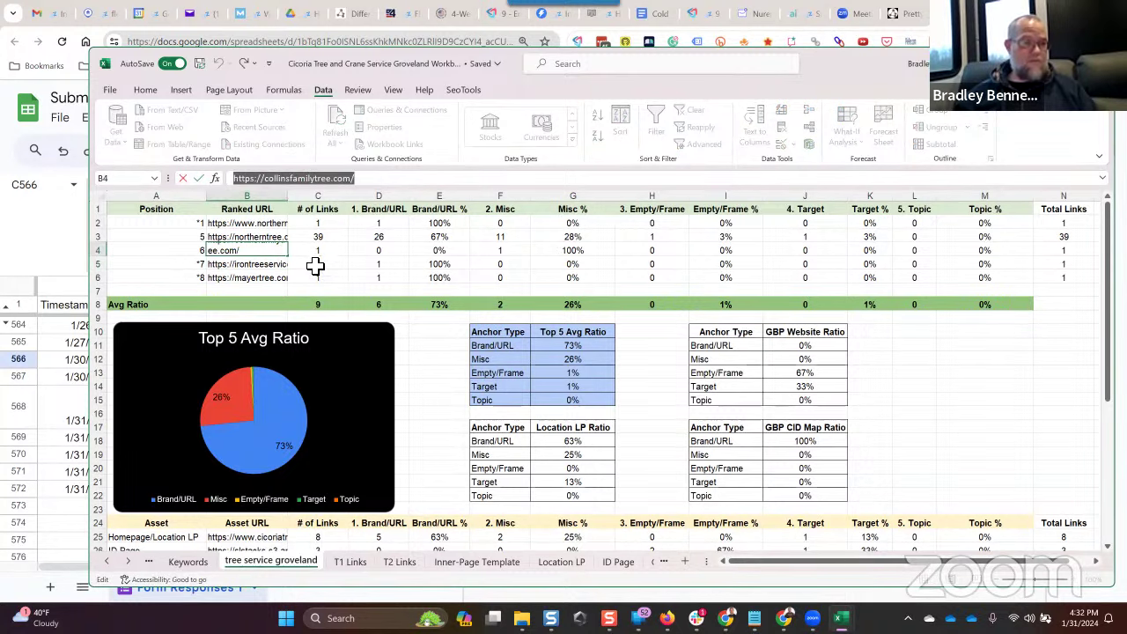
key("Escape")
left_click(104, 252)
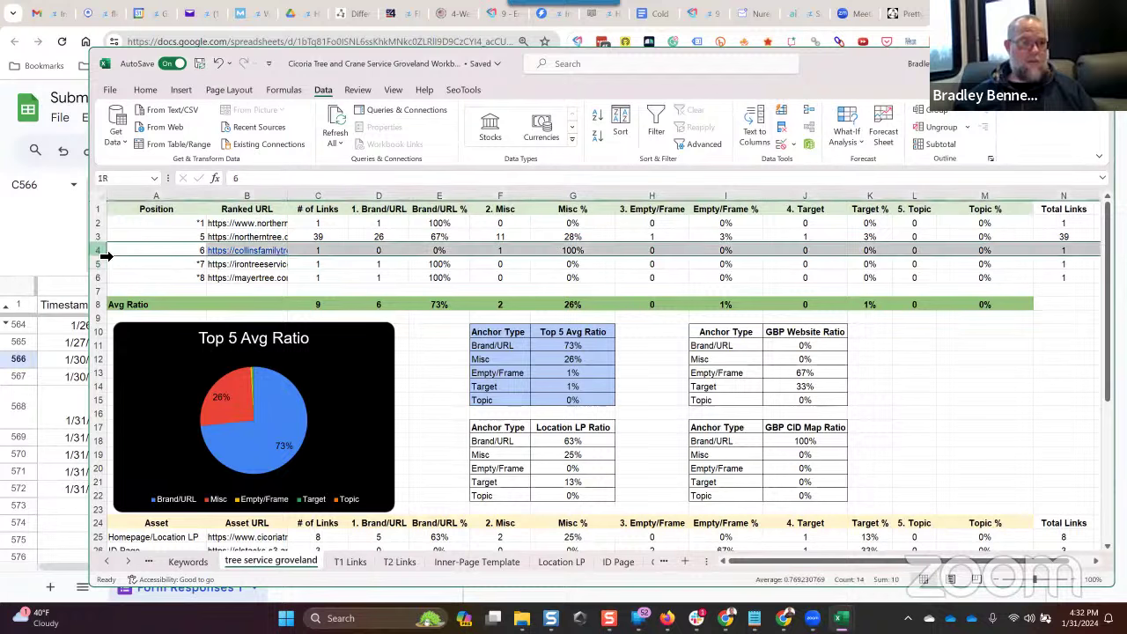
right_click(104, 255)
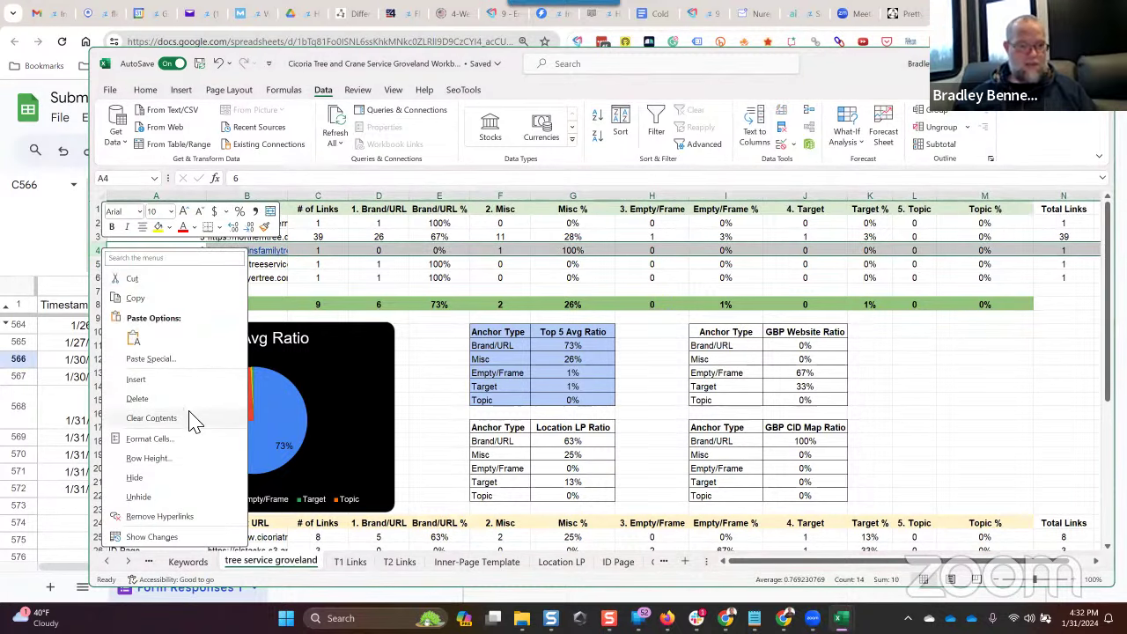
left_click(196, 516)
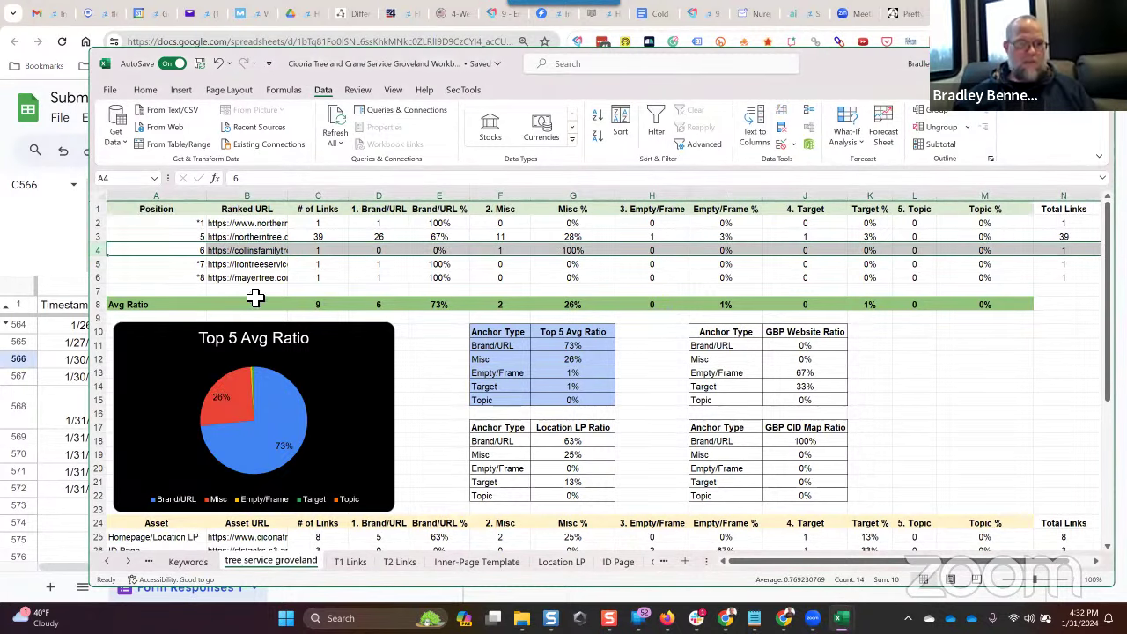
left_click(252, 224)
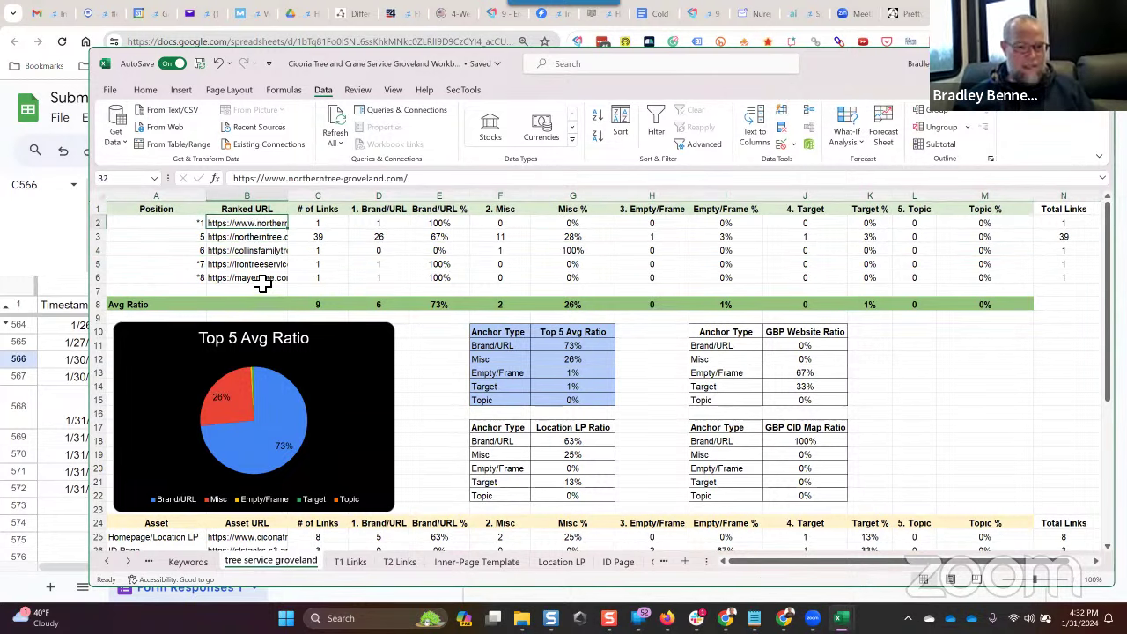
left_click(262, 280, "shift")
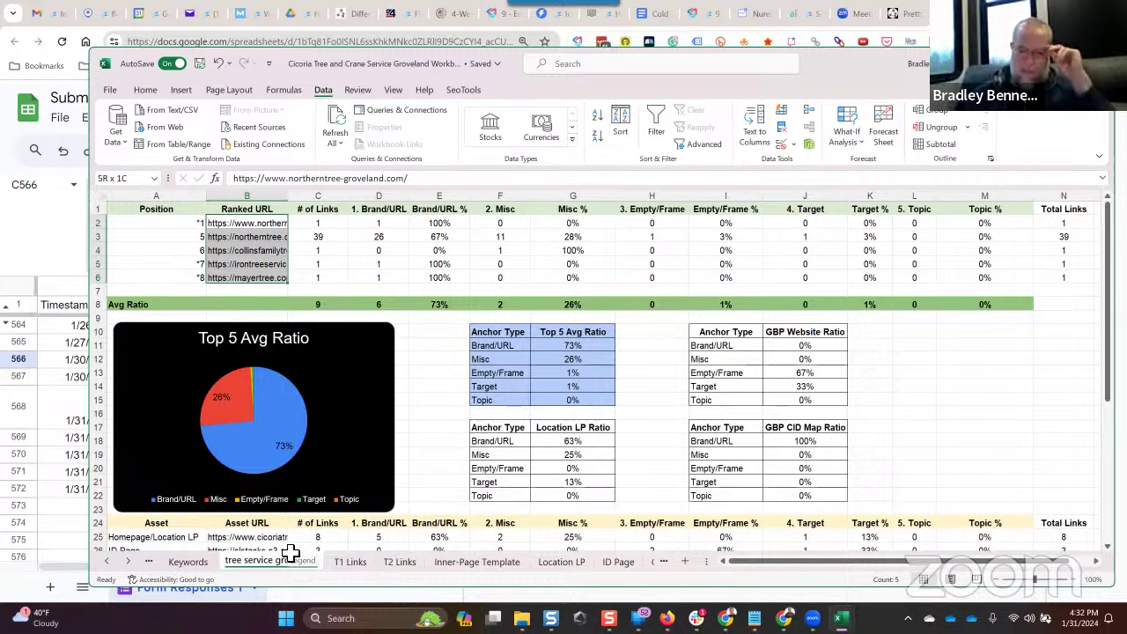
Step: Enter 'tree service' and location 'groveland ma' in BrightLocal and check the search results
left_click(666, 617)
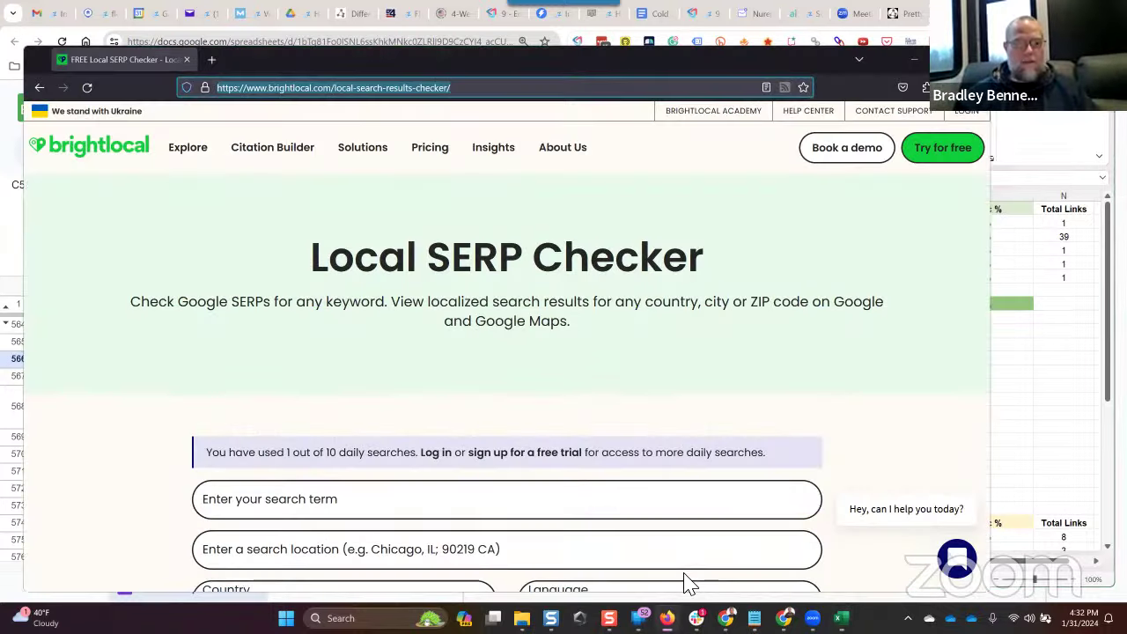
left_click_drag(508, 60, 550, 60)
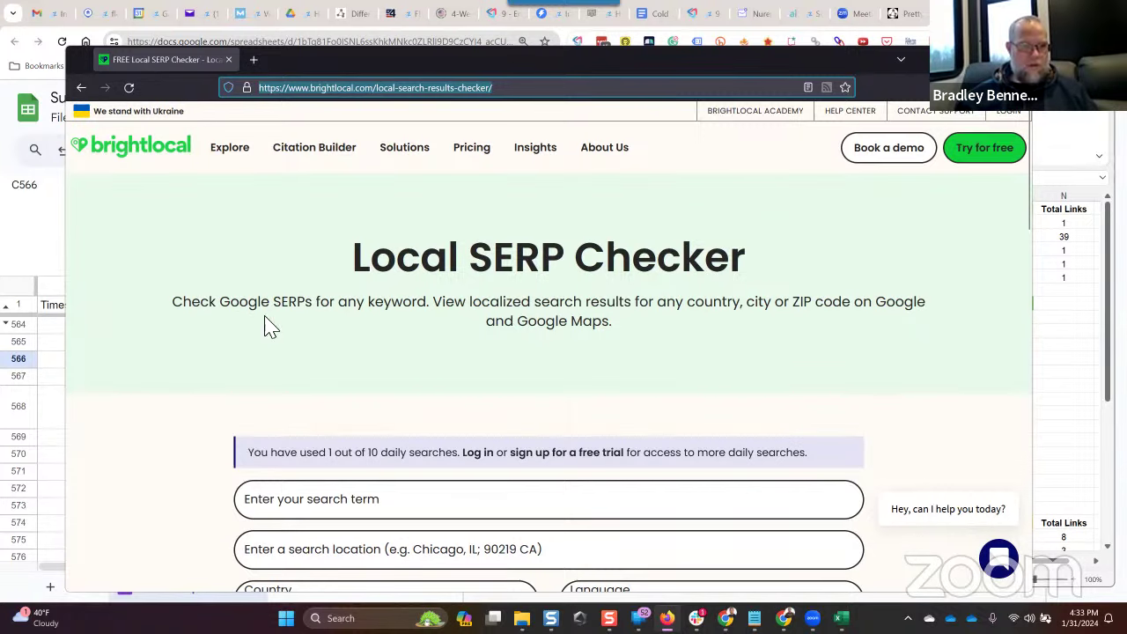
scroll(264, 322, "down", 2)
left_click(383, 369)
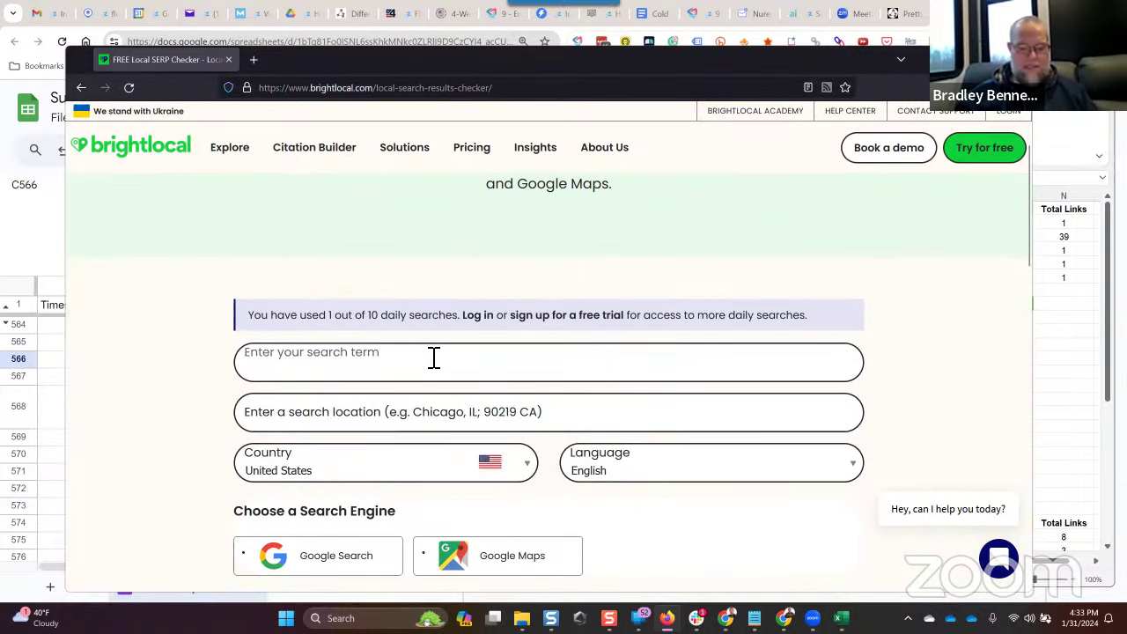
type("tree service")
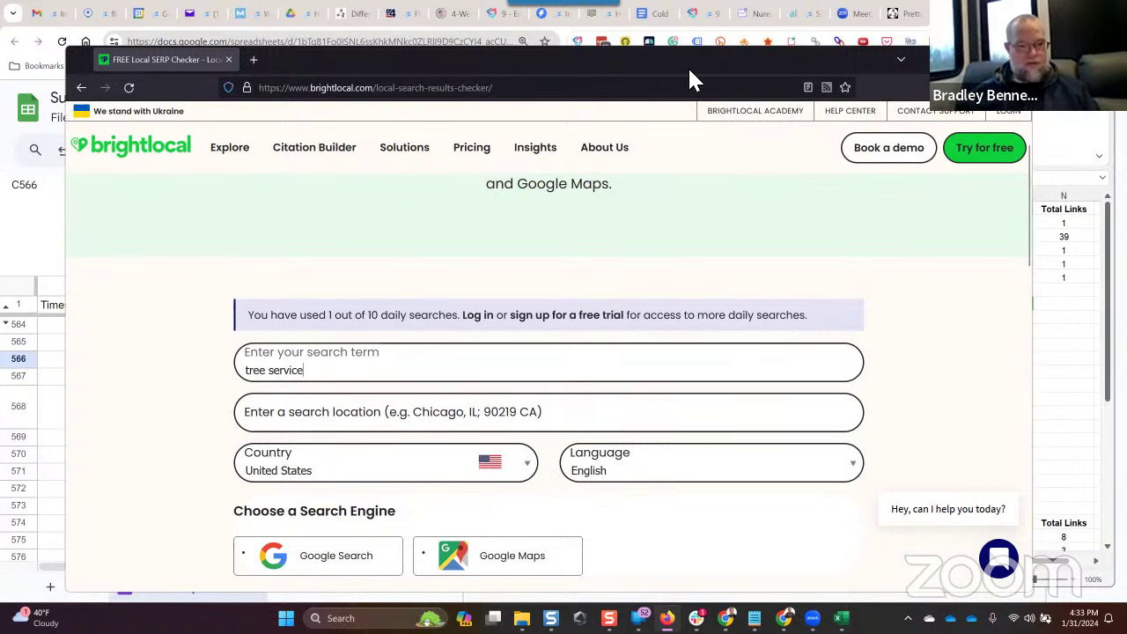
key("ctrl+a")
left_click(473, 423)
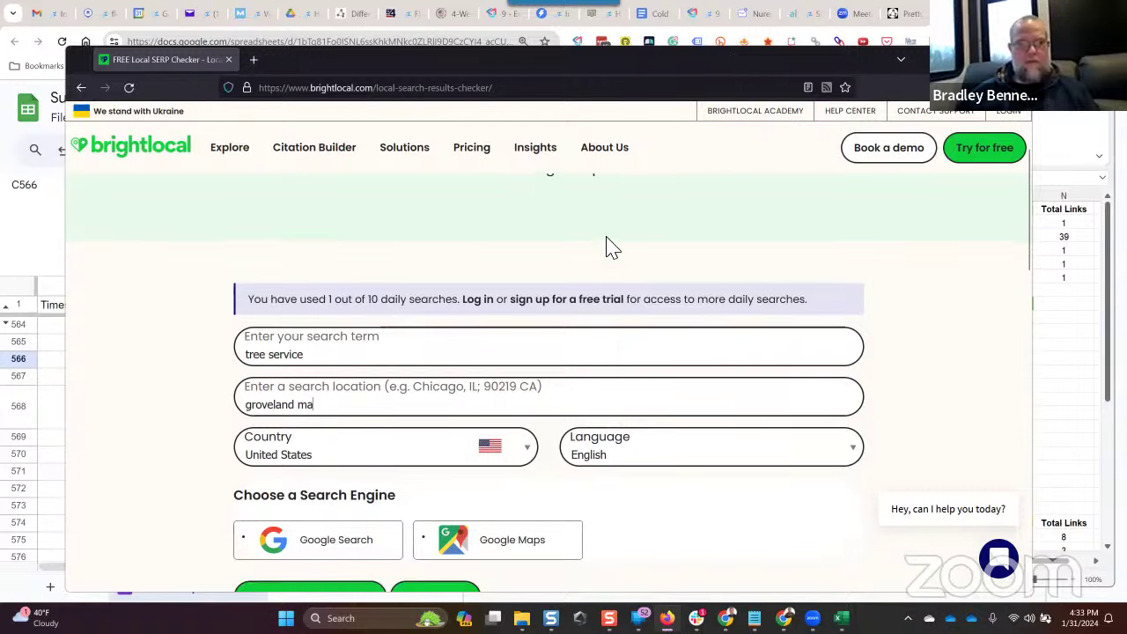
scroll(606, 243, "down", 2)
left_click_drag(343, 236, 219, 252)
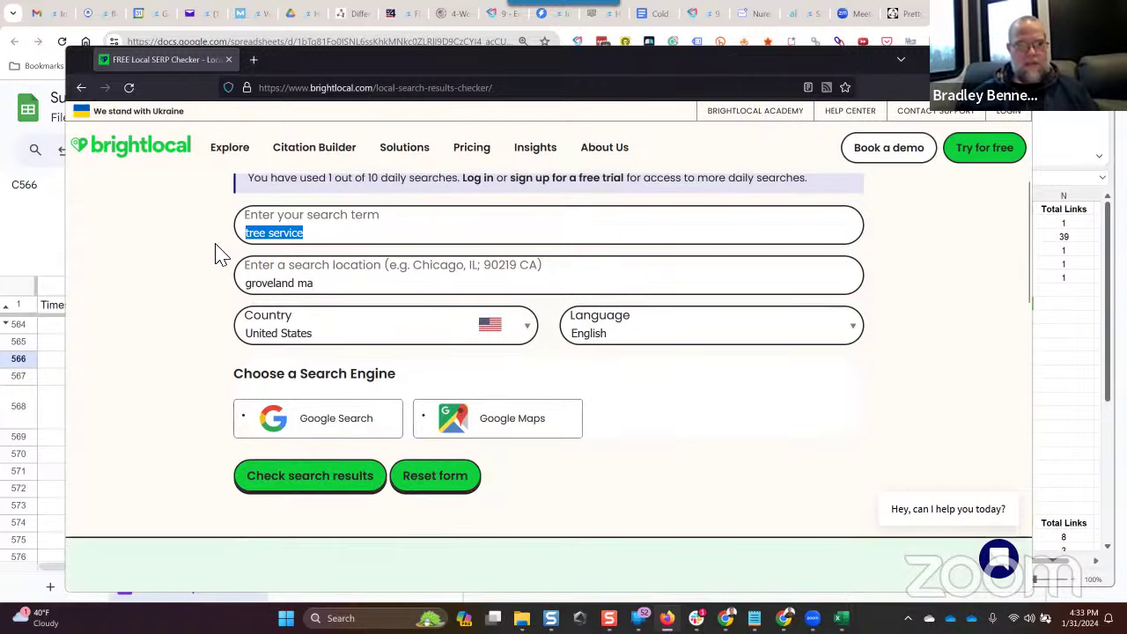
left_click(331, 476)
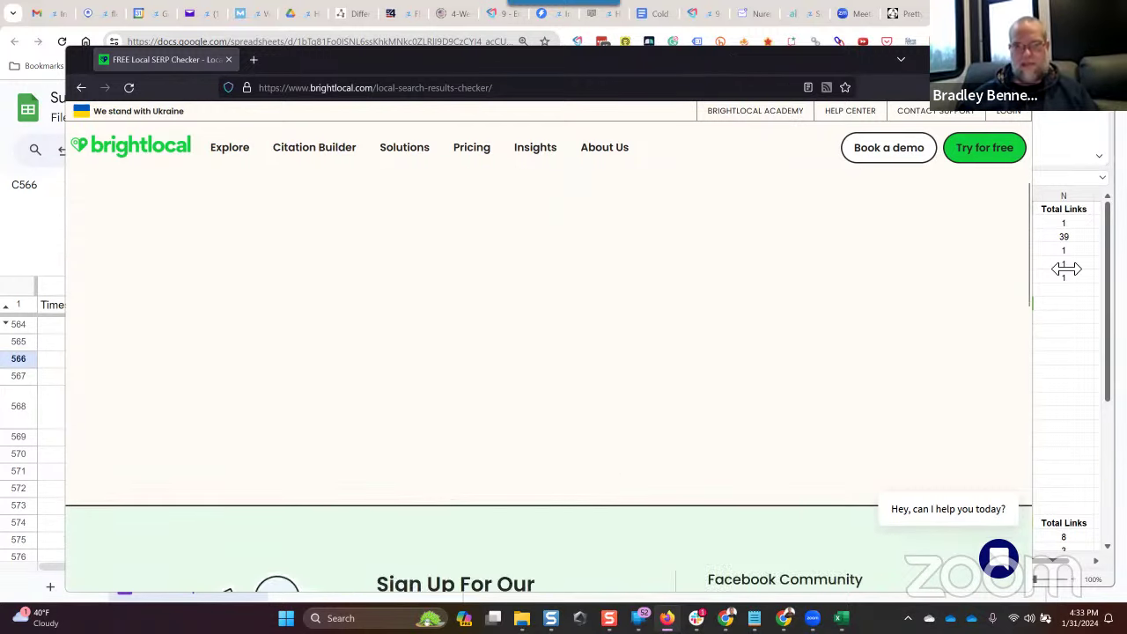
Step: Open the page 1 Google results and block the location request
left_click(315, 469)
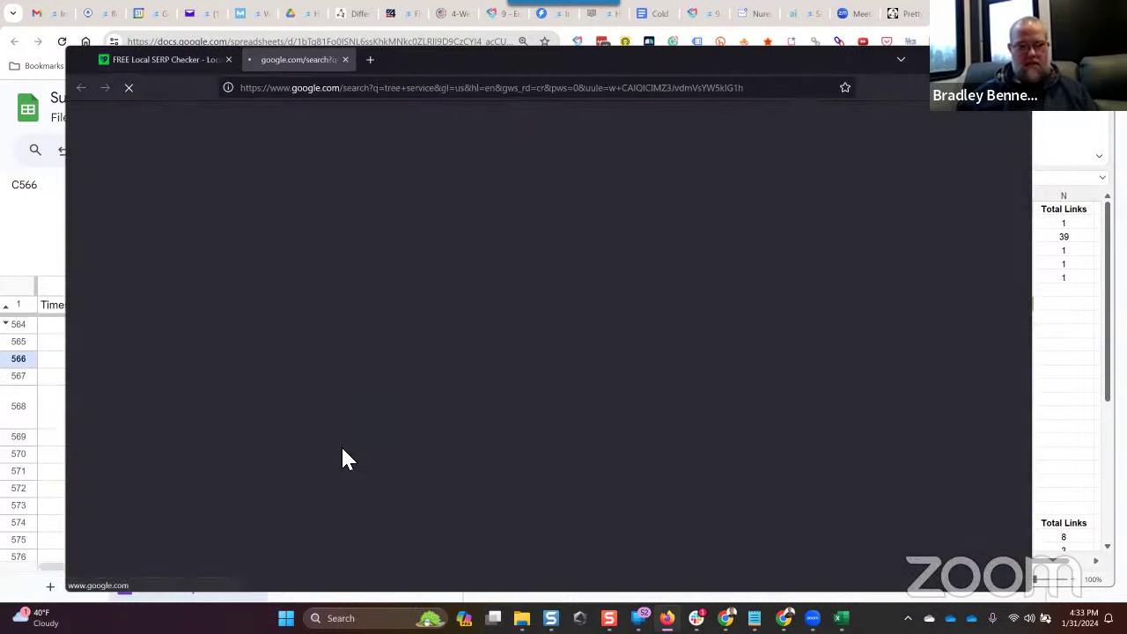
left_click_drag(591, 61, 635, 59)
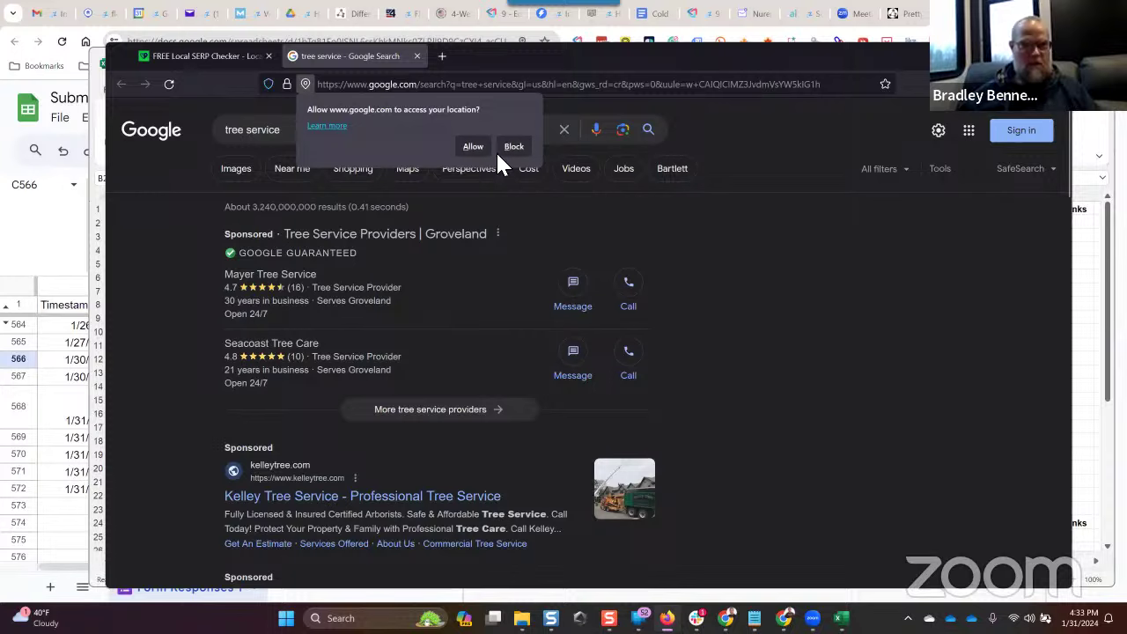
left_click(529, 147)
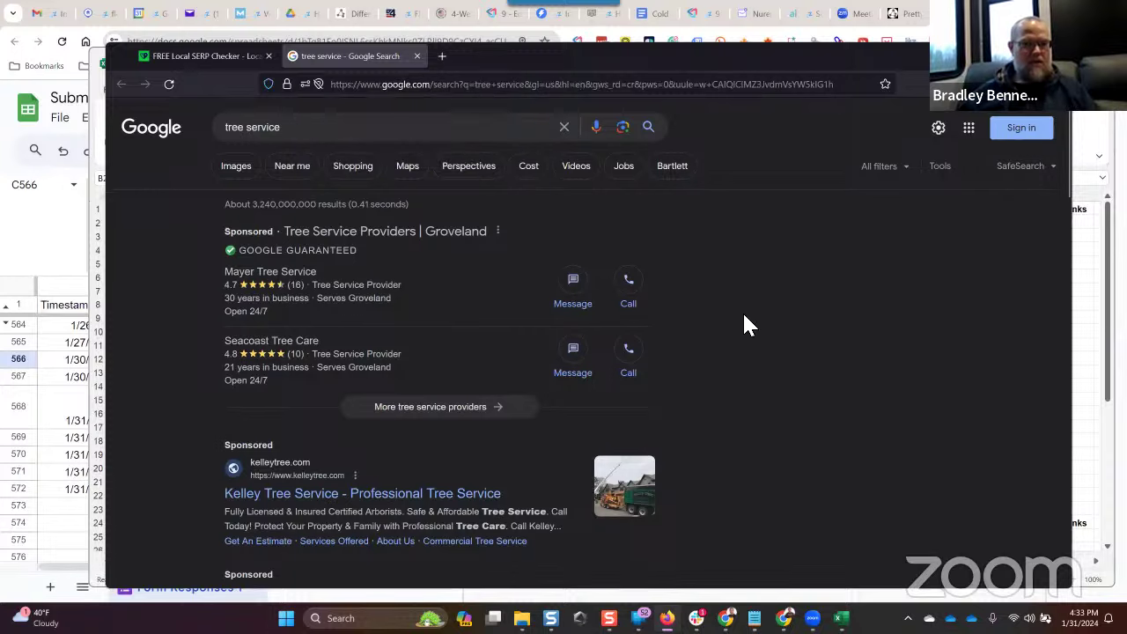
scroll(742, 310, "down", 2)
scroll(716, 328, "up", 2)
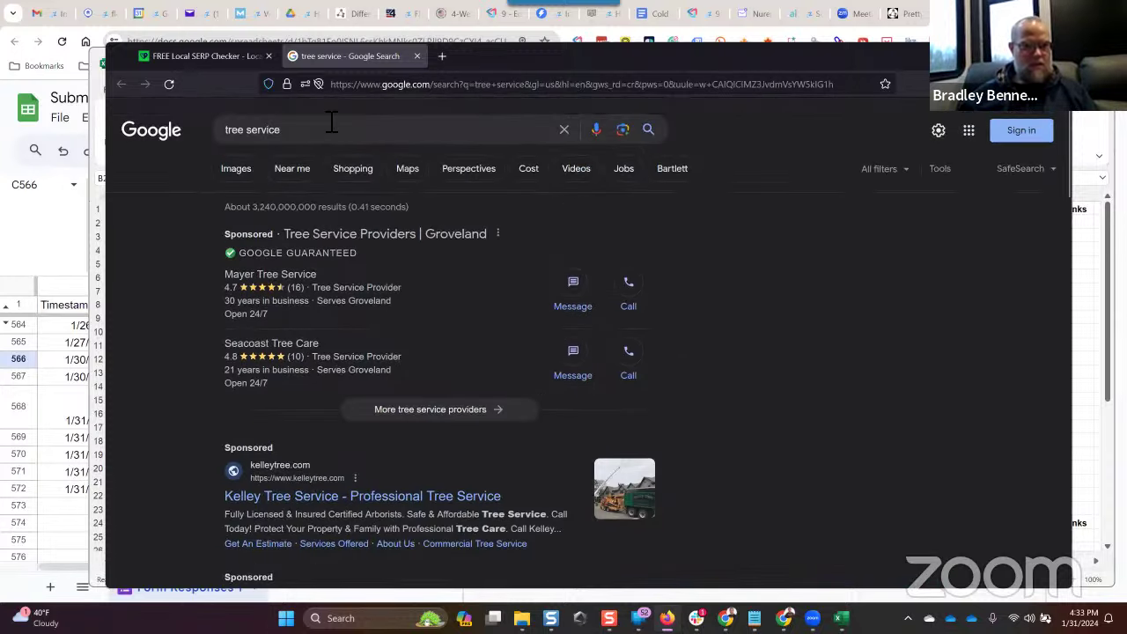
Step: Scroll past the map pack to the organic listings, briefly checking the Cicoria Tree workbook
left_click_drag(552, 57, 627, 47)
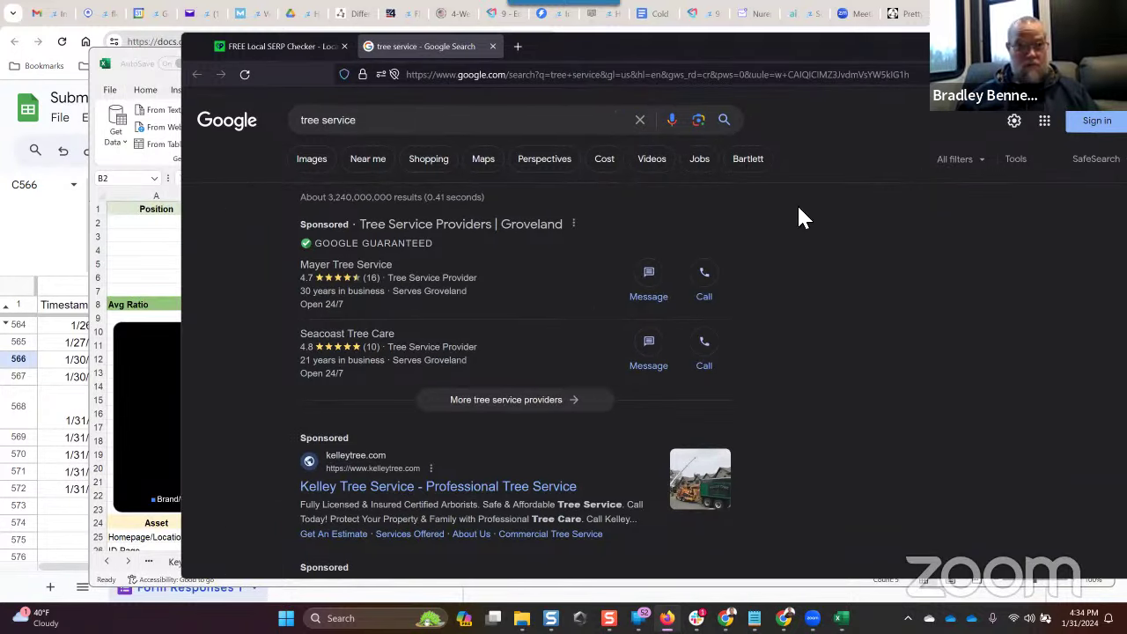
scroll(760, 299, "down", 4)
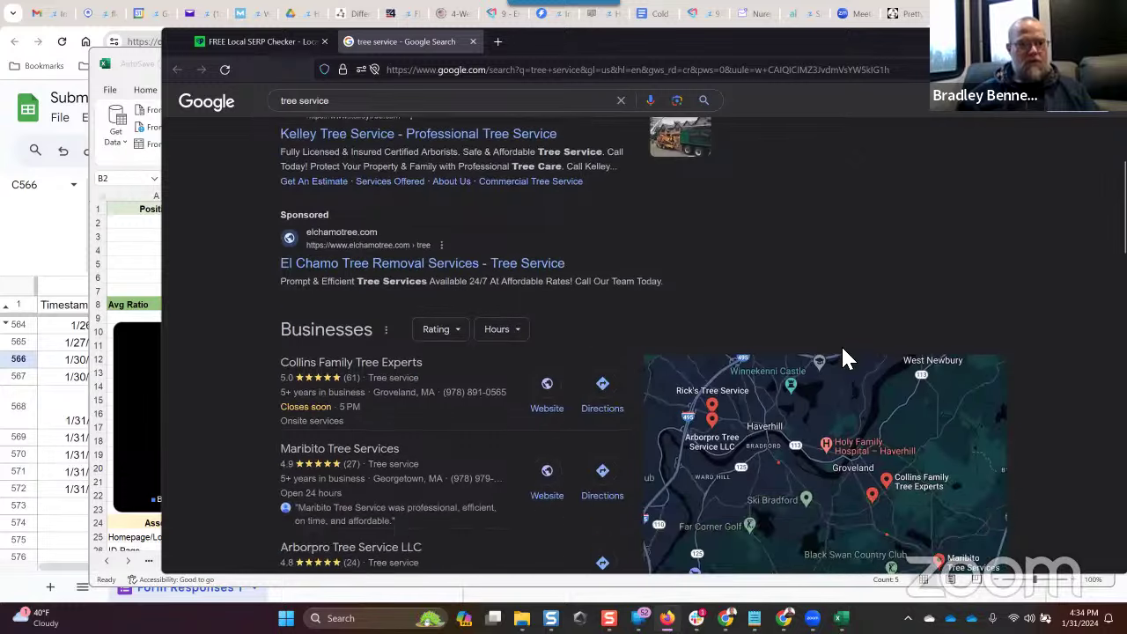
scroll(323, 390, "down", 2)
scroll(215, 363, "down", 1)
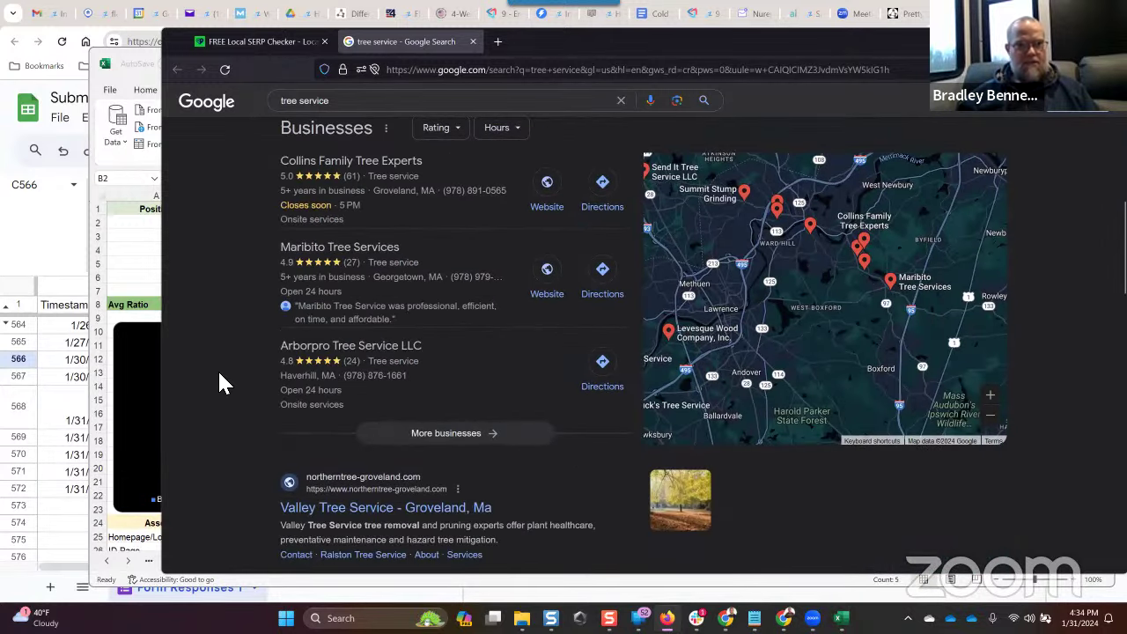
scroll(219, 383, "down", 3)
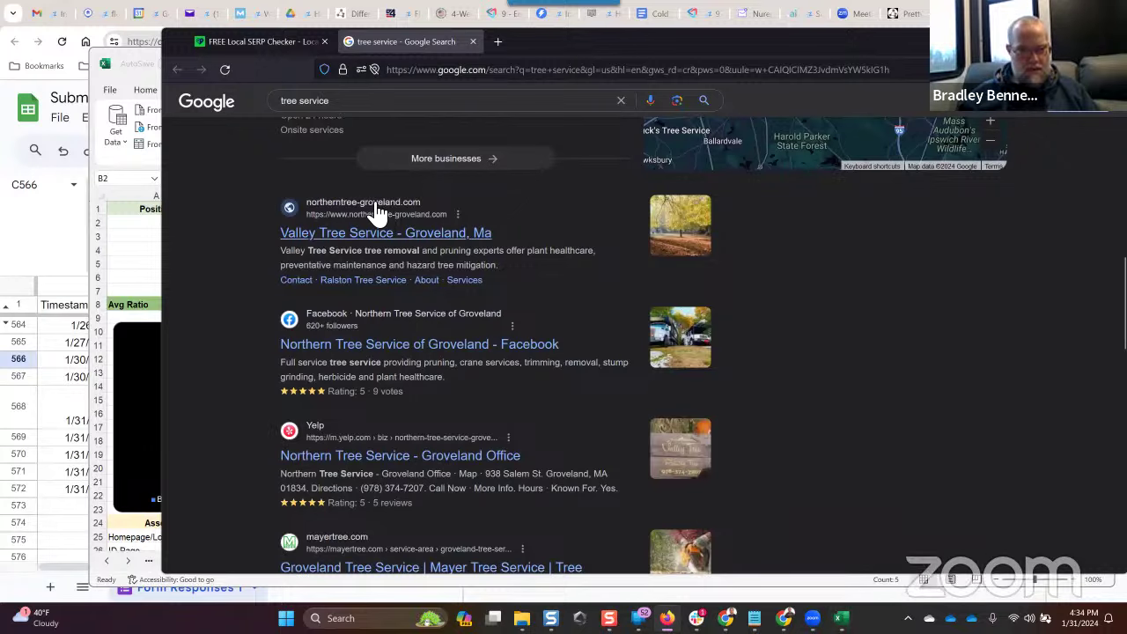
mouse_move(841, 618)
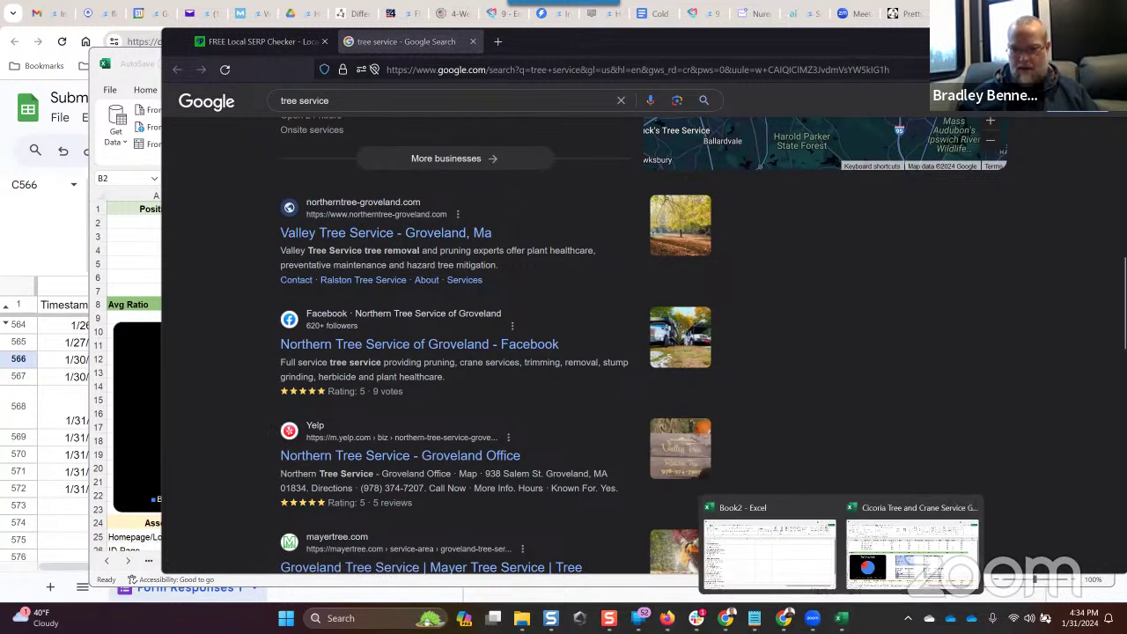
left_click(905, 553)
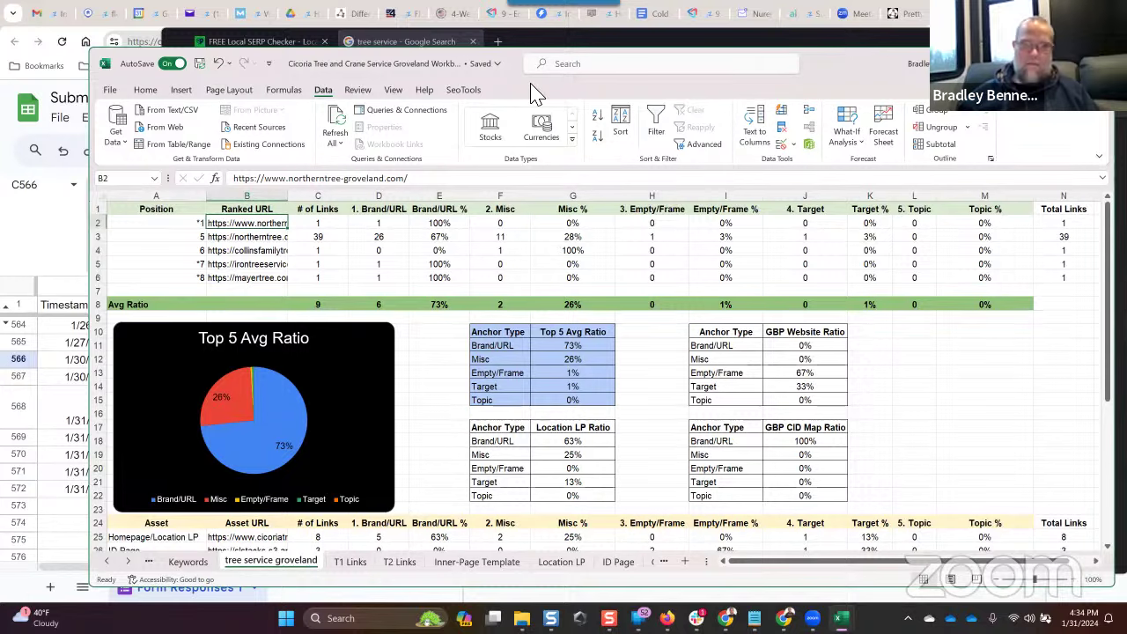
left_click_drag(535, 85, 541, 215)
left_click(528, 158)
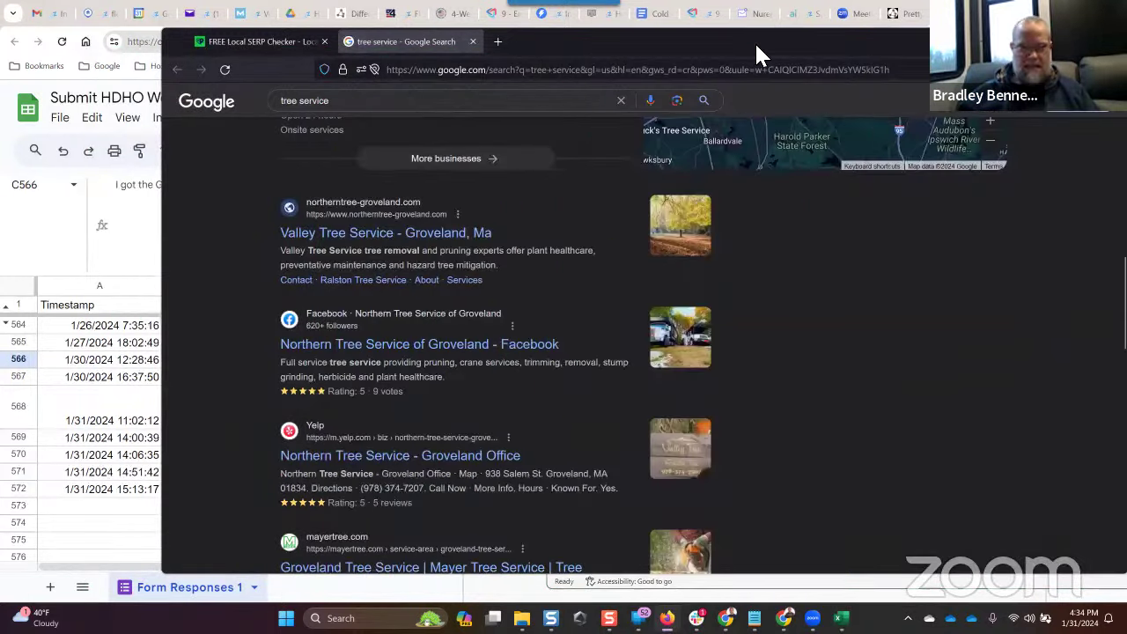
Step: Dock the results at half width beside the workbook and compare mayertree.com and northerntree.com
left_click_drag(754, 42, 611, 71)
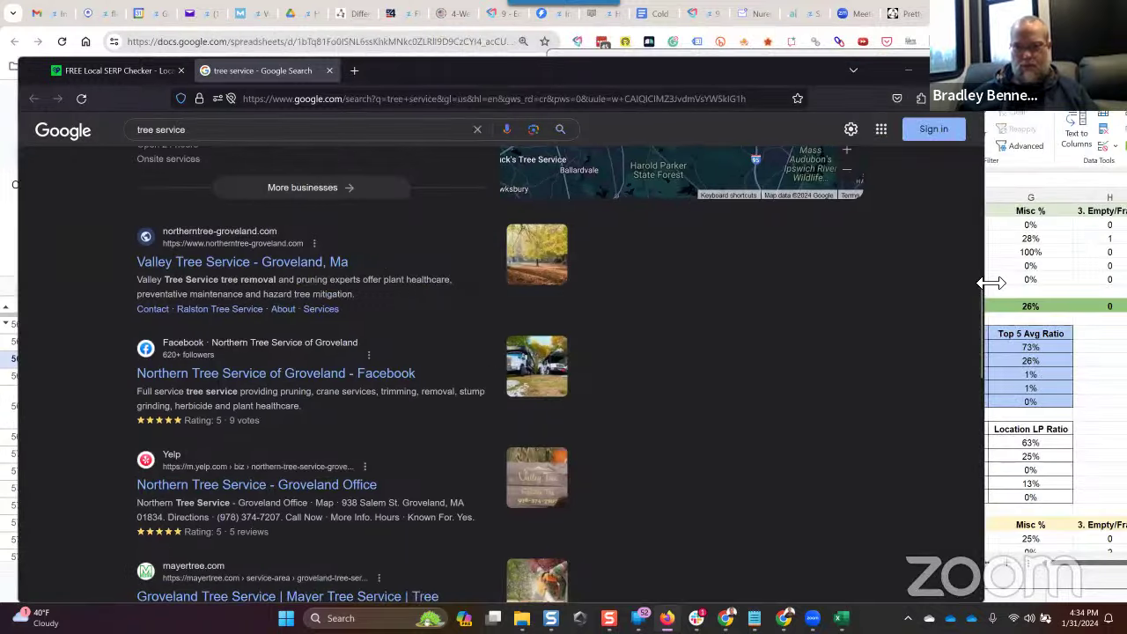
left_click_drag(991, 282, 547, 282)
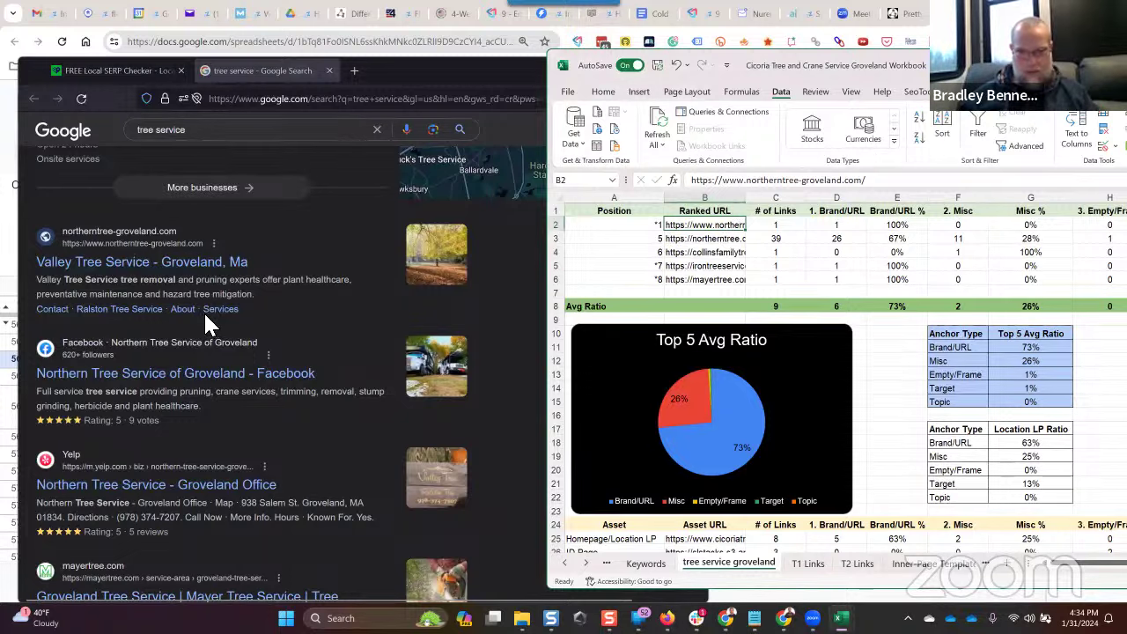
scroll(207, 319, "down", 2)
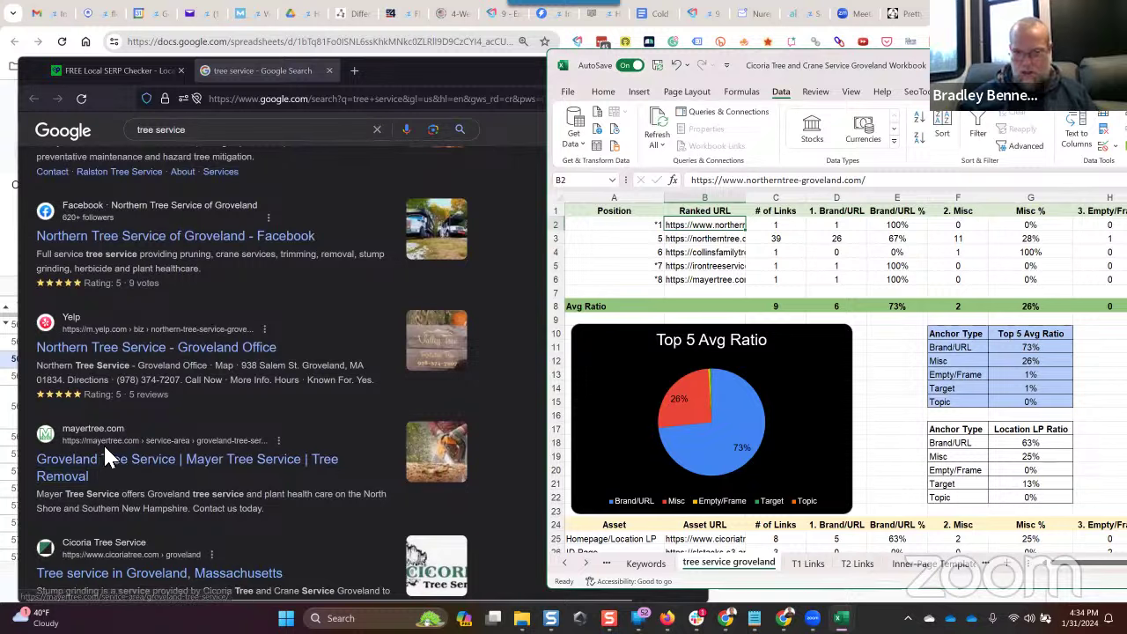
left_click(685, 280)
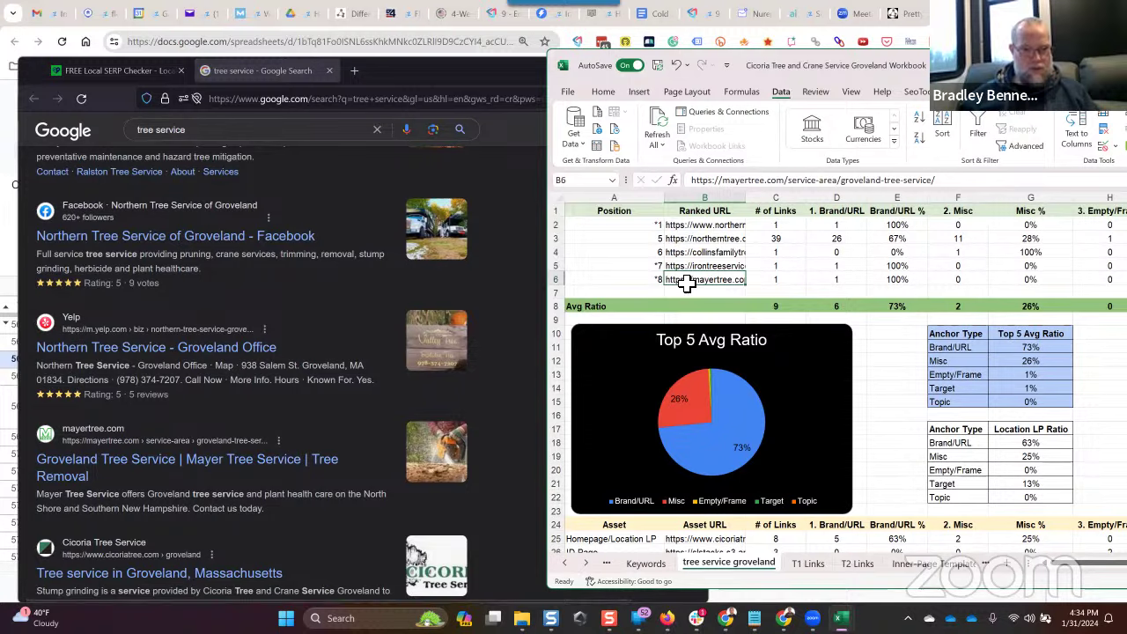
scroll(231, 373, "down", 1)
scroll(231, 373, "down", 15)
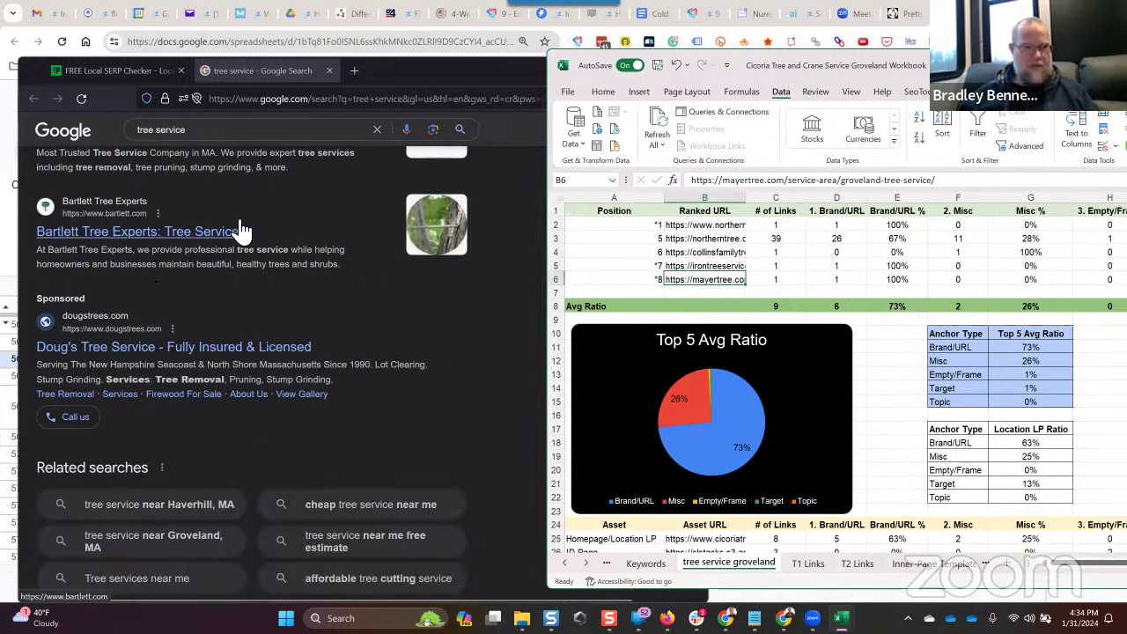
scroll(249, 232, "up", 1)
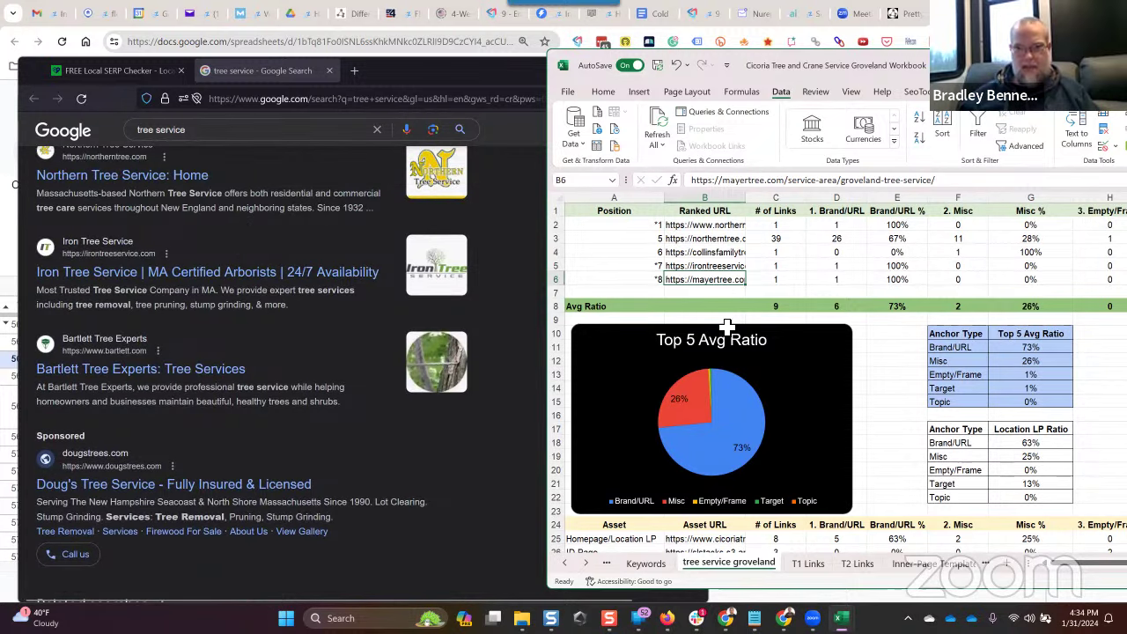
scroll(269, 295, "up", 1)
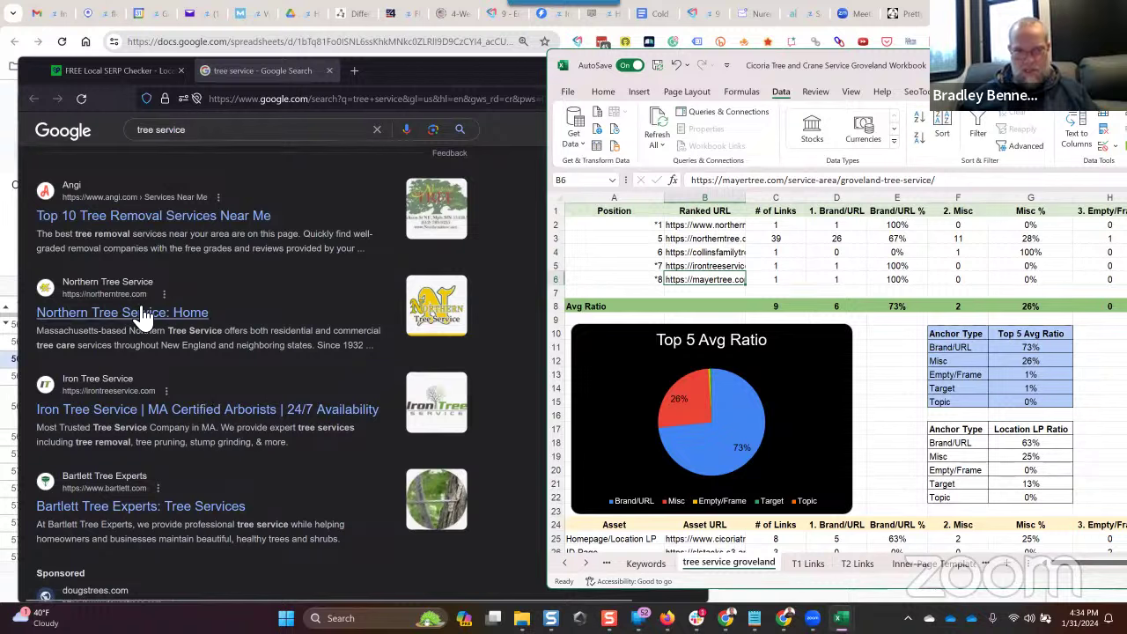
left_click(739, 240)
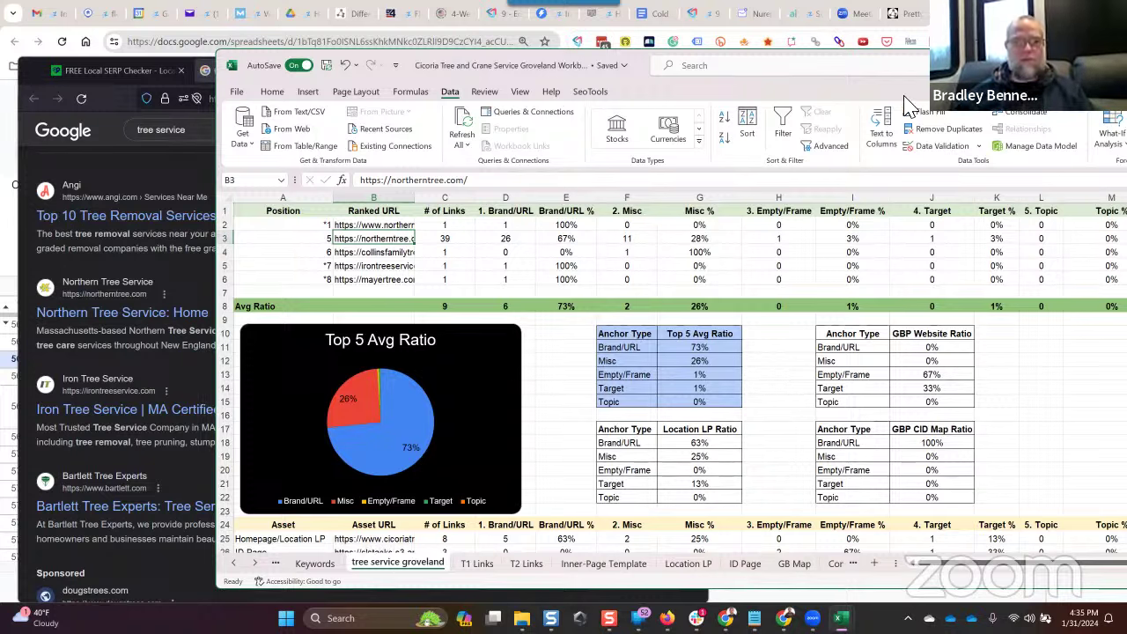
left_click_drag(898, 65, 718, 50)
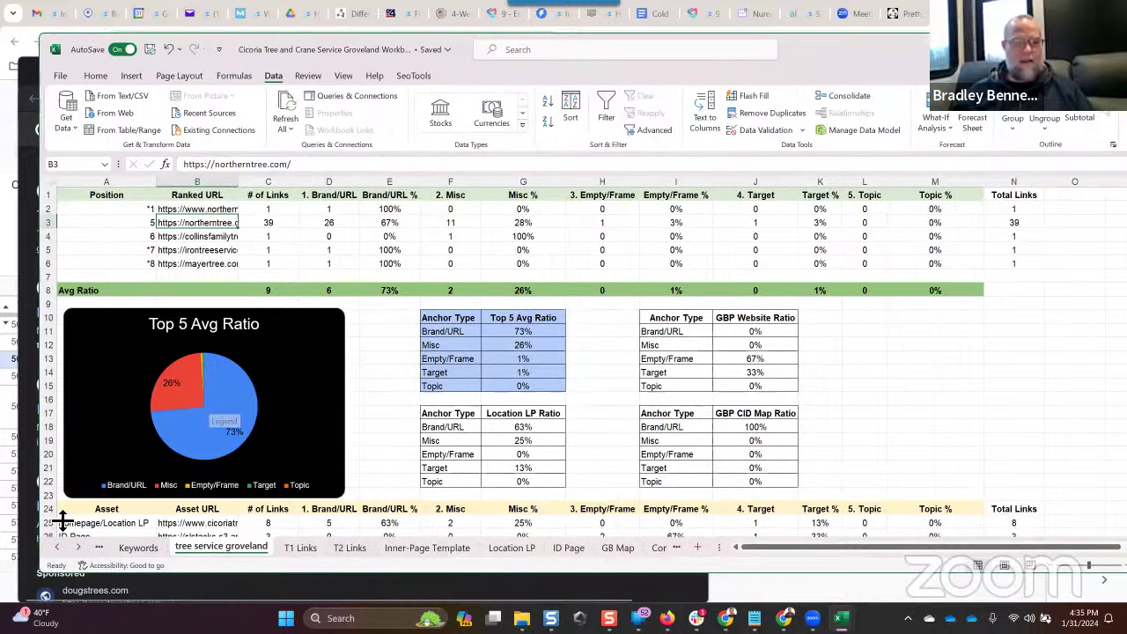
Step: Browse the Location LP, ID Page, GB Map and Competitors sheets, then scroll tabs back left
left_click(190, 214)
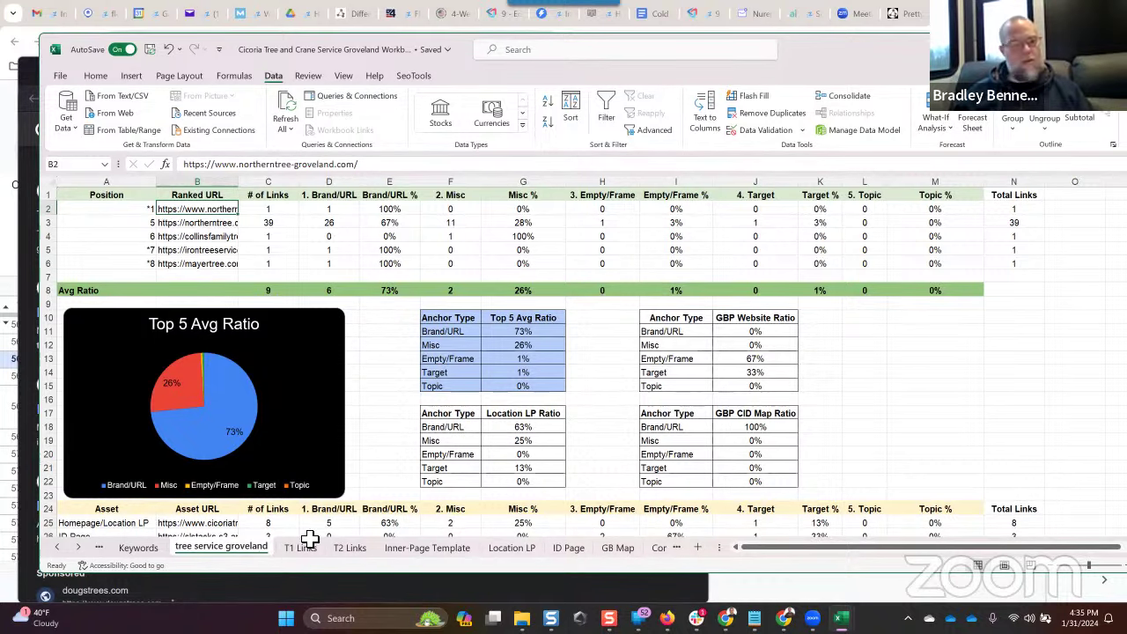
left_click(81, 549)
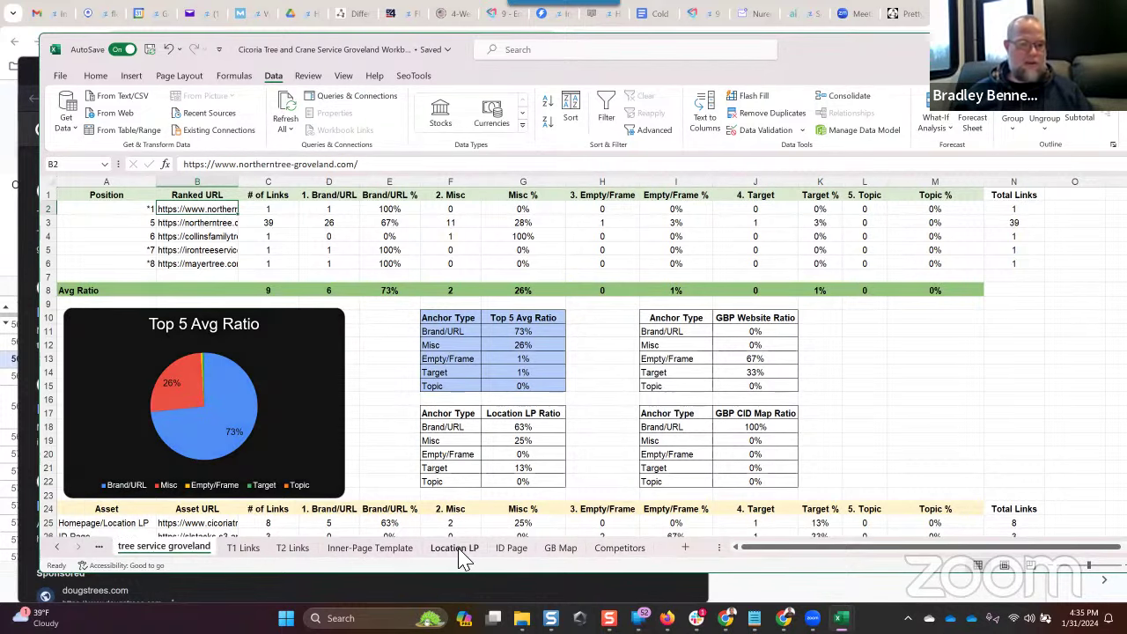
left_click(454, 548)
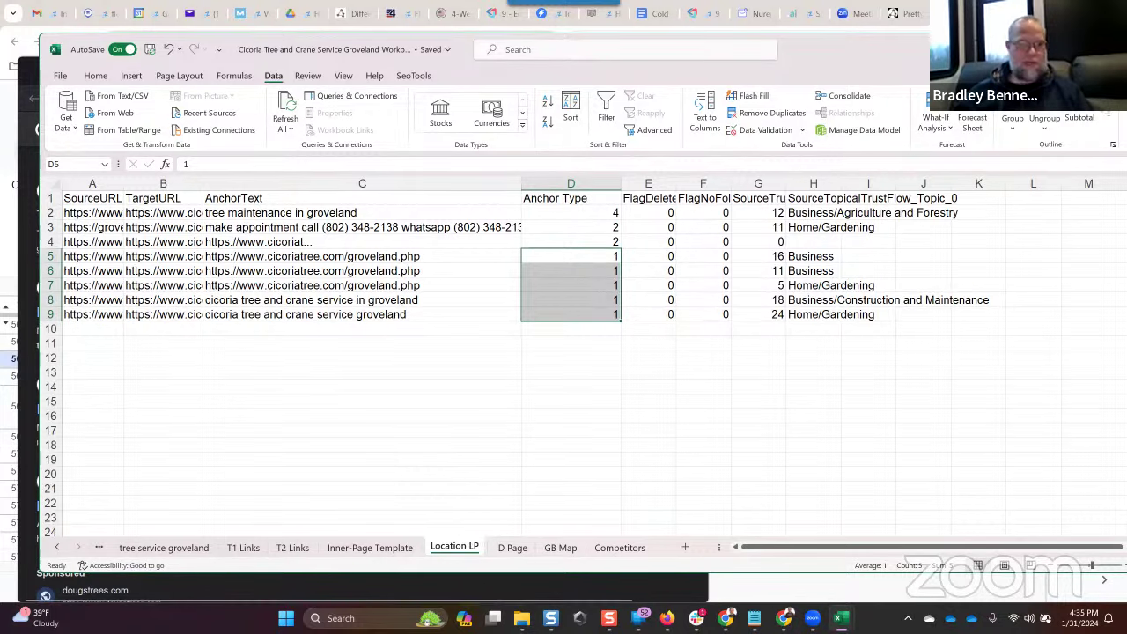
left_click(517, 554)
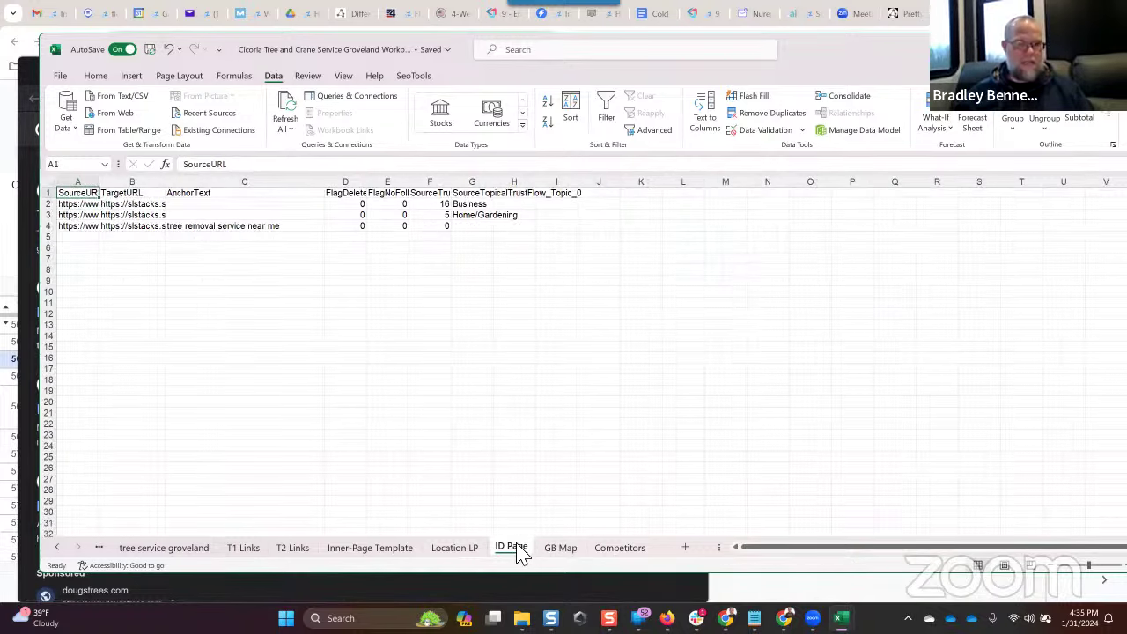
left_click(561, 549)
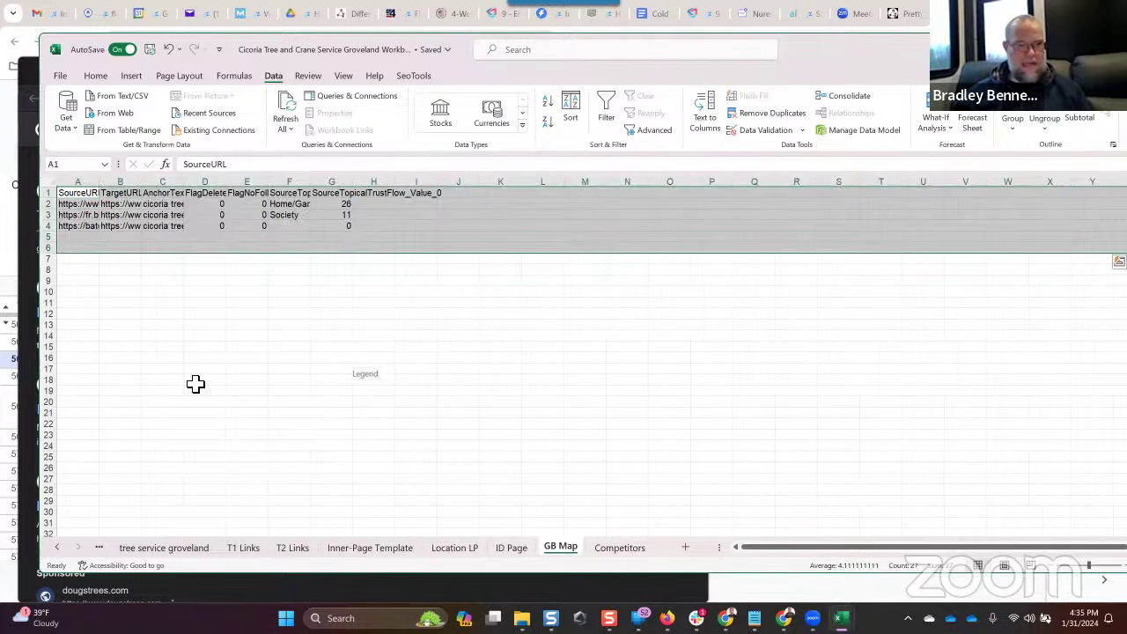
left_click(620, 549)
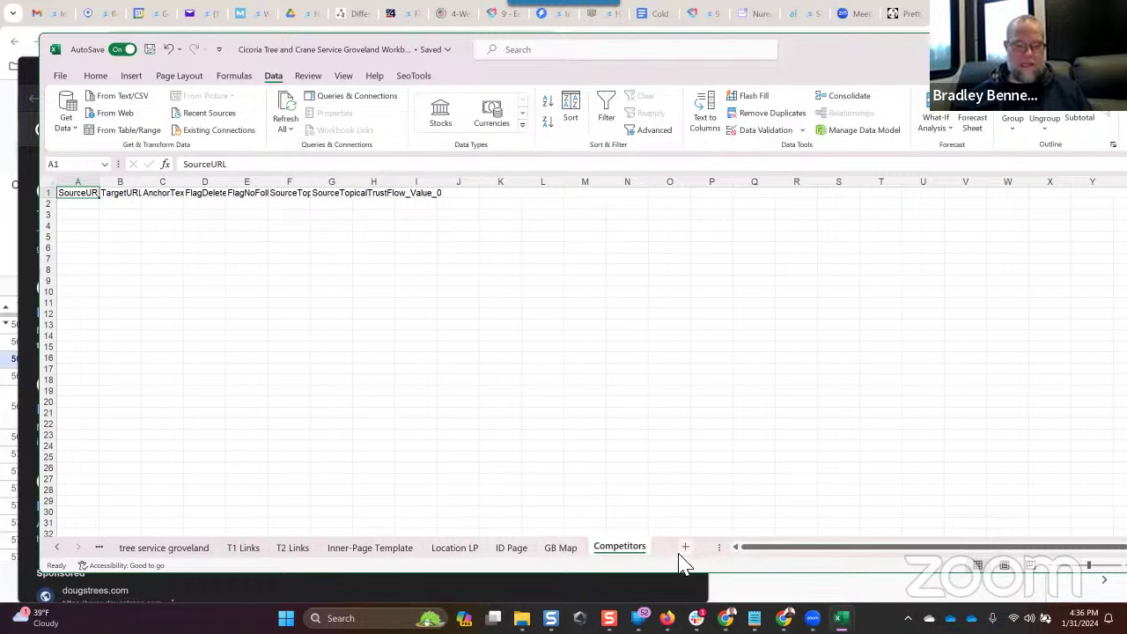
left_click(56, 547)
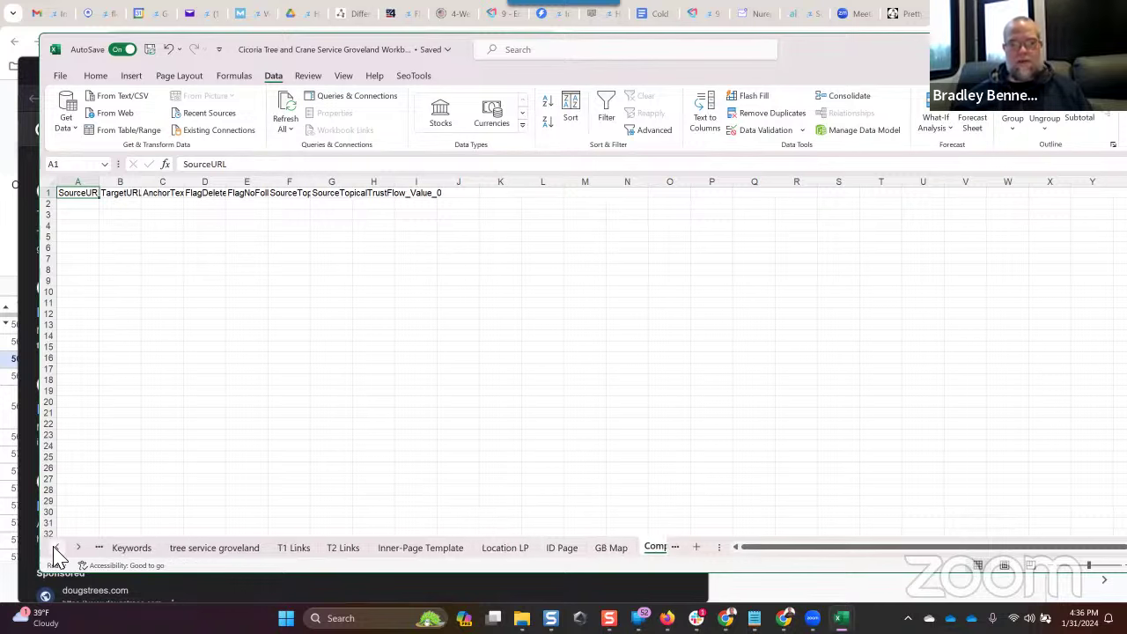
left_click(57, 547)
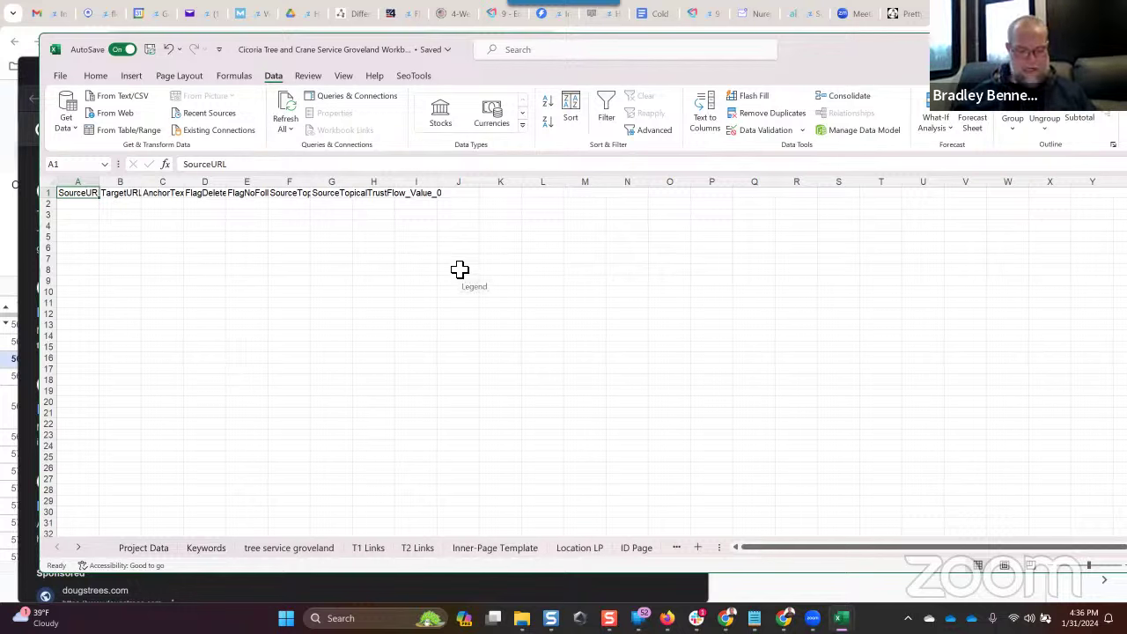
Step: Scroll through the client details on Project Data, then switch to the Keywords sheet
left_click(158, 549)
scroll(221, 362, "down", 1)
scroll(186, 224, "down", 3)
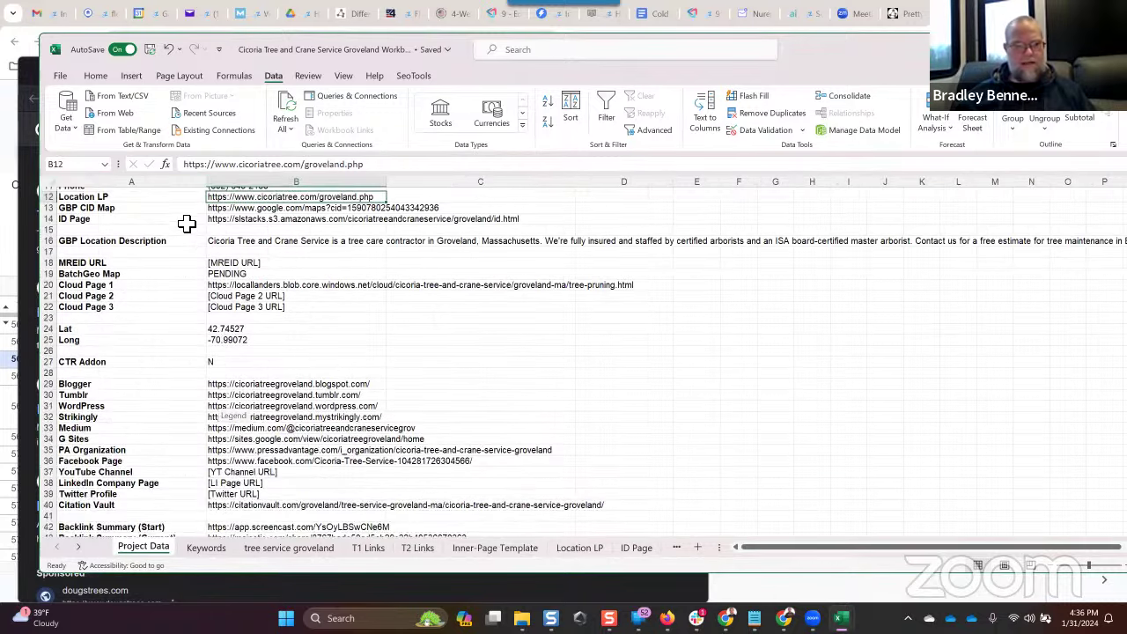
scroll(187, 224, "down", 5)
scroll(190, 405, "up", 9)
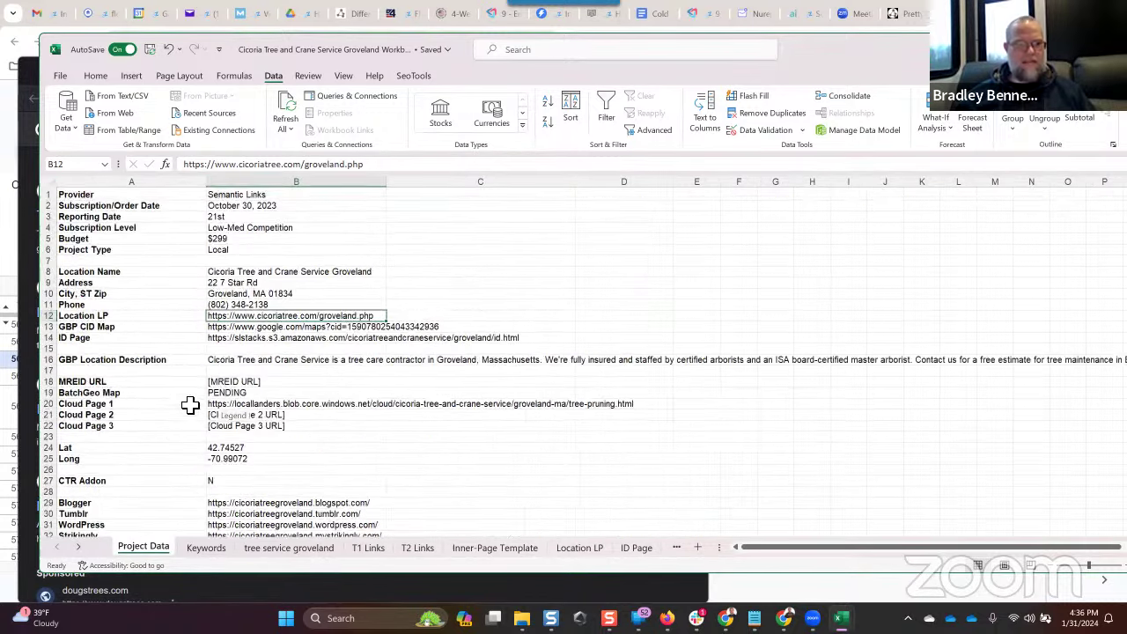
left_click(191, 550)
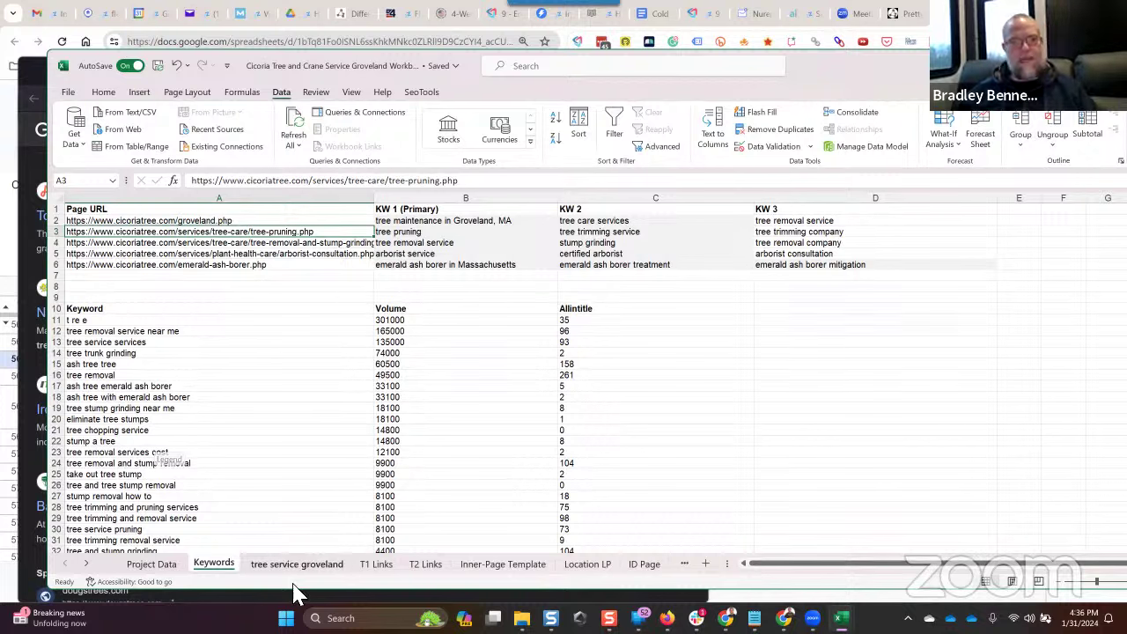
Step: Return to T1 Links after viewing T2 Links, open G7's anchor type list, and maximize the window
left_click(314, 564)
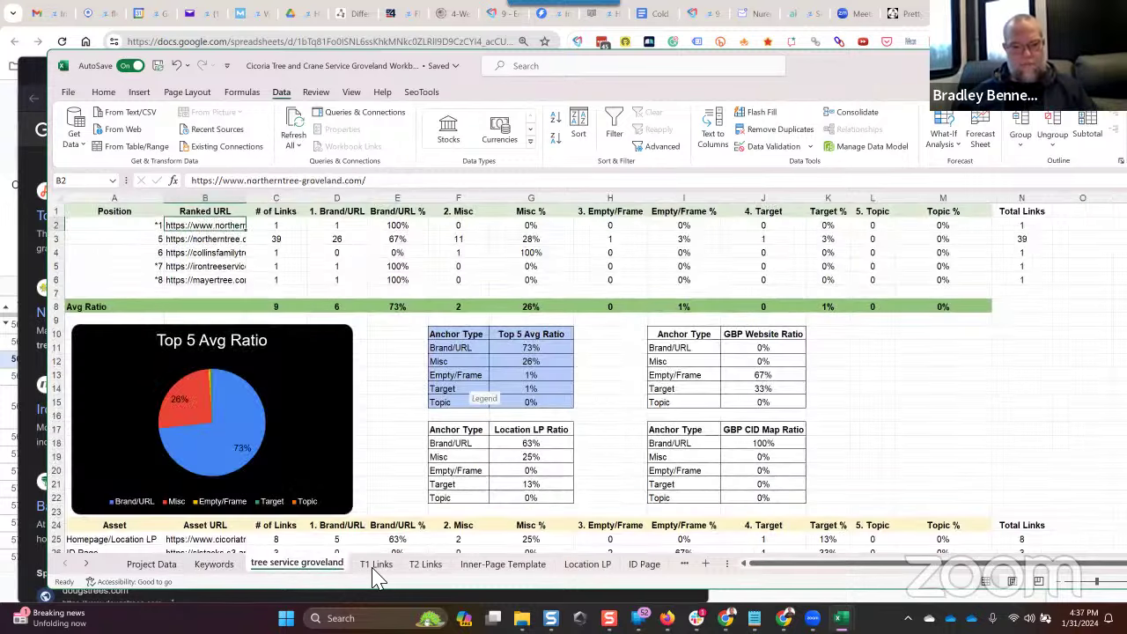
left_click(374, 566)
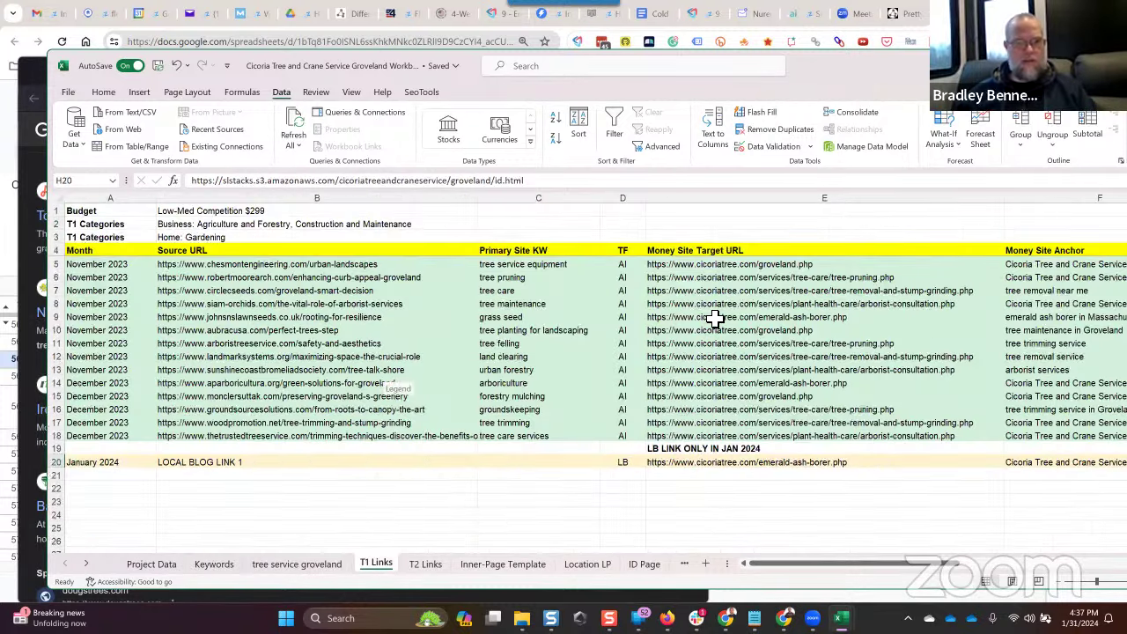
left_click(431, 566)
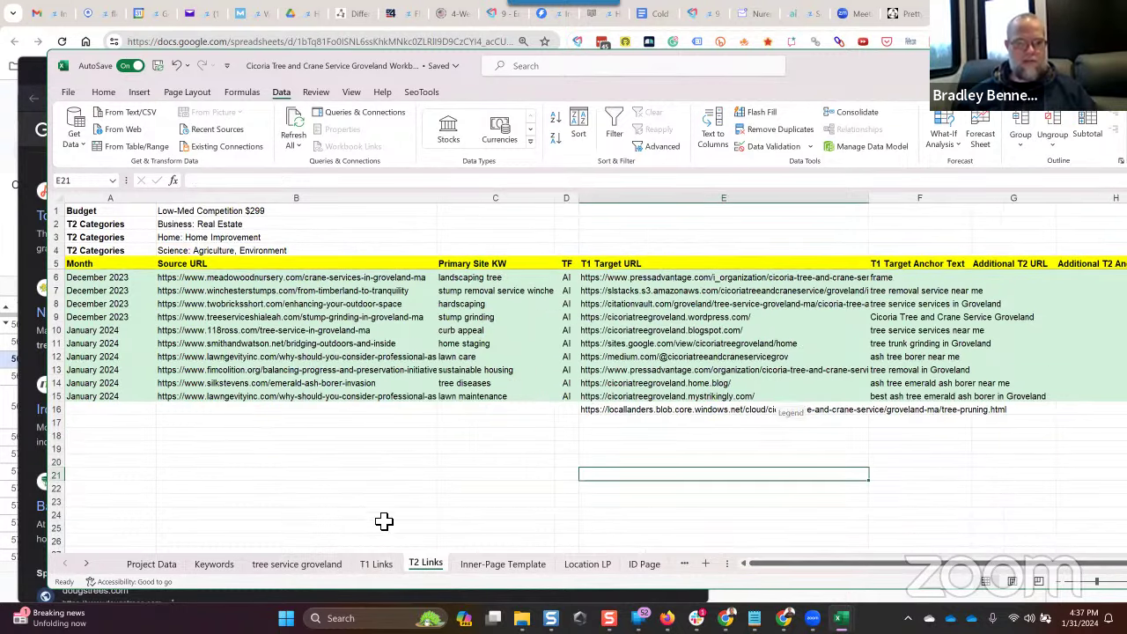
left_click(378, 566)
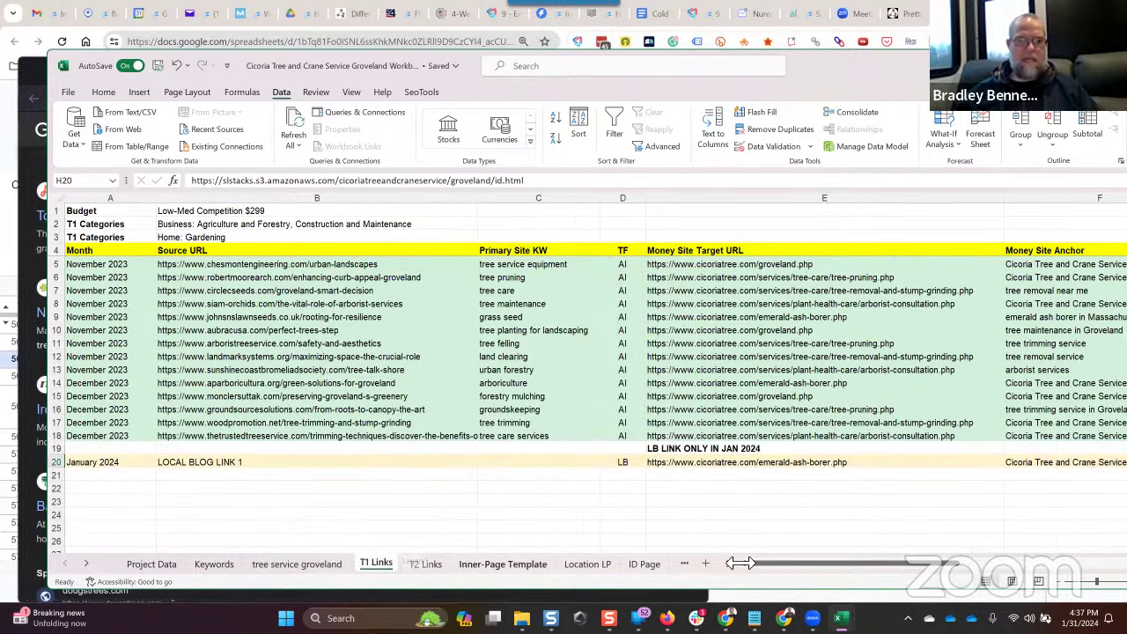
scroll(846, 471, "right", 5)
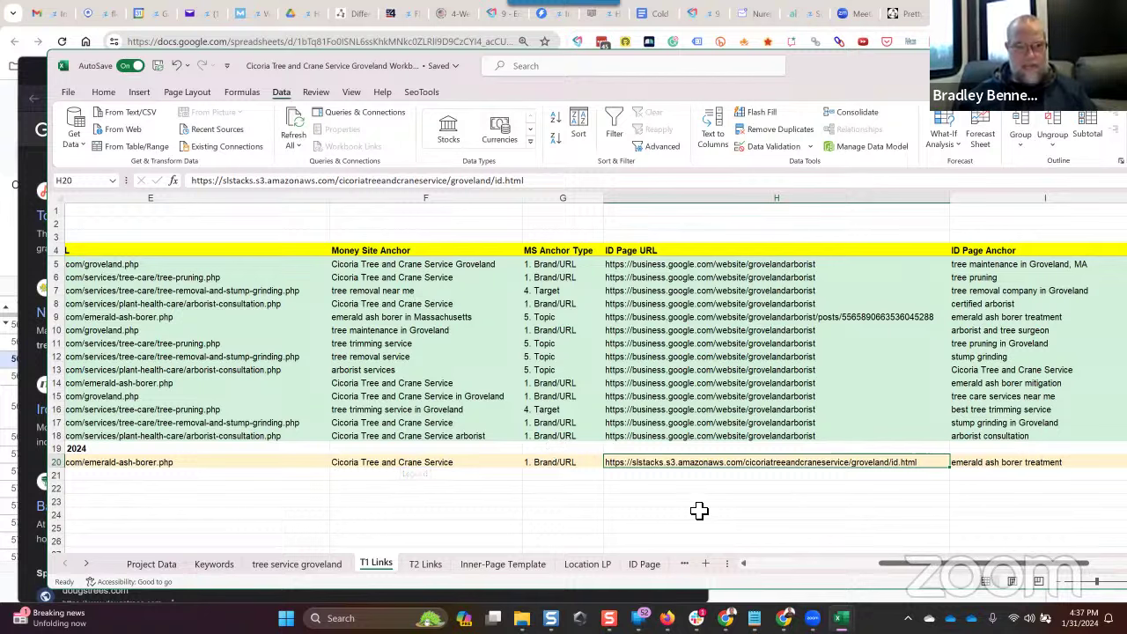
left_click(583, 290)
left_click(608, 290)
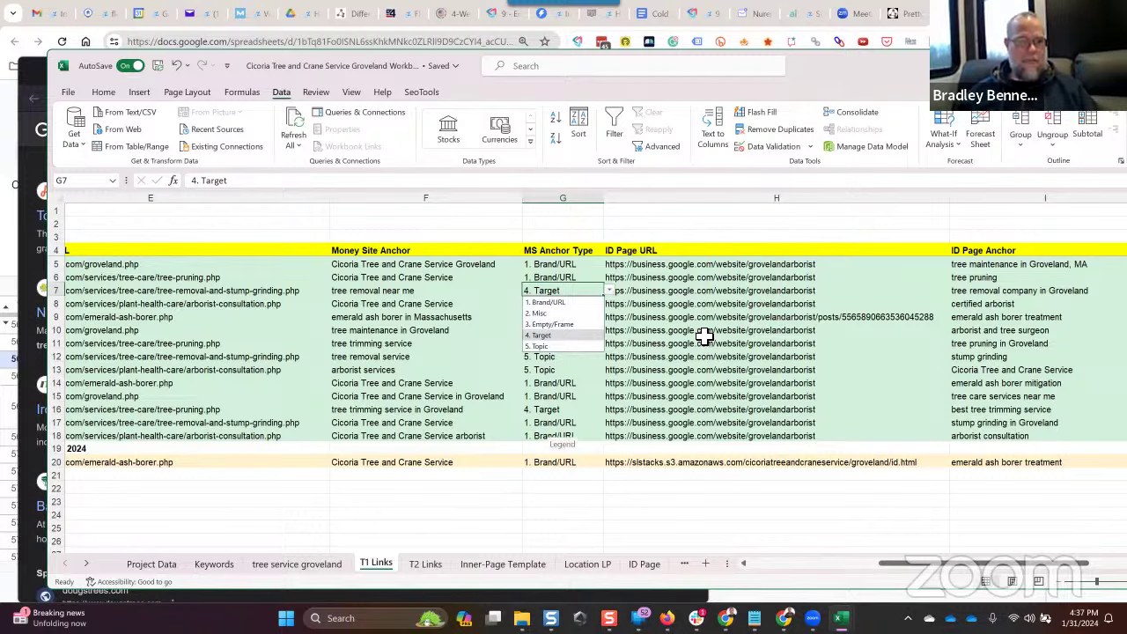
left_click_drag(943, 562, 1026, 562)
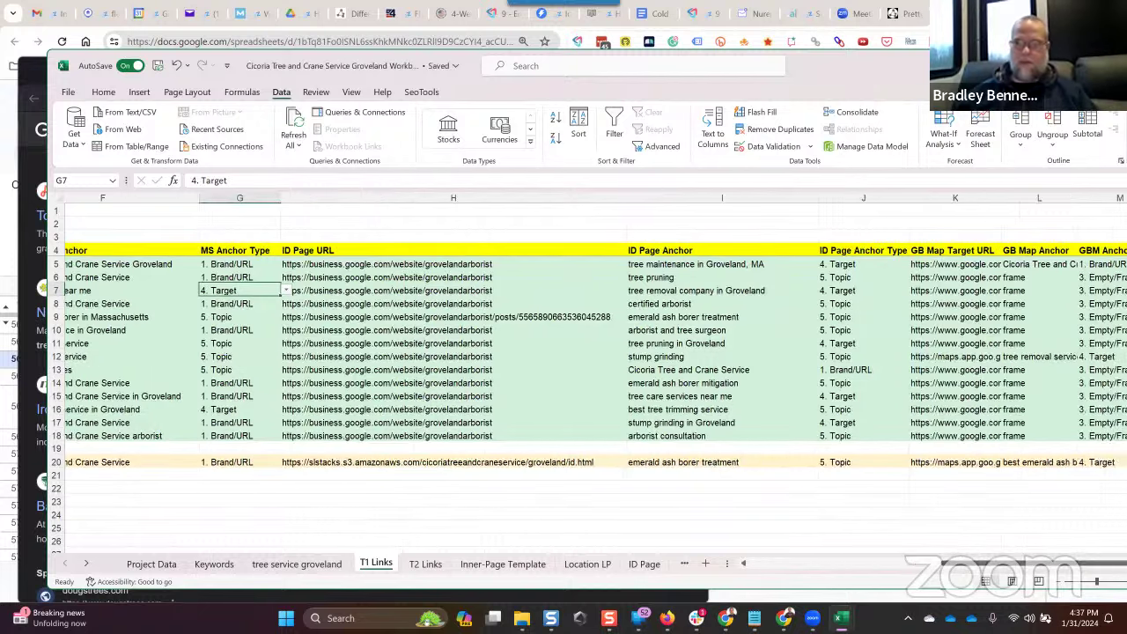
key("super+Up")
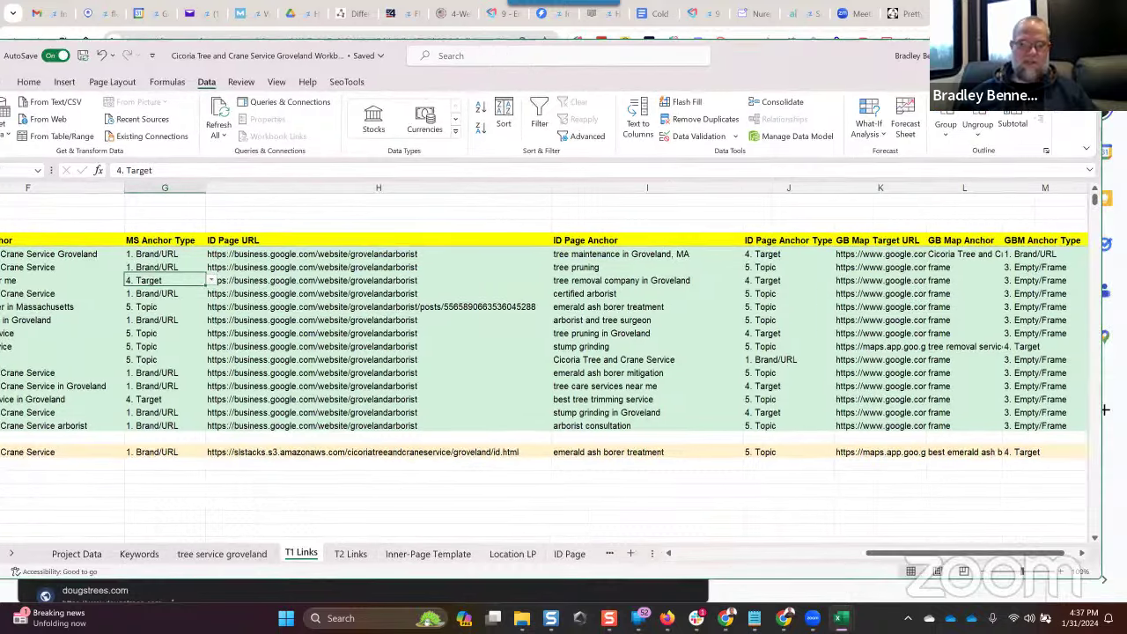
Step: Widen T1 Links columns L and K so the GB Map anchors and full map URLs show
scroll(1085, 561, "right", 3)
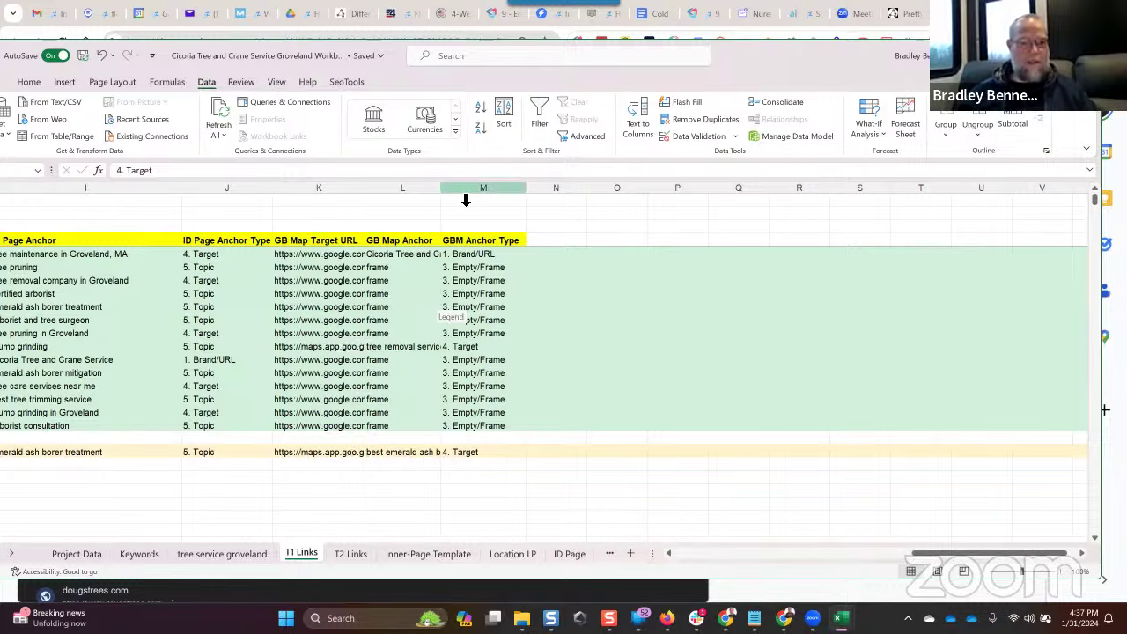
left_click_drag(449, 193, 571, 280)
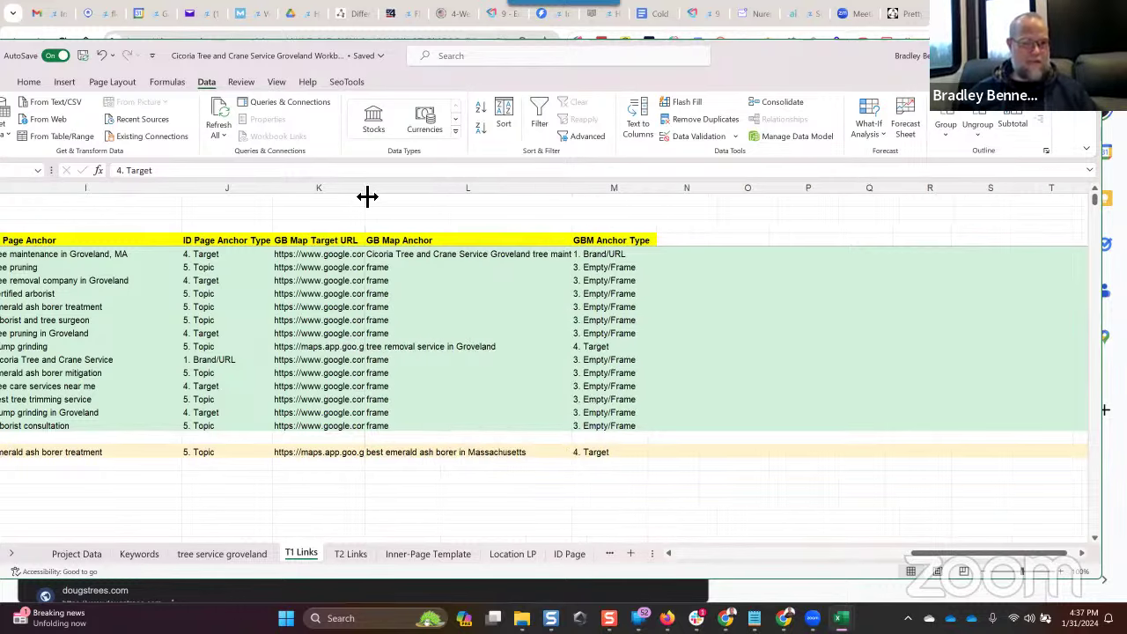
left_click_drag(367, 196, 462, 223)
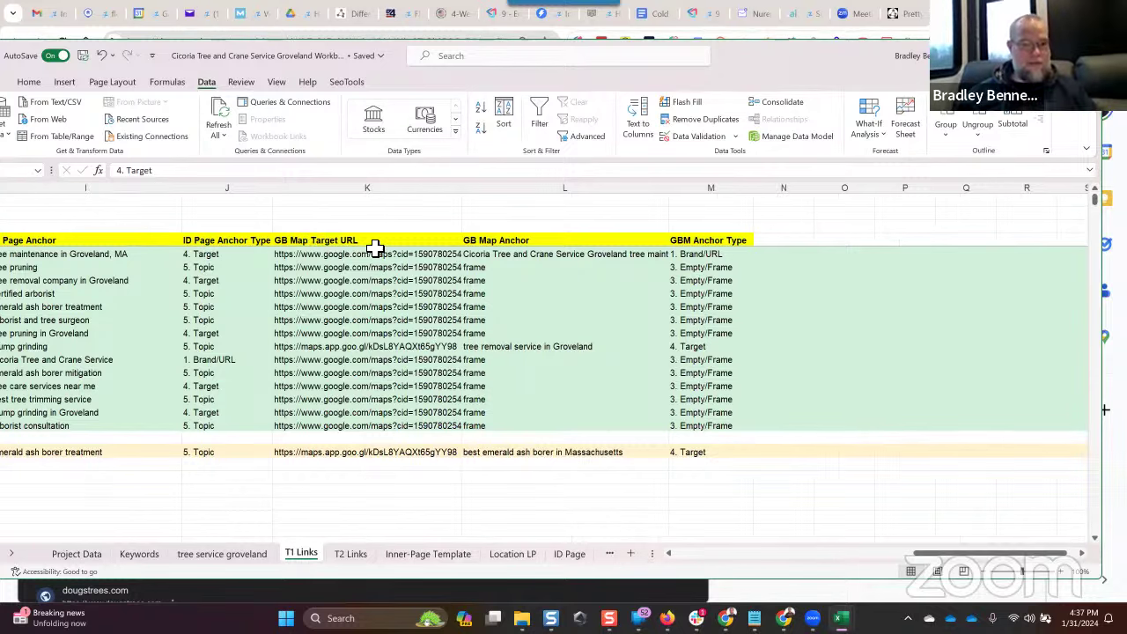
Step: Check the full GB Map target URL, the 'tree removal service in Groveland' anchor and the short maps link
left_click(352, 255)
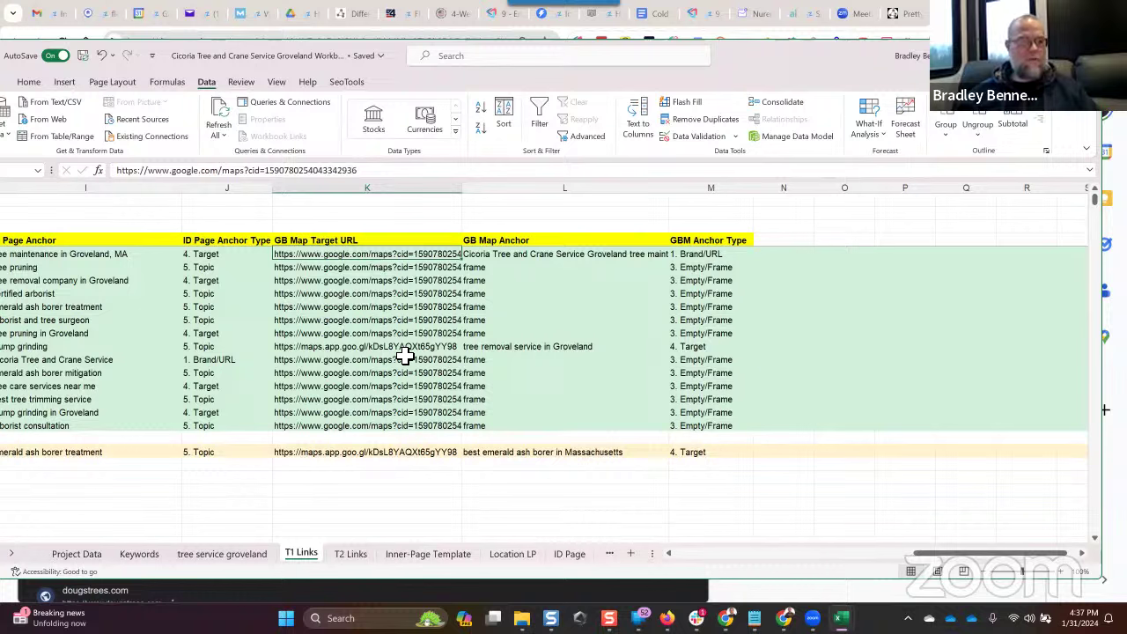
left_click(497, 349)
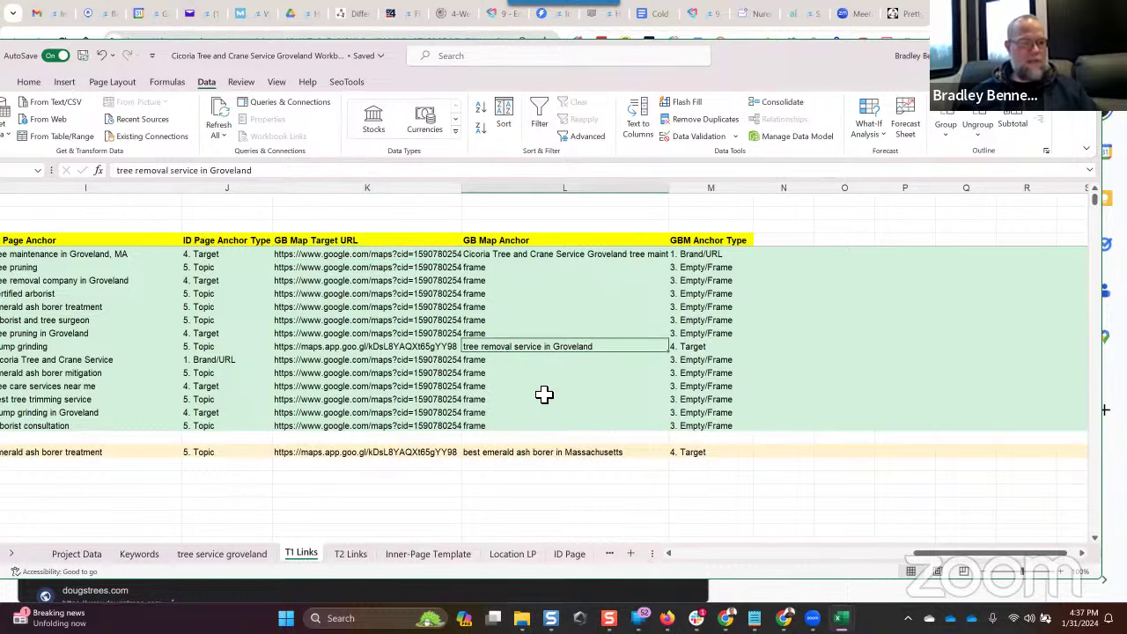
left_click(338, 347)
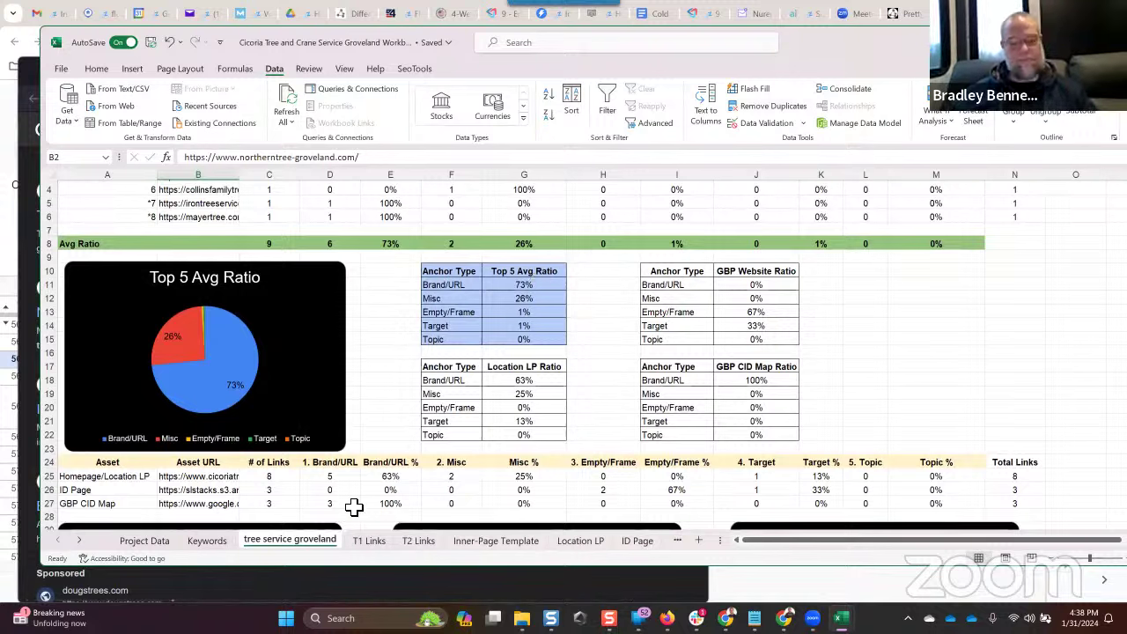
mouse_move(220, 359)
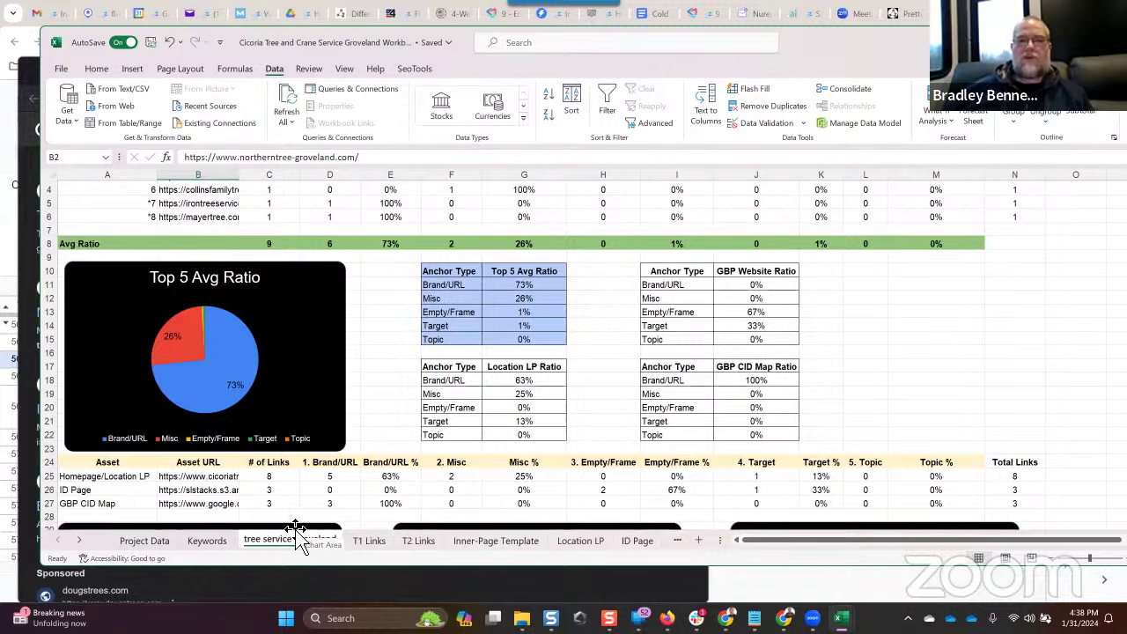
scroll(183, 235, "up", 1)
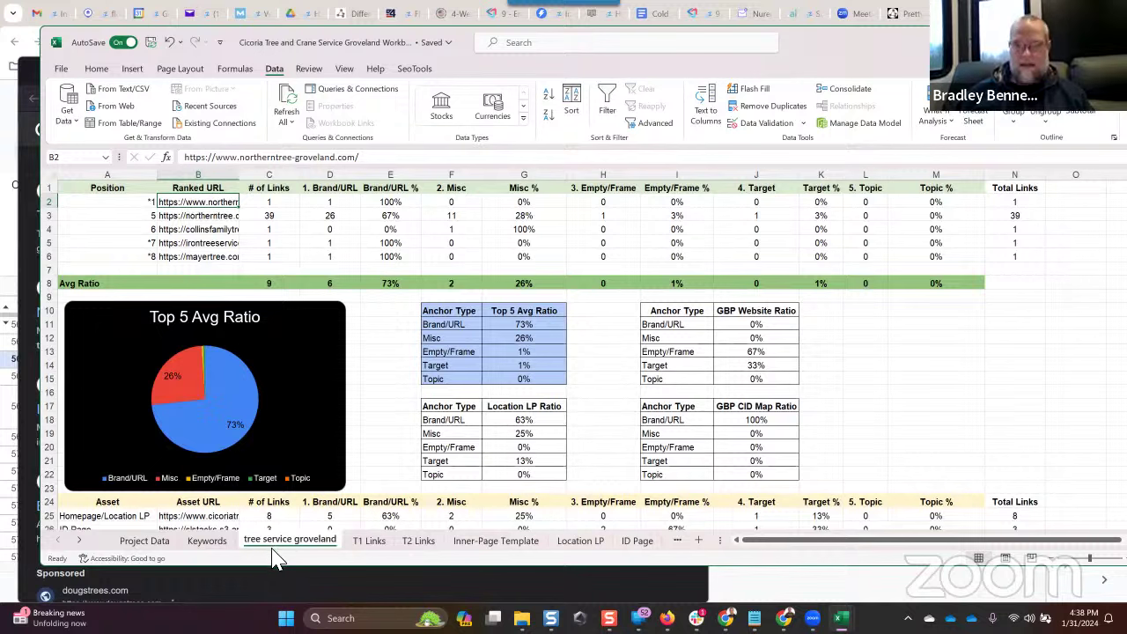
mouse_move(222, 394)
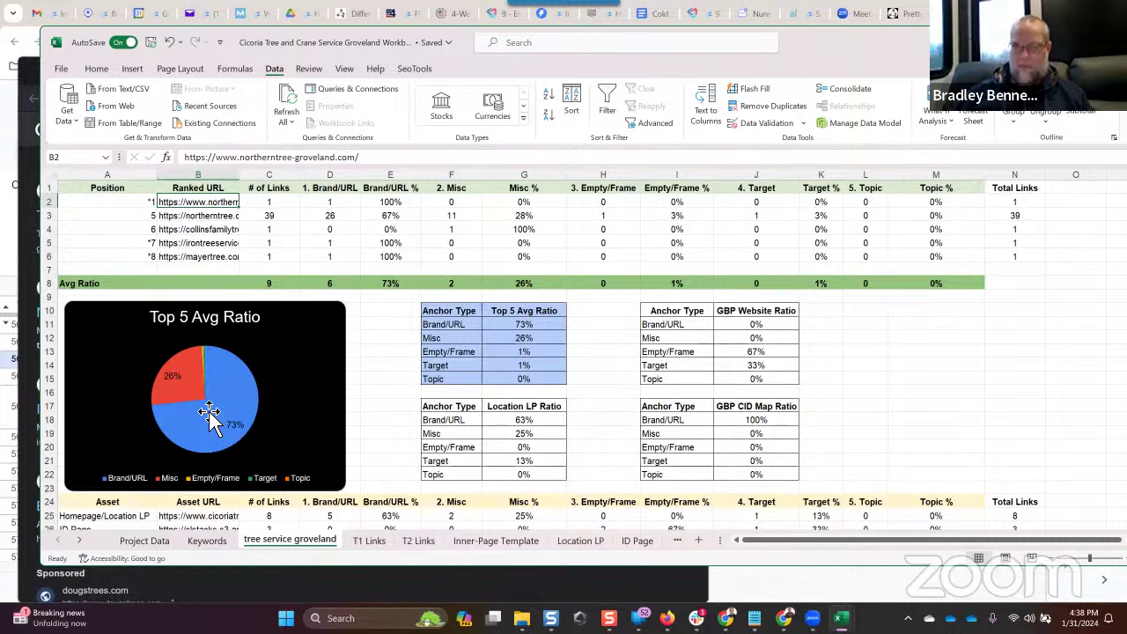
left_click(441, 323)
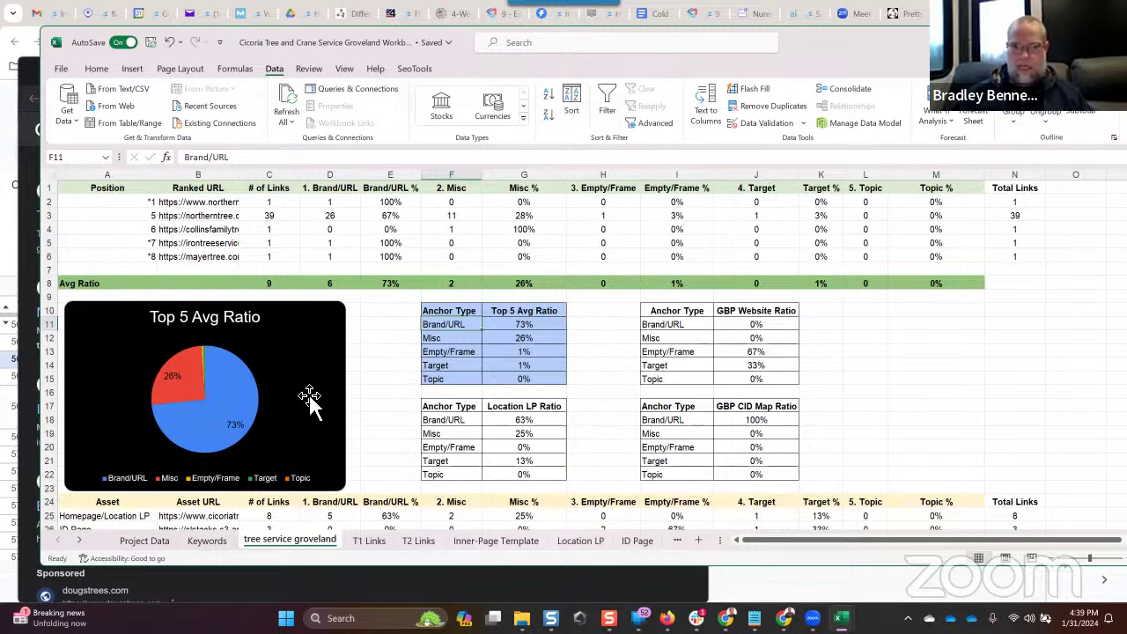
scroll(298, 407, "down", 2)
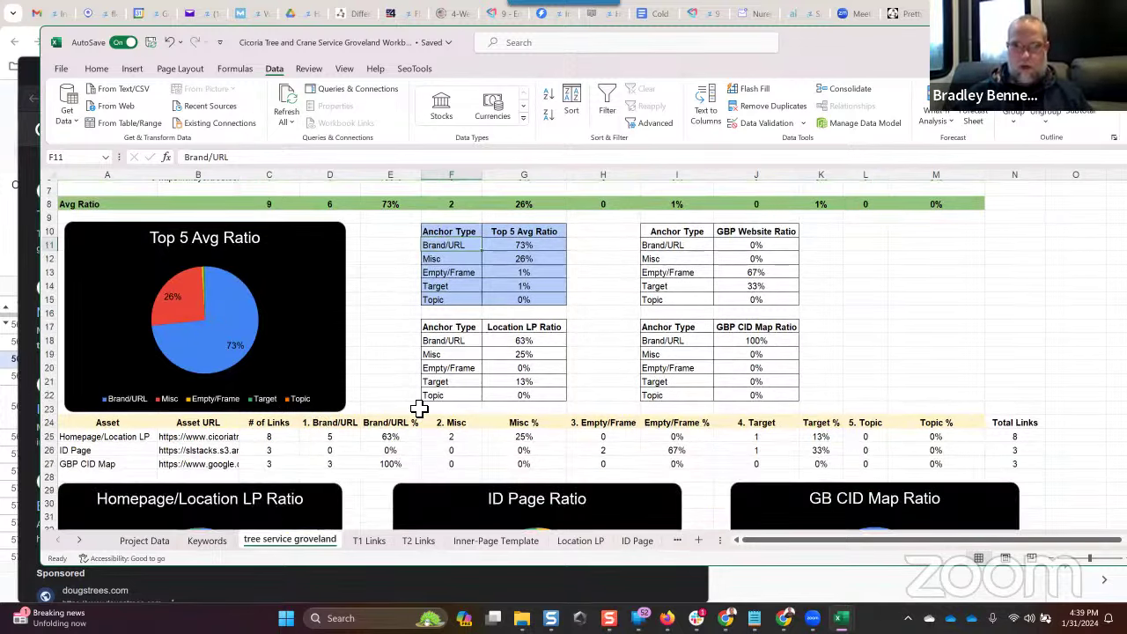
scroll(415, 408, "up", 2)
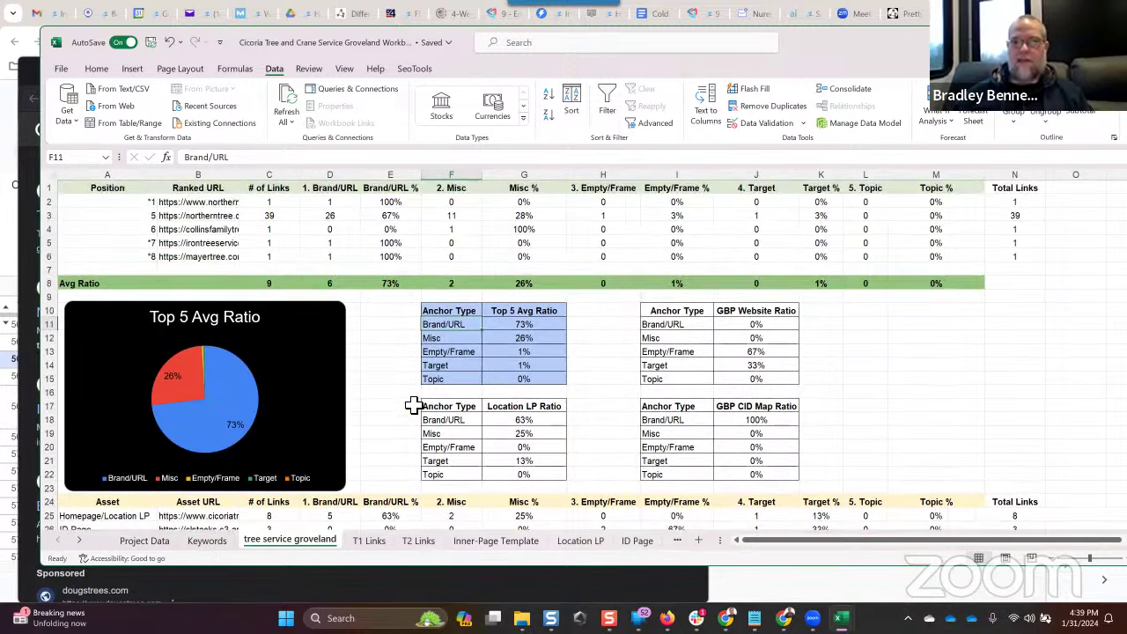
left_click(215, 201)
left_click(217, 256, "shift")
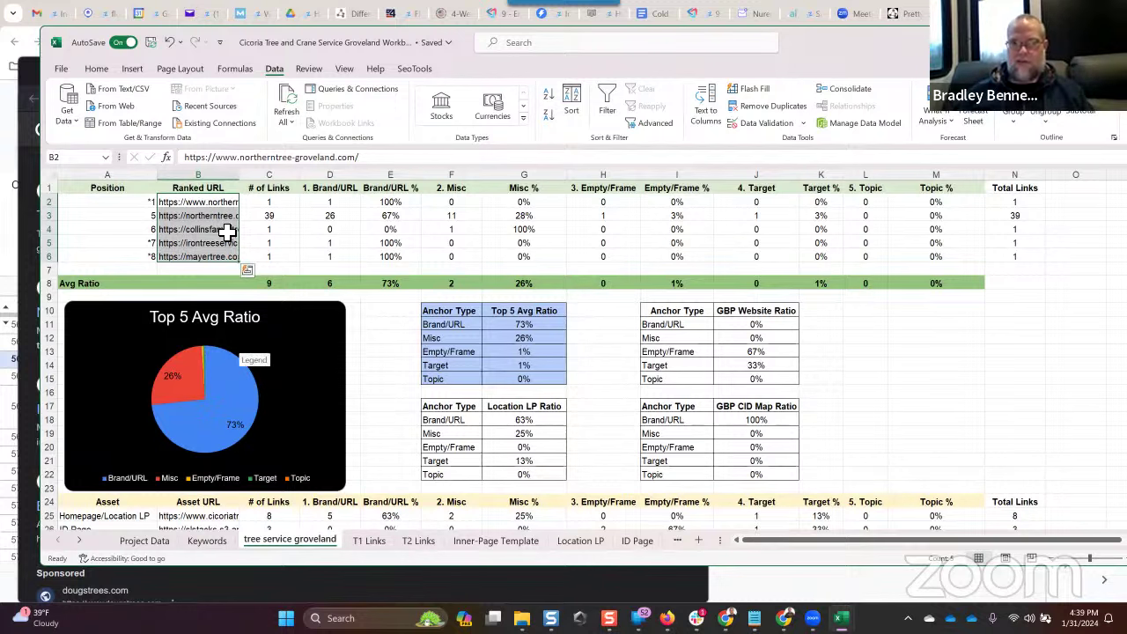
left_click(467, 328)
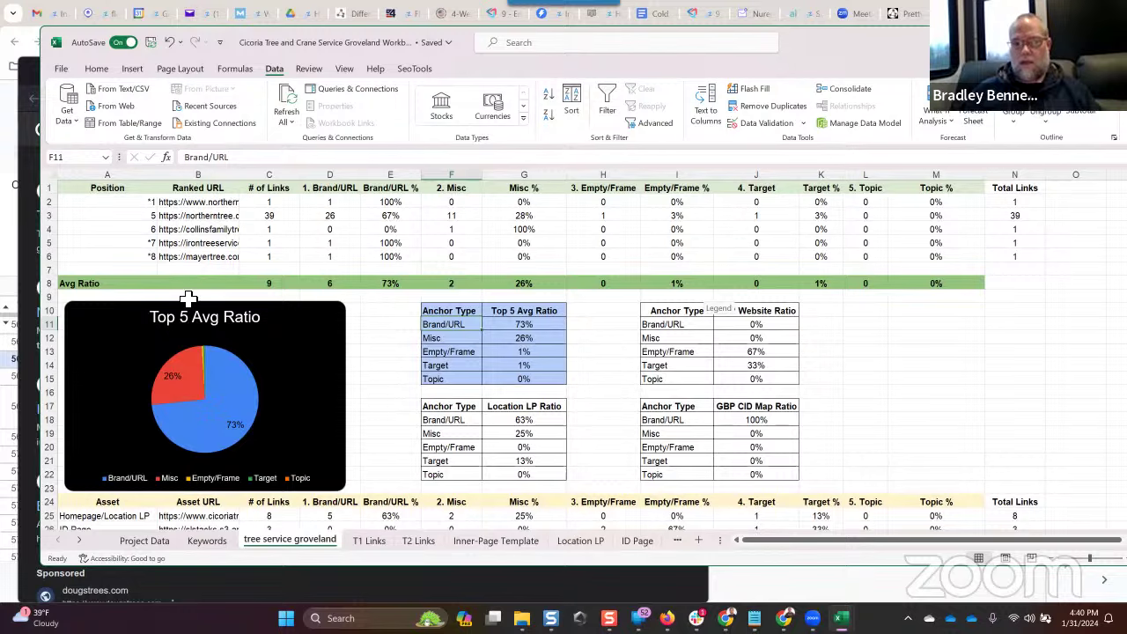
Step: Scroll below row 28 to the Homepage/Location LP, ID Page and GB CID Map pie charts
scroll(396, 350, "down", 1)
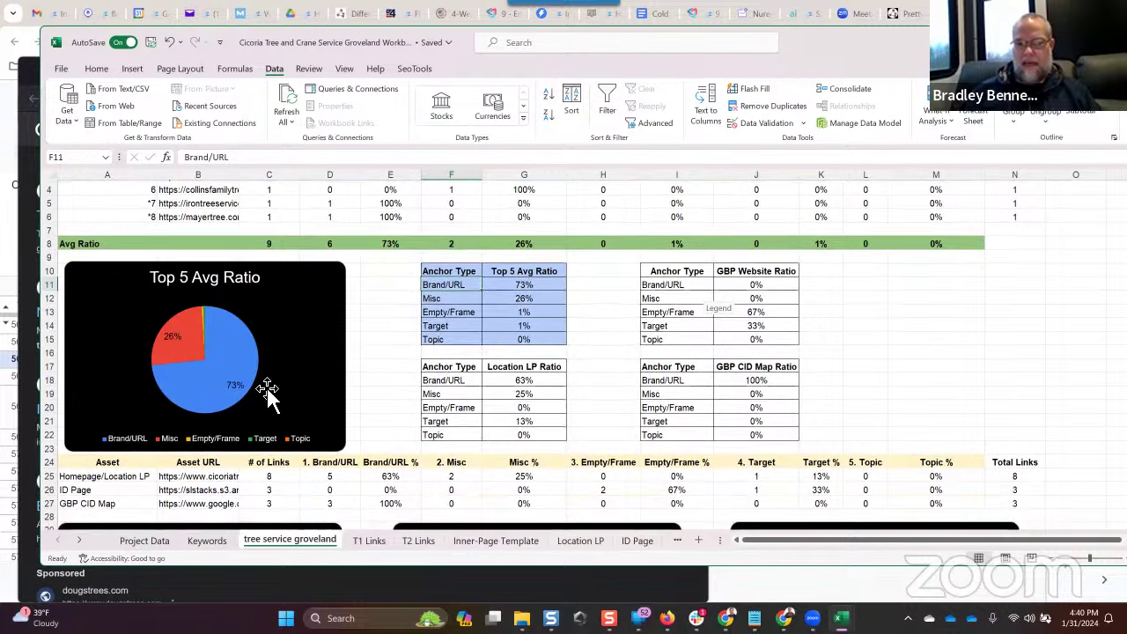
scroll(414, 436, "down", 4)
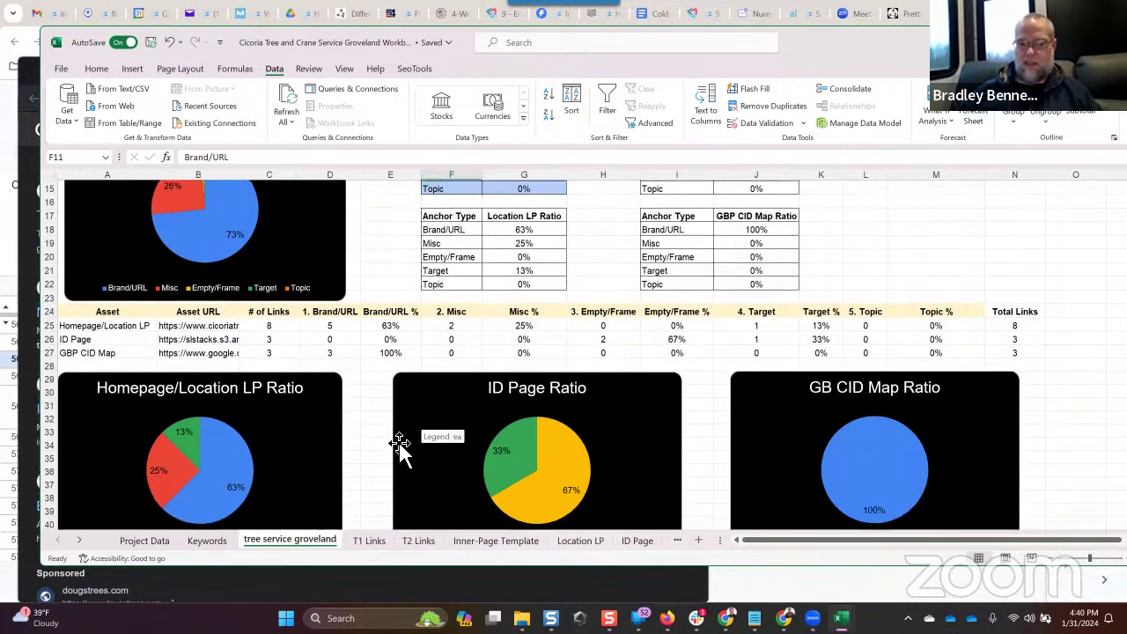
scroll(399, 445, "down", 1)
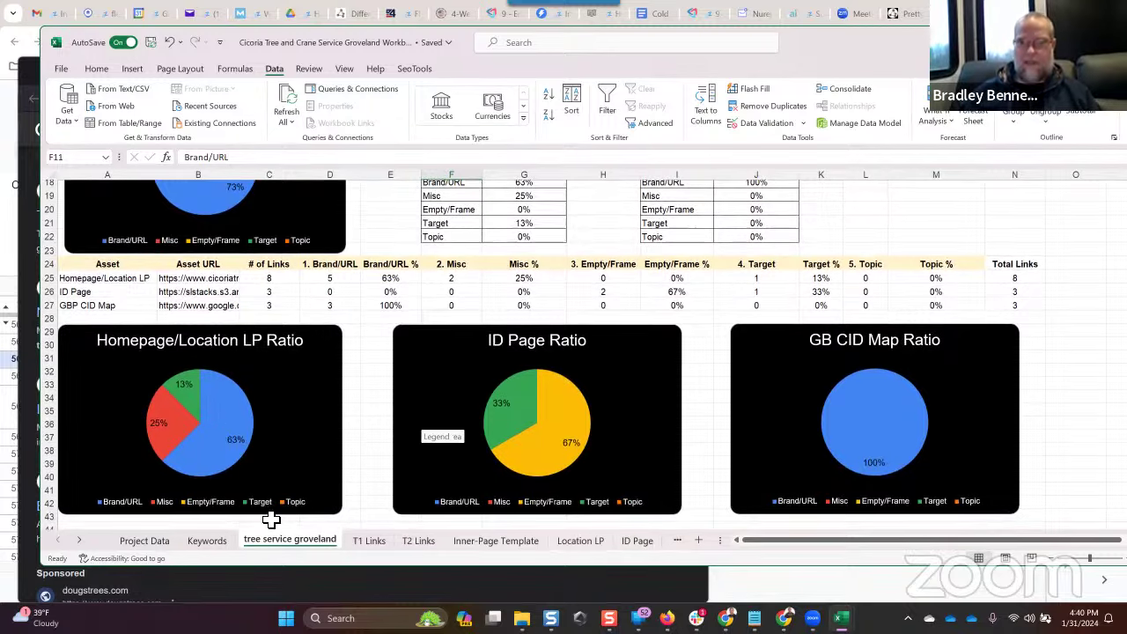
scroll(262, 443, "up", 1)
scroll(259, 448, "down", 1)
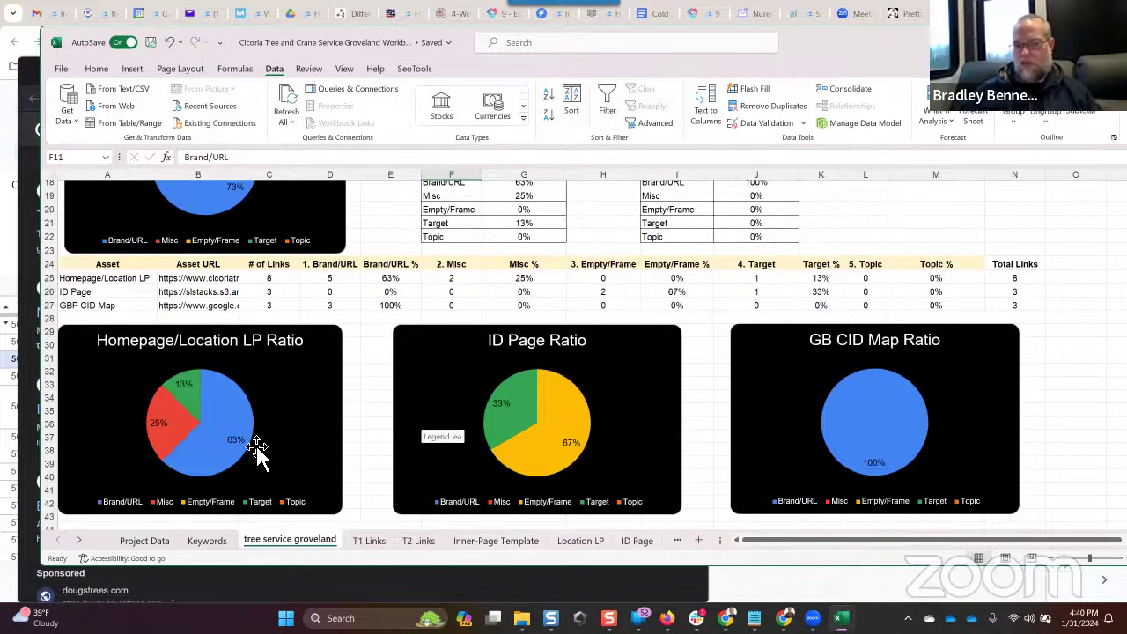
scroll(216, 458, "up", 3)
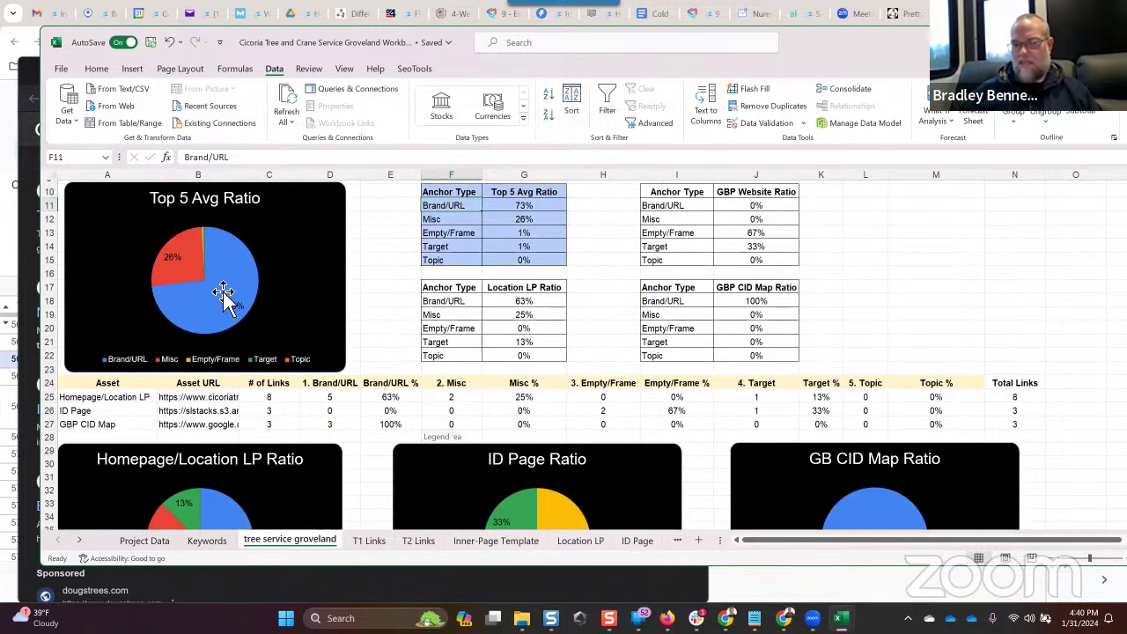
scroll(242, 247, "down", 5)
scroll(255, 264, "up", 5)
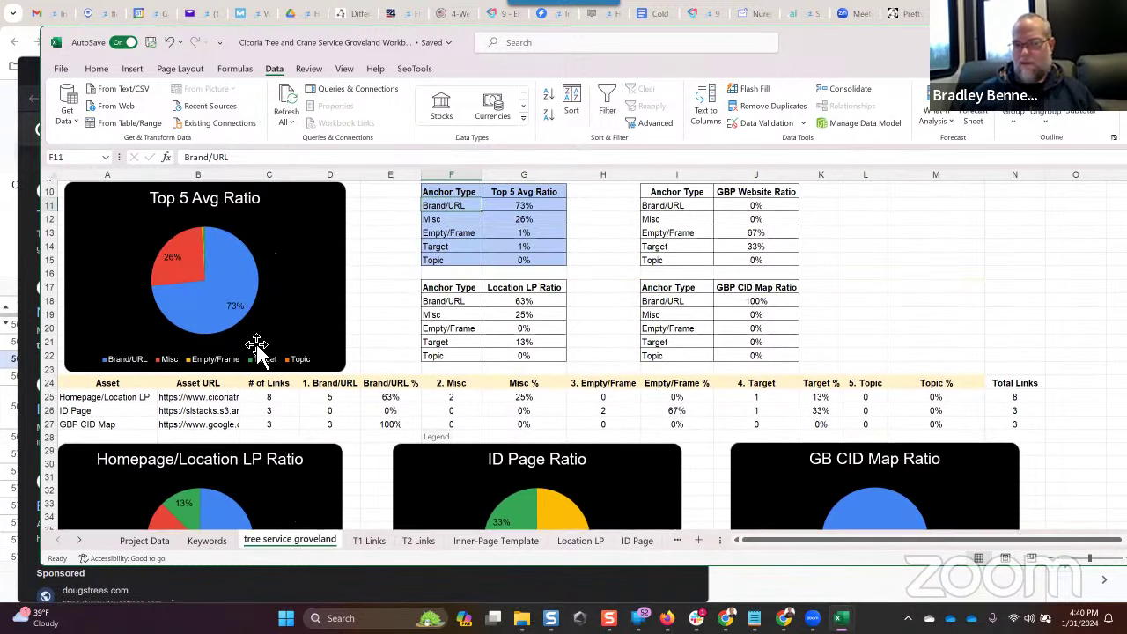
scroll(289, 244, "down", 2)
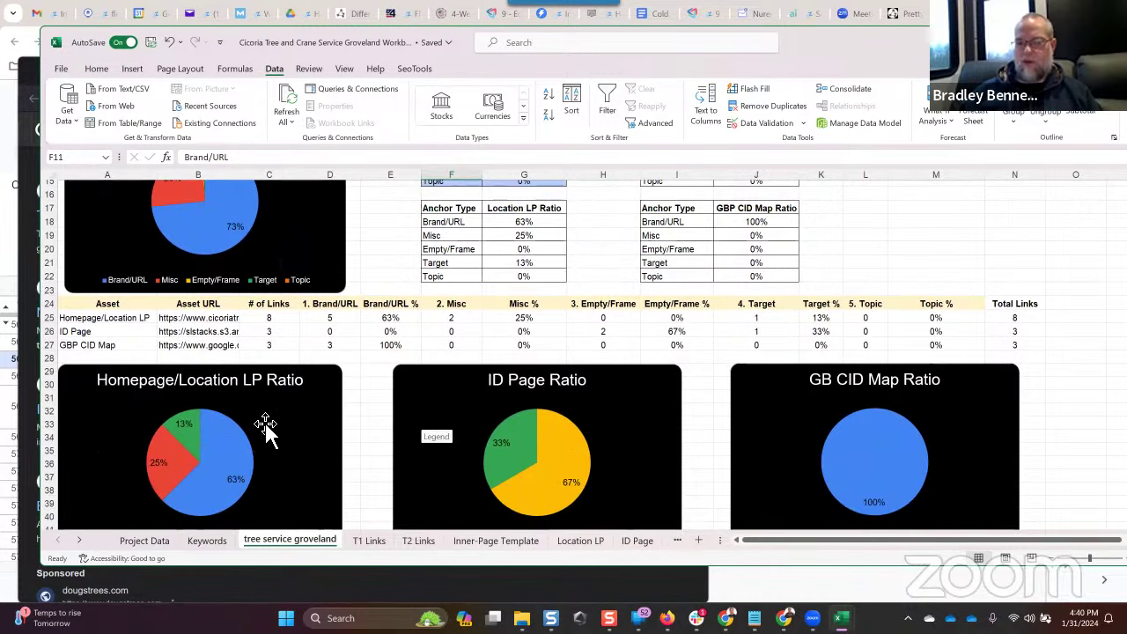